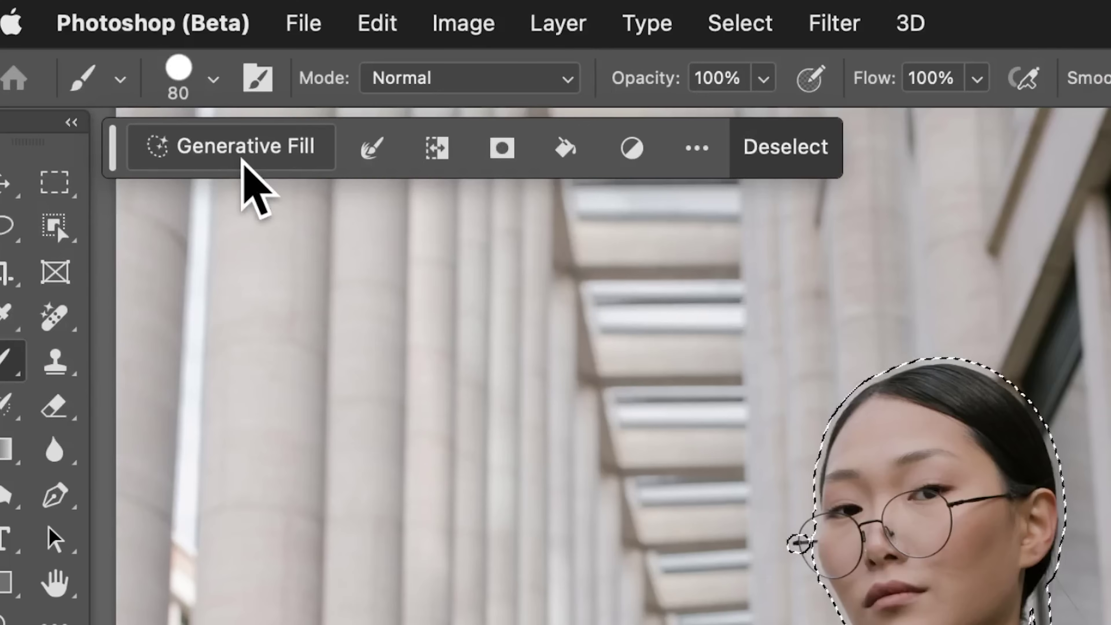
Step: Fill the subject selection on Background CLEAN with promptless Generative Fill, and pull the transformed layer's upper-left corner slightly outward
click(244, 169)
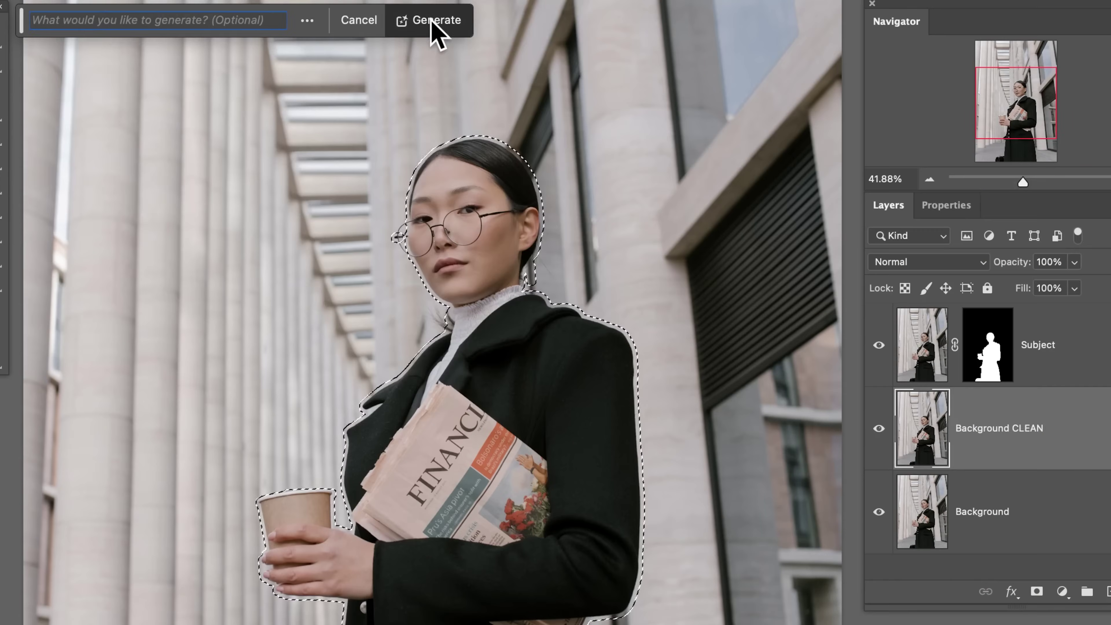
click(431, 22)
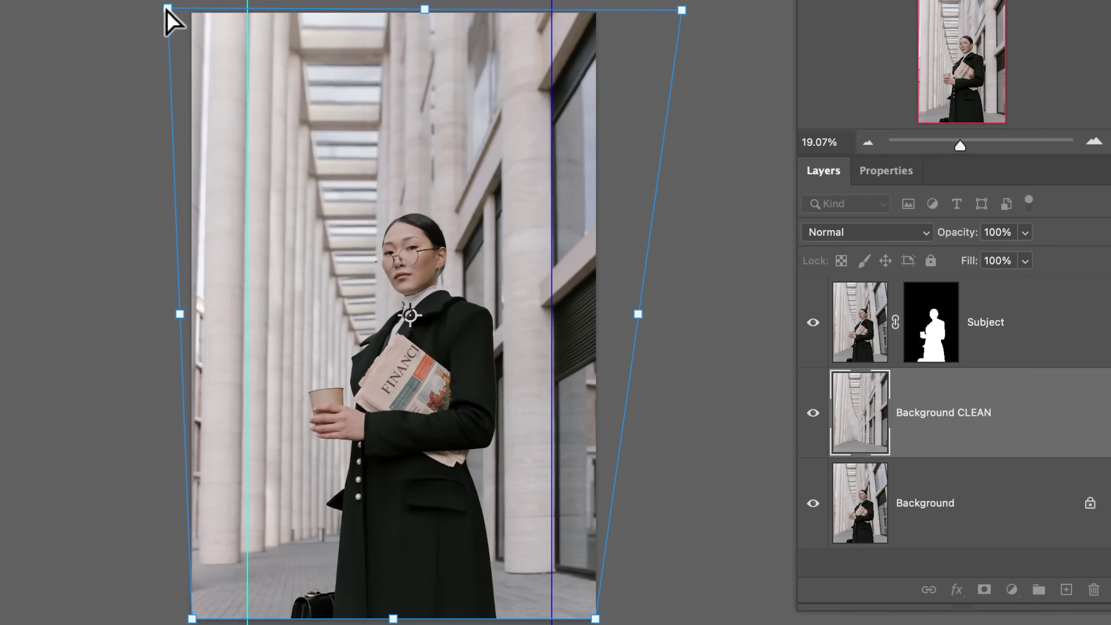
drag(166, 9, 152, 6)
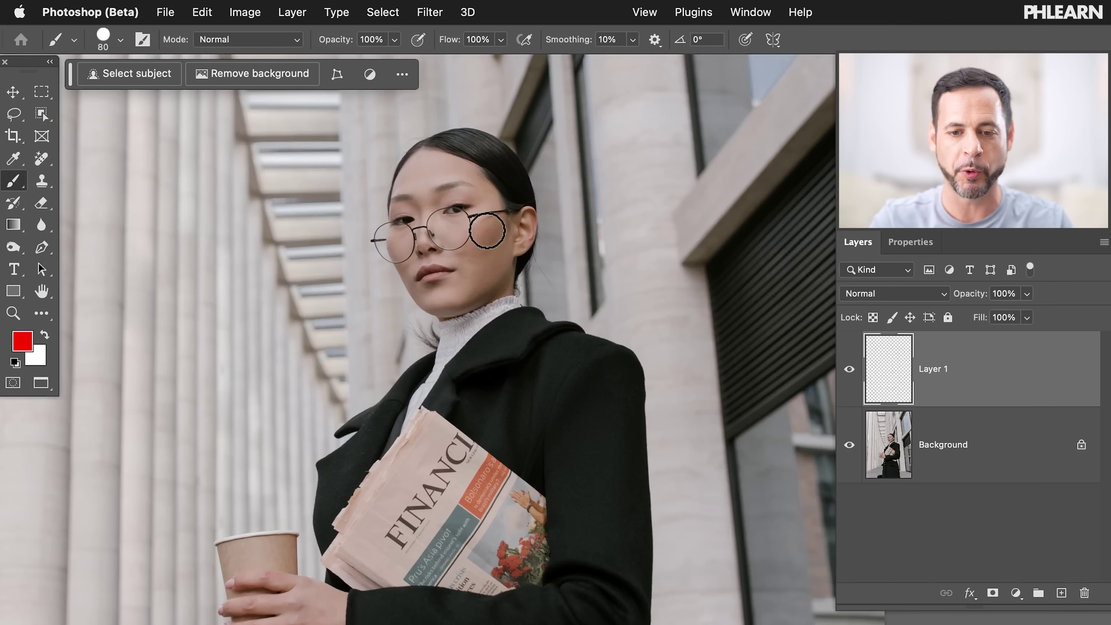
Step: Paint straight red lines along the columns on both sides of the woman, and delete the layer holding them
key(ctrl+minus)
key(ctrl+minus)
key(ctrl+minus)
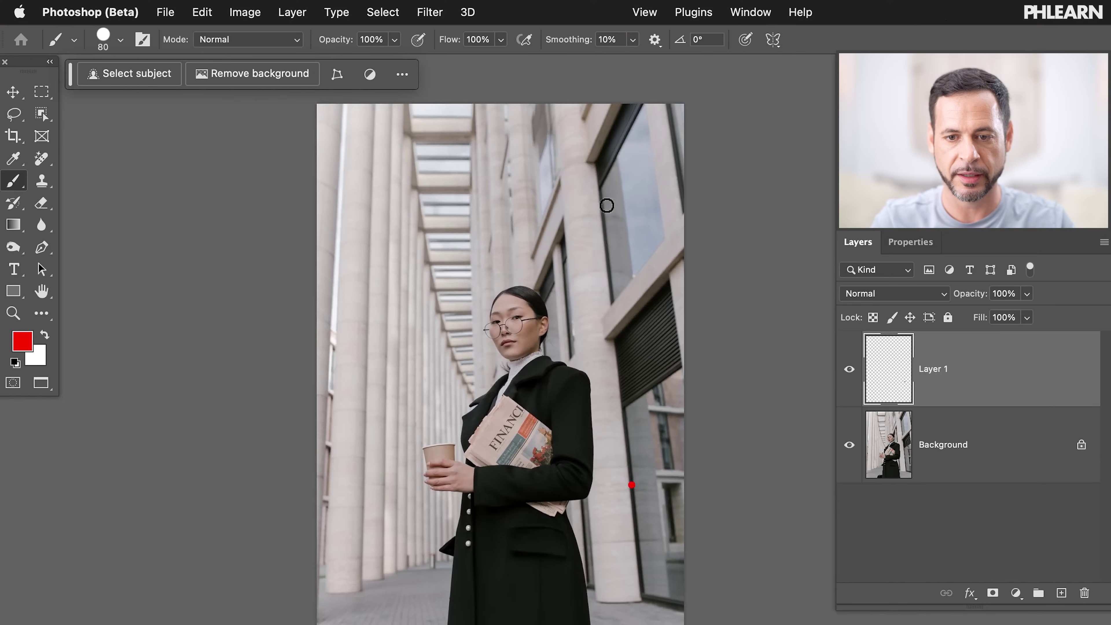
shift+click(589, 126)
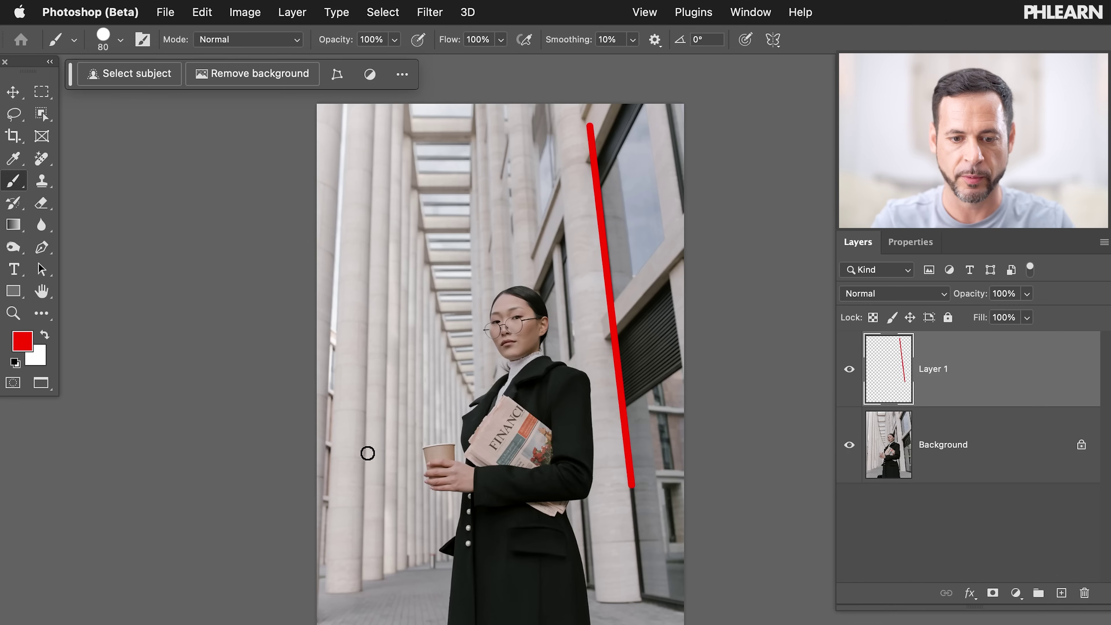
shift+click(376, 126)
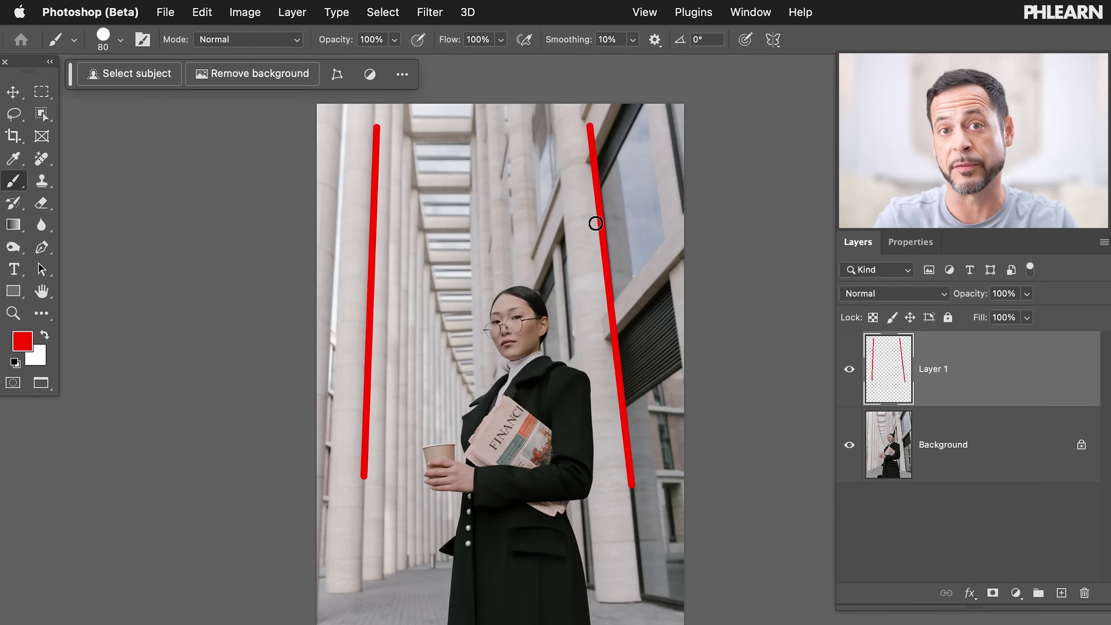
key(BackSpace)
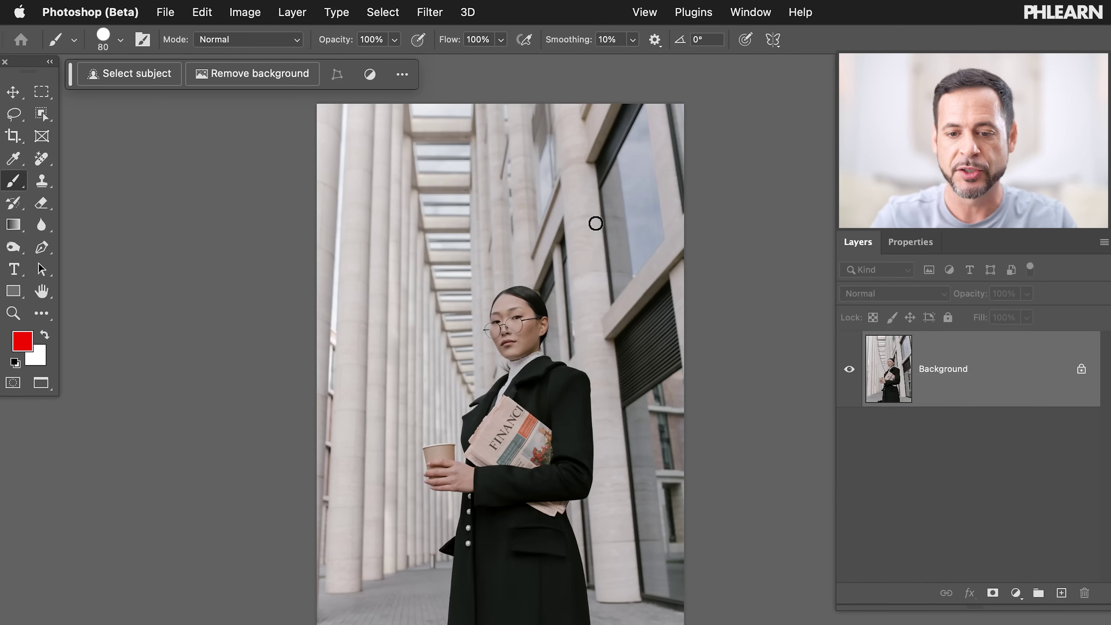
Step: Duplicate the Background layer and mask the copy with an automatic selection of the subject
scroll(579, 390, up, 3)
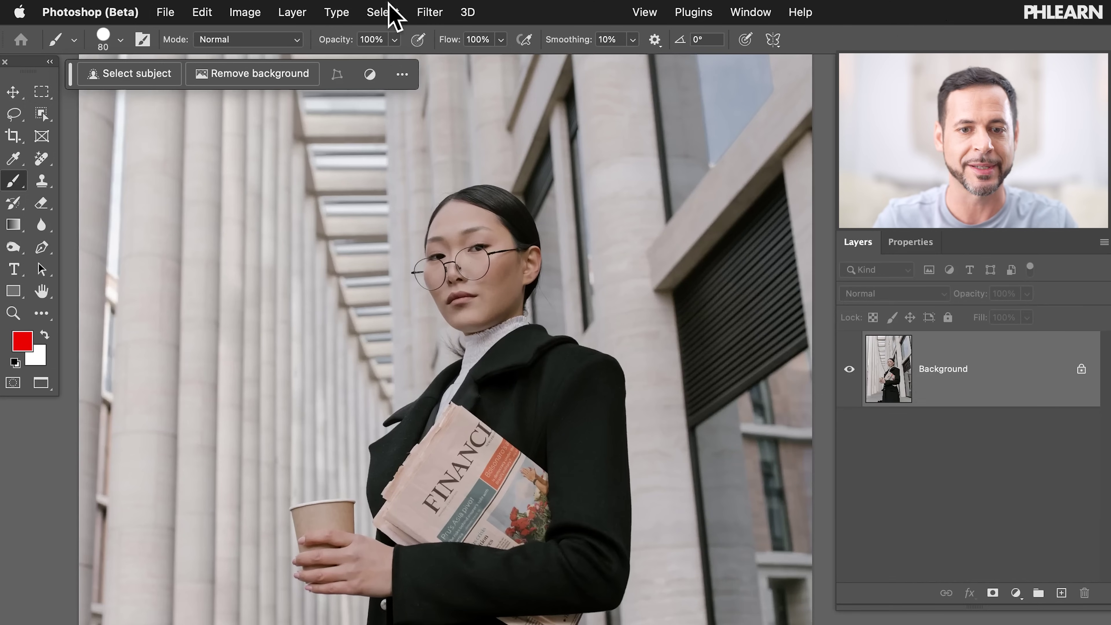
click(394, 13)
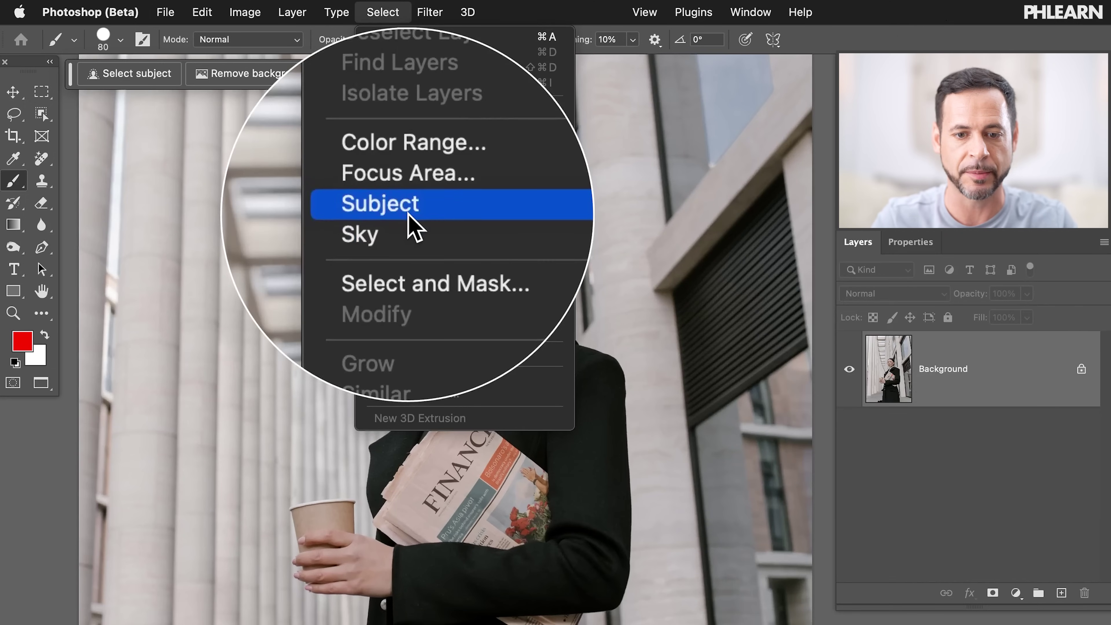
click(407, 209)
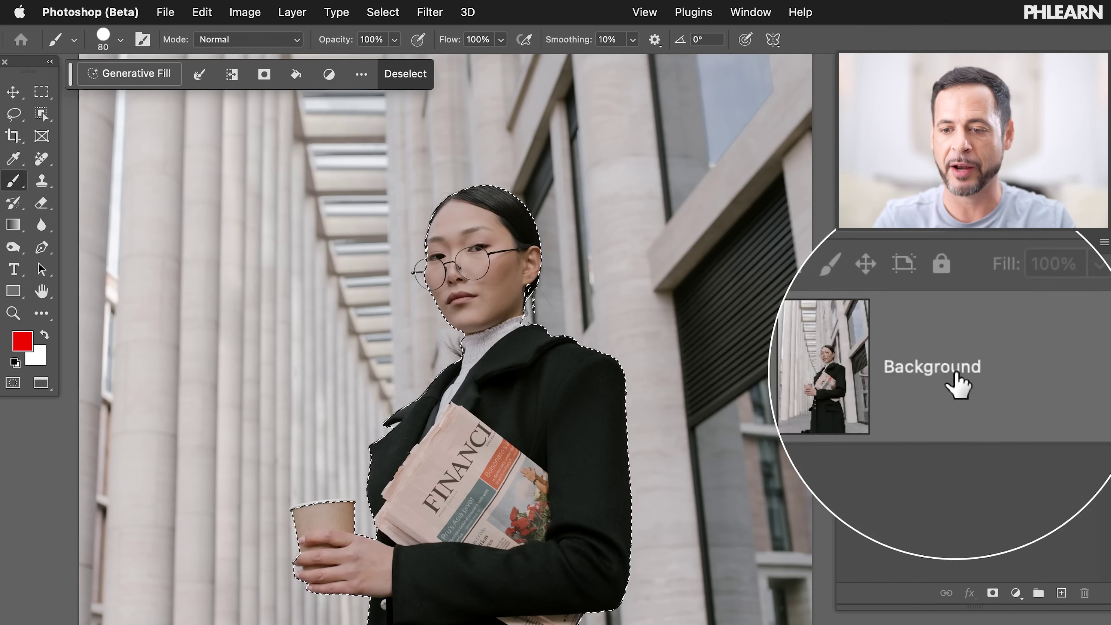
drag(975, 385, 1064, 607)
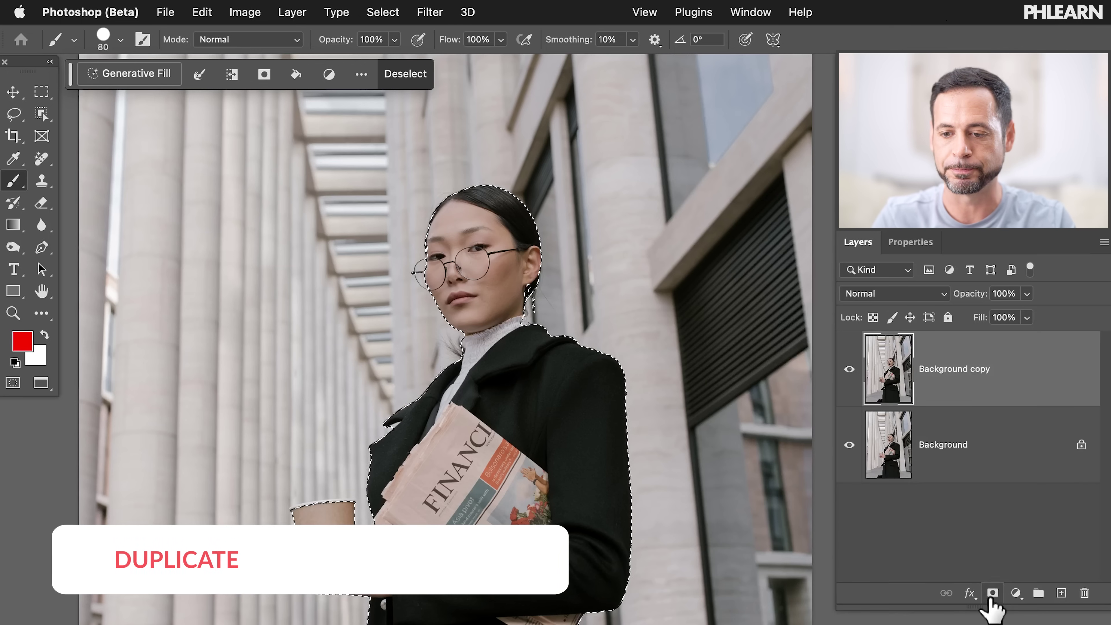
click(993, 593)
Step: Inspect the masked cutout with the Background layer hidden, and show the Background layer again
click(849, 445)
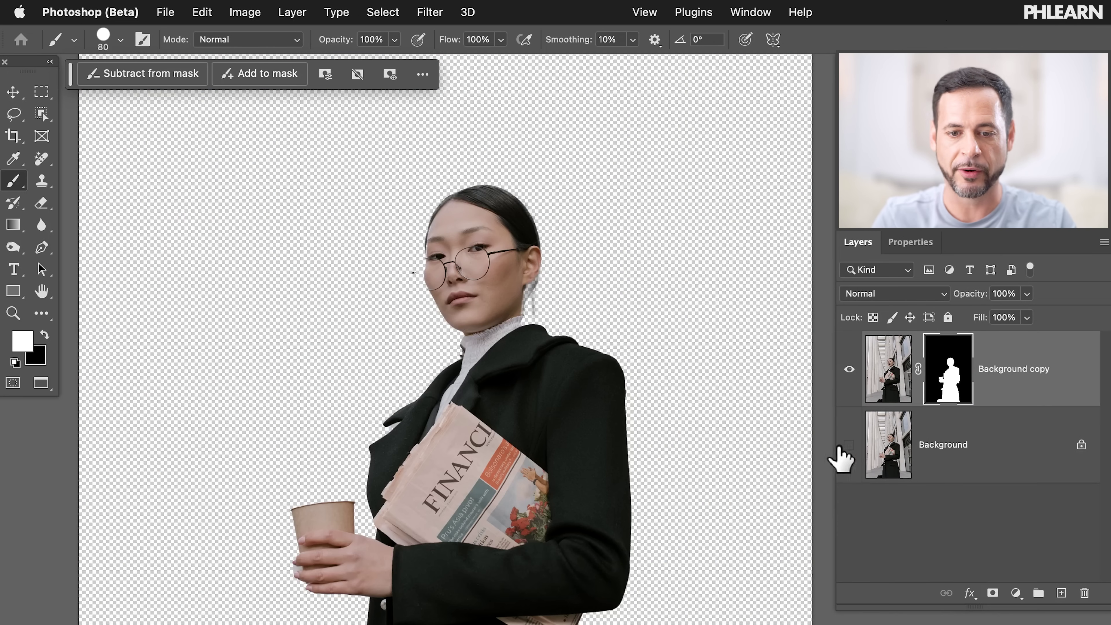
scroll(519, 324, down, 3)
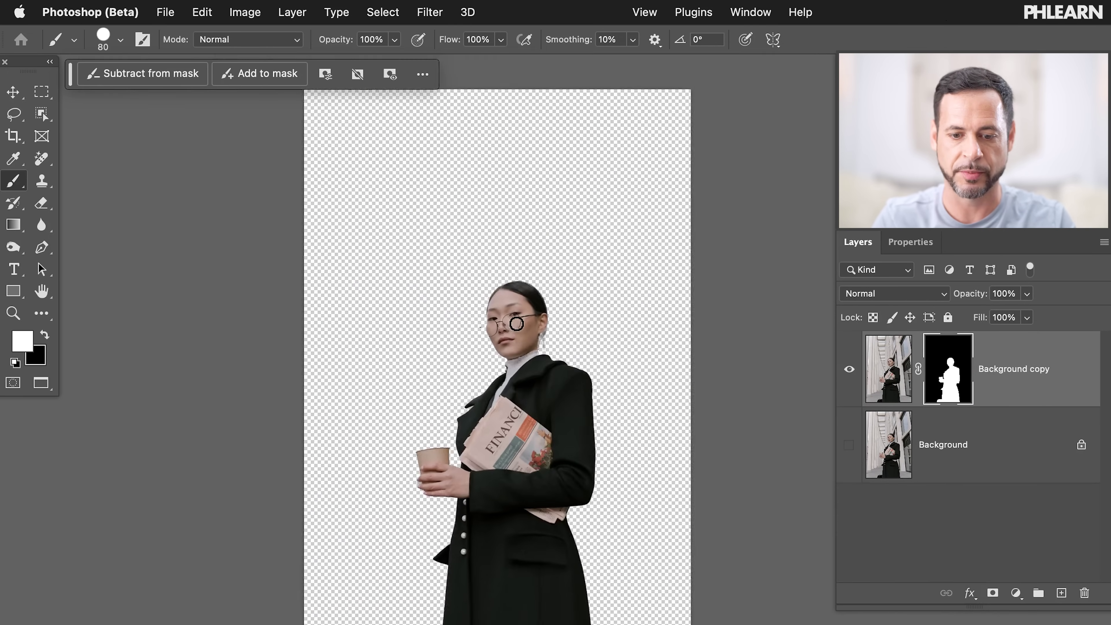
scroll(517, 324, up, 2)
scroll(516, 324, up, 1)
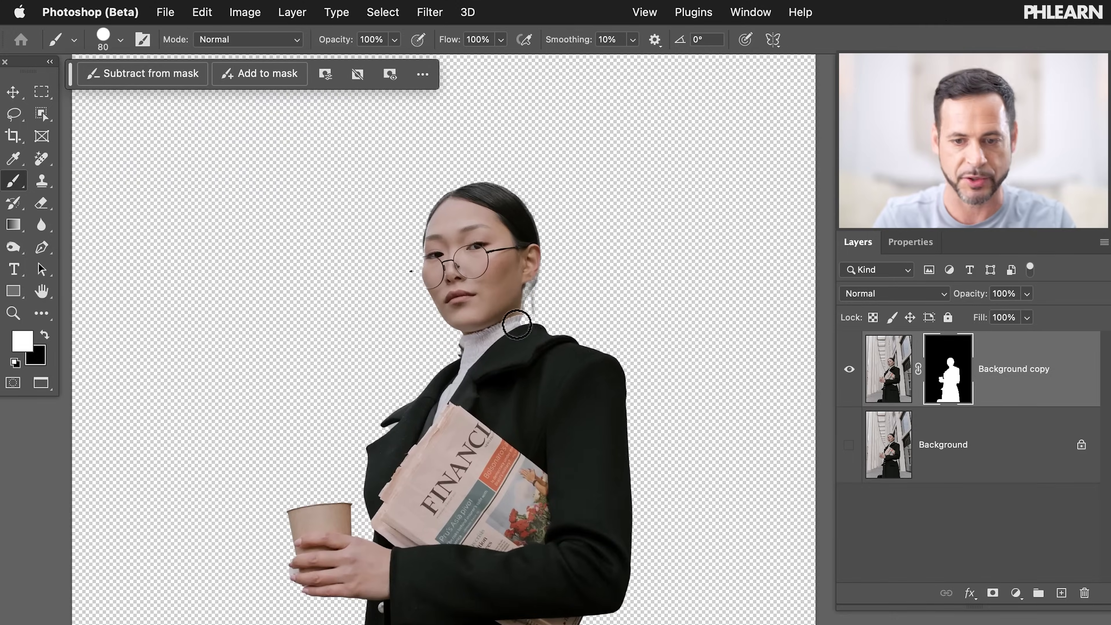
click(850, 446)
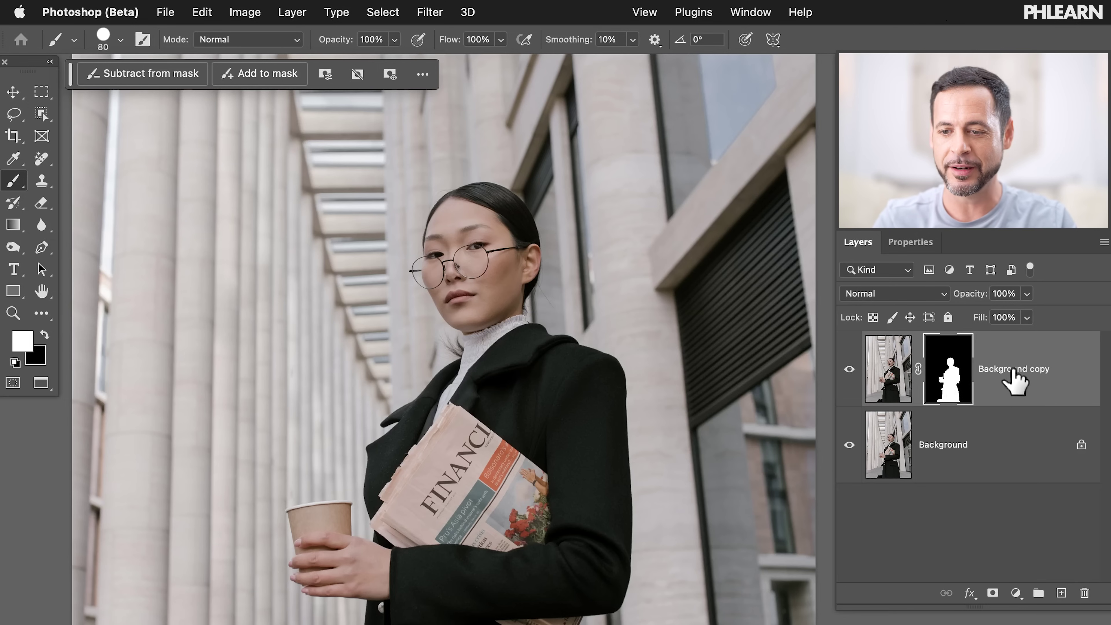
Step: Rename the masked Background copy layer to Subject
double_click(1013, 369)
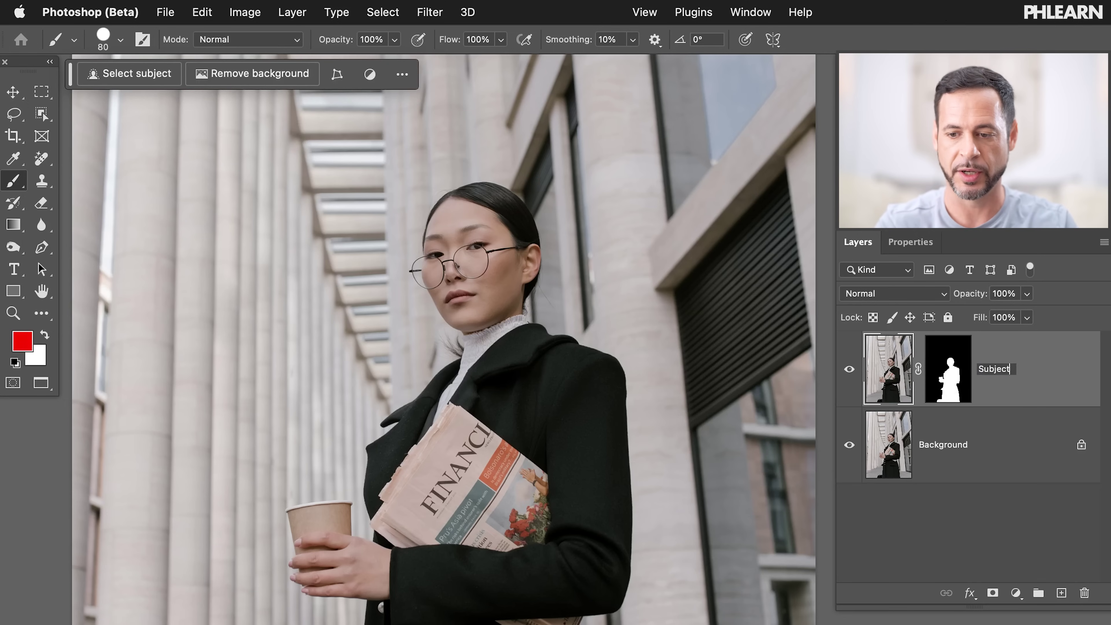
click(980, 471)
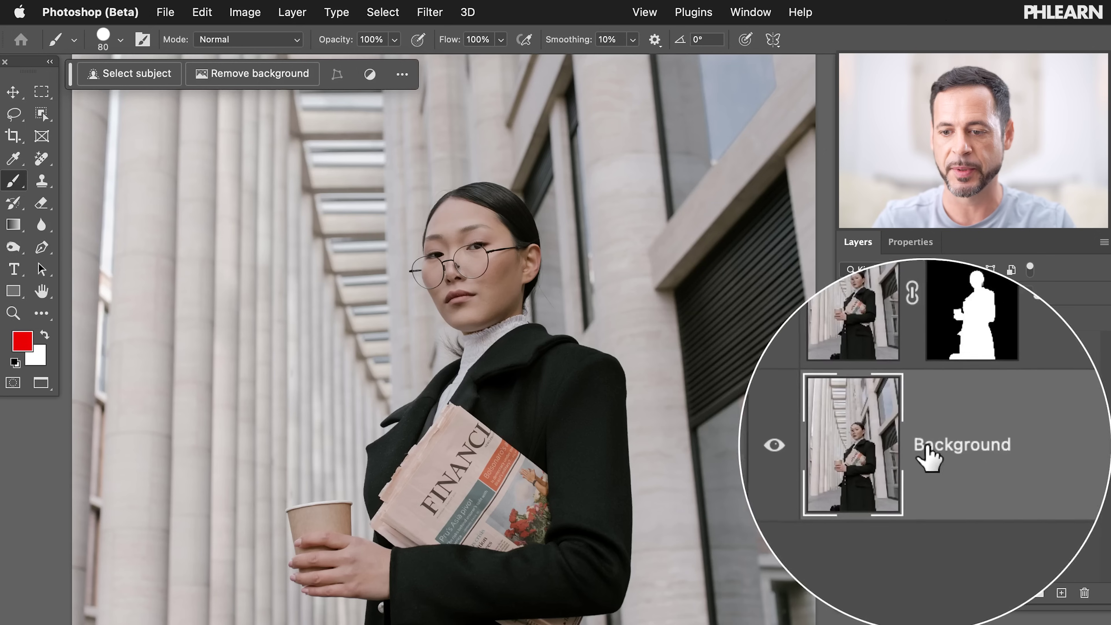
Step: Duplicate the Background layer and name the copy Background CLEAN
drag(970, 459, 1062, 593)
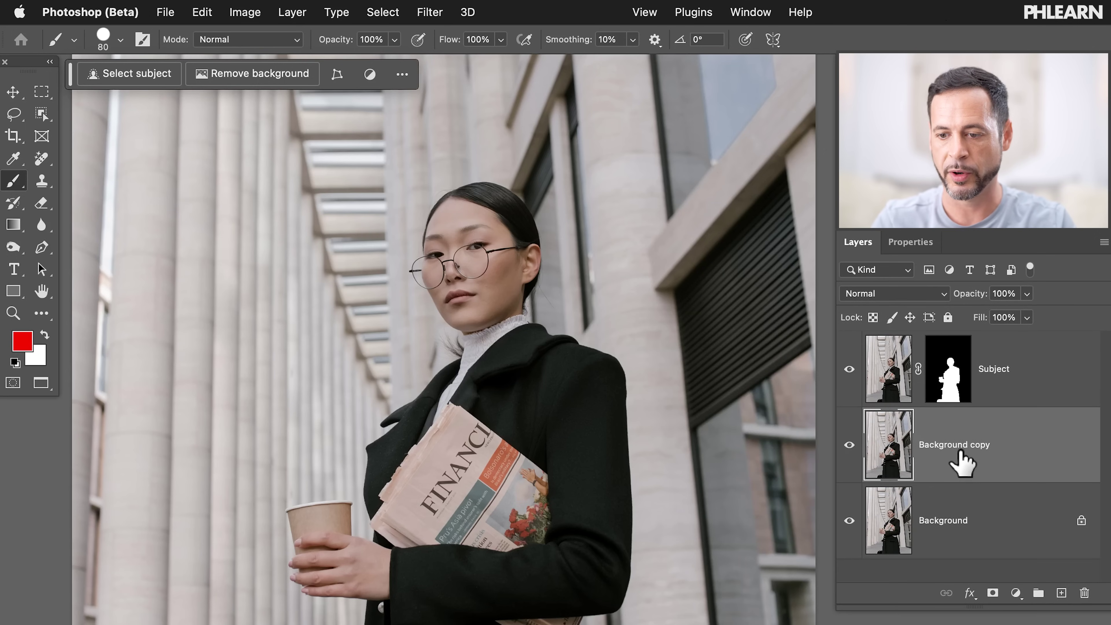
key(Right)
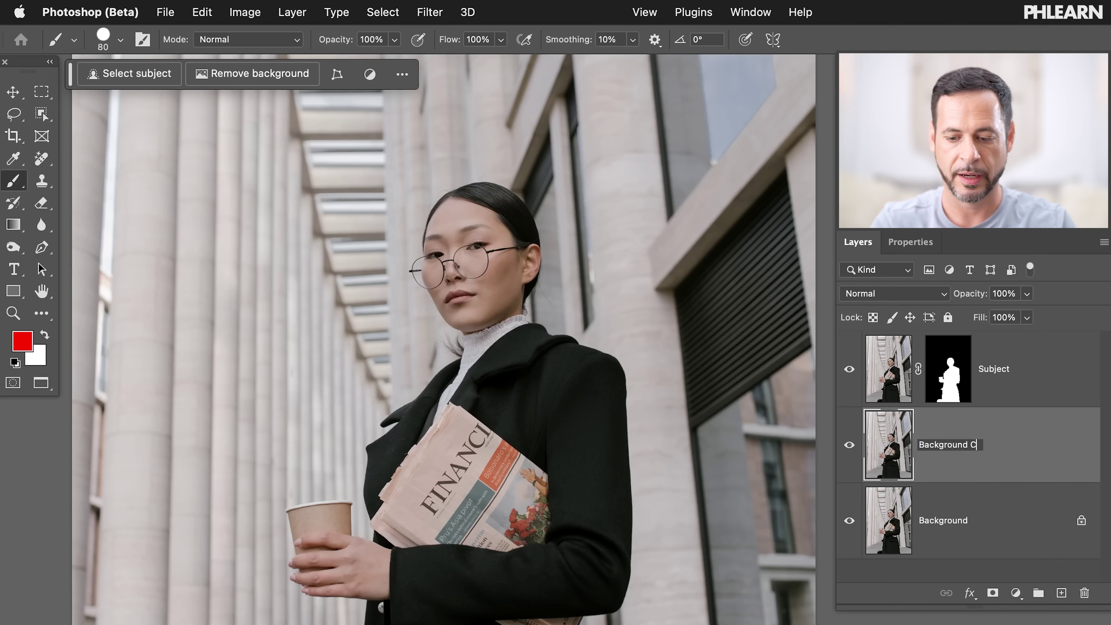
key(Return)
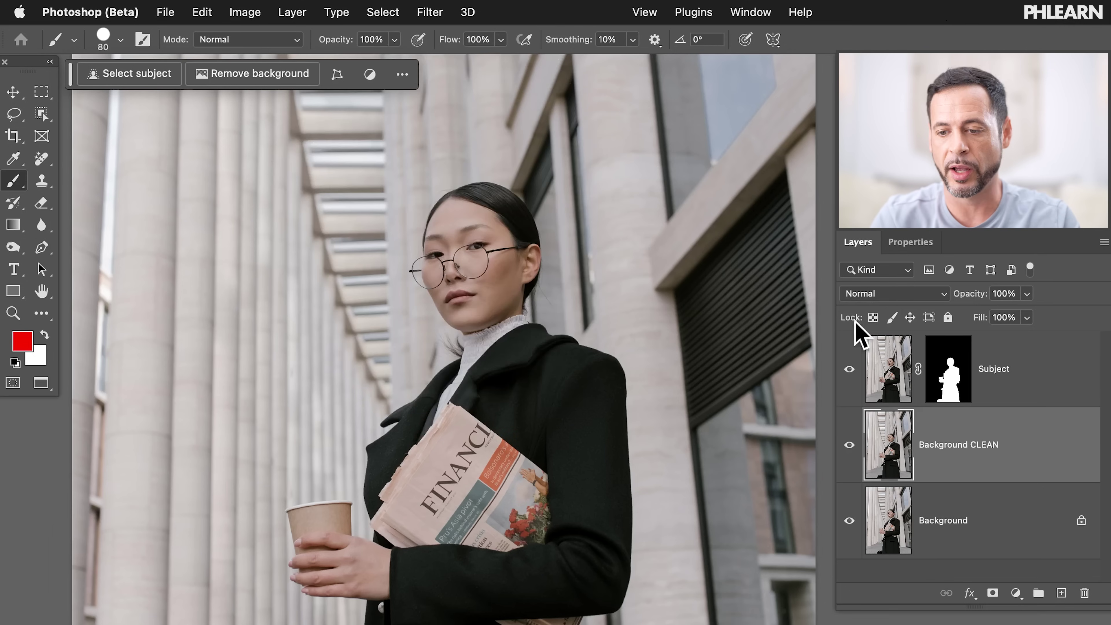
Step: Load the Subject layer's mask as a selection and expand the selection by 20 pixels
super+click(885, 388)
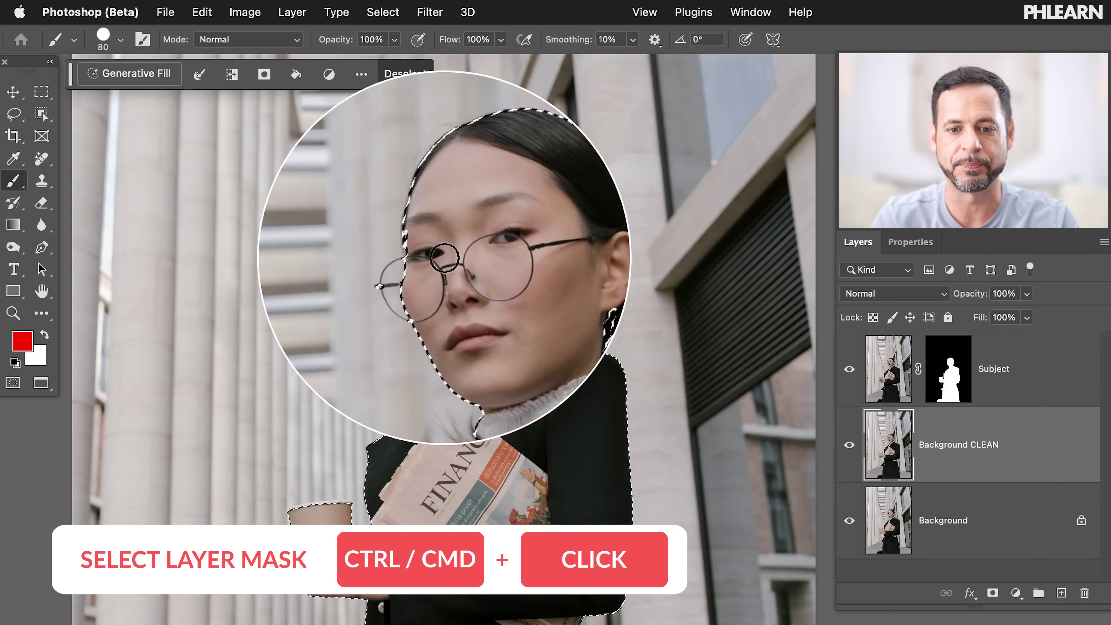
click(201, 77)
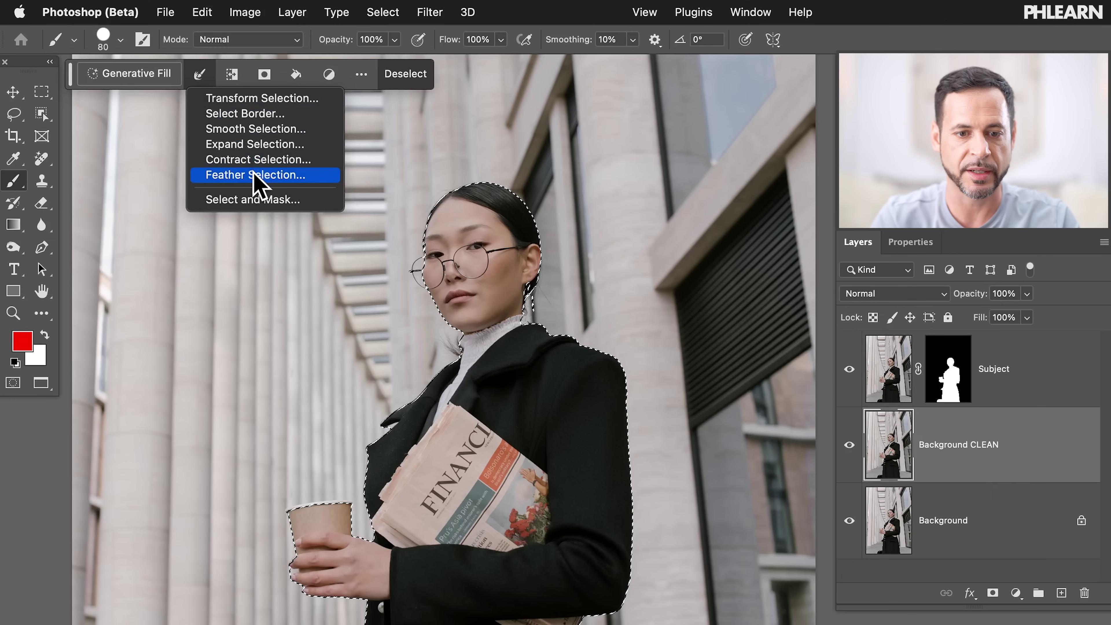
click(252, 148)
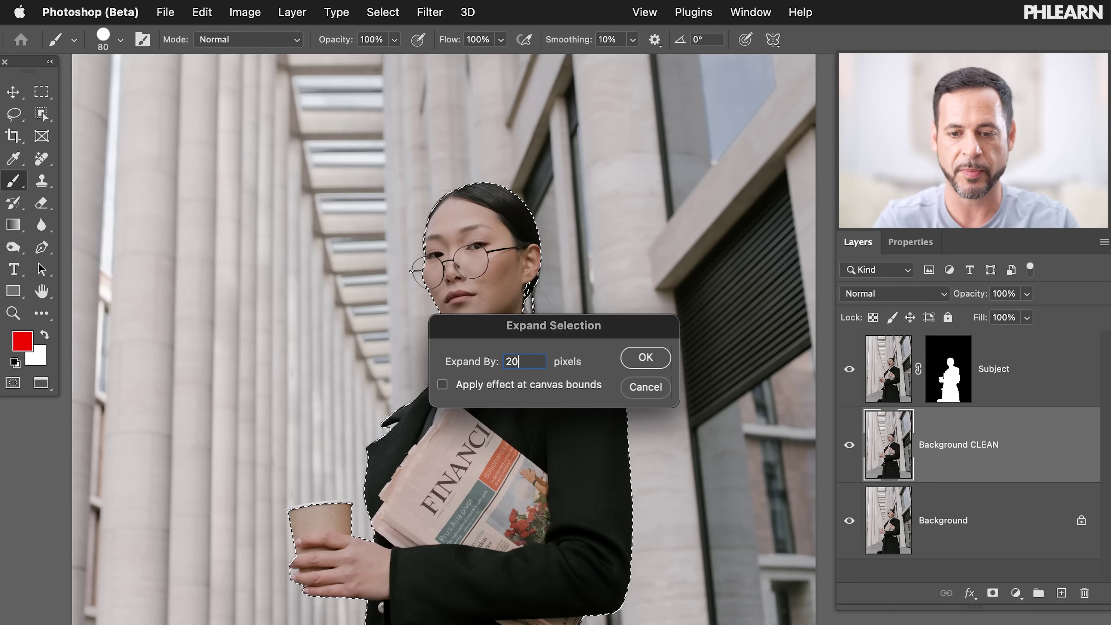
click(638, 362)
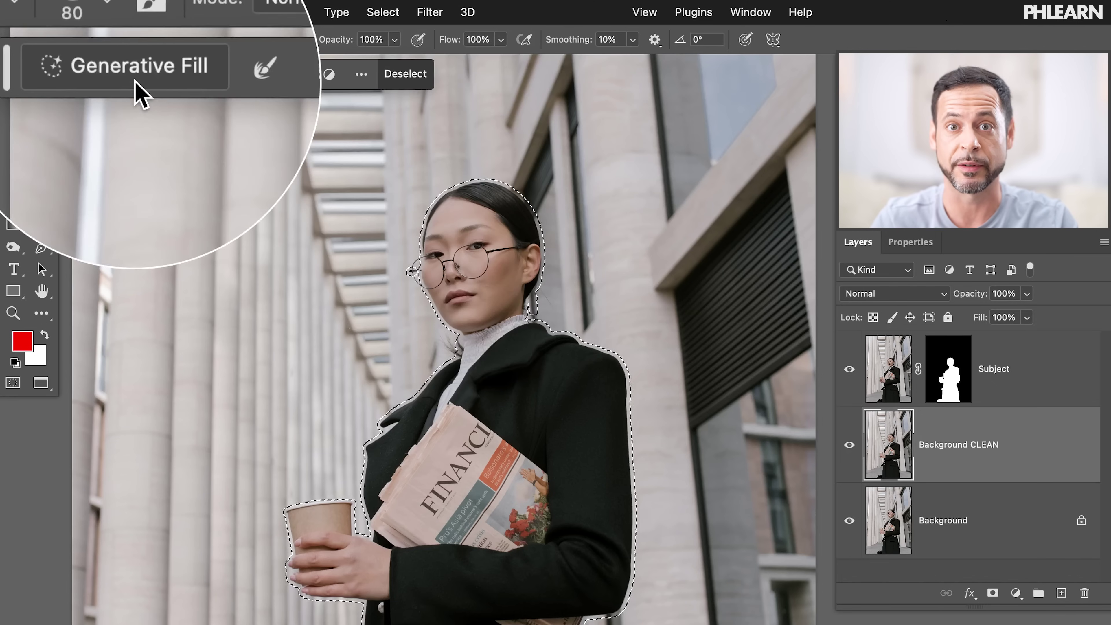
Step: Replace the selected woman using Generative Fill with an empty prompt, and hide the Subject layer
click(135, 79)
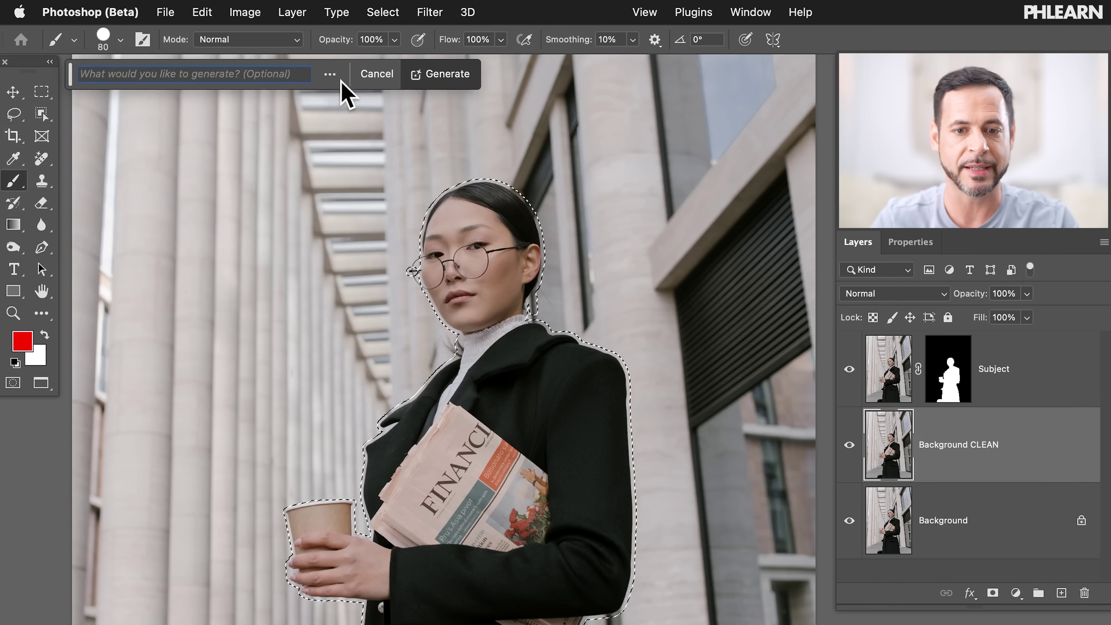
click(443, 76)
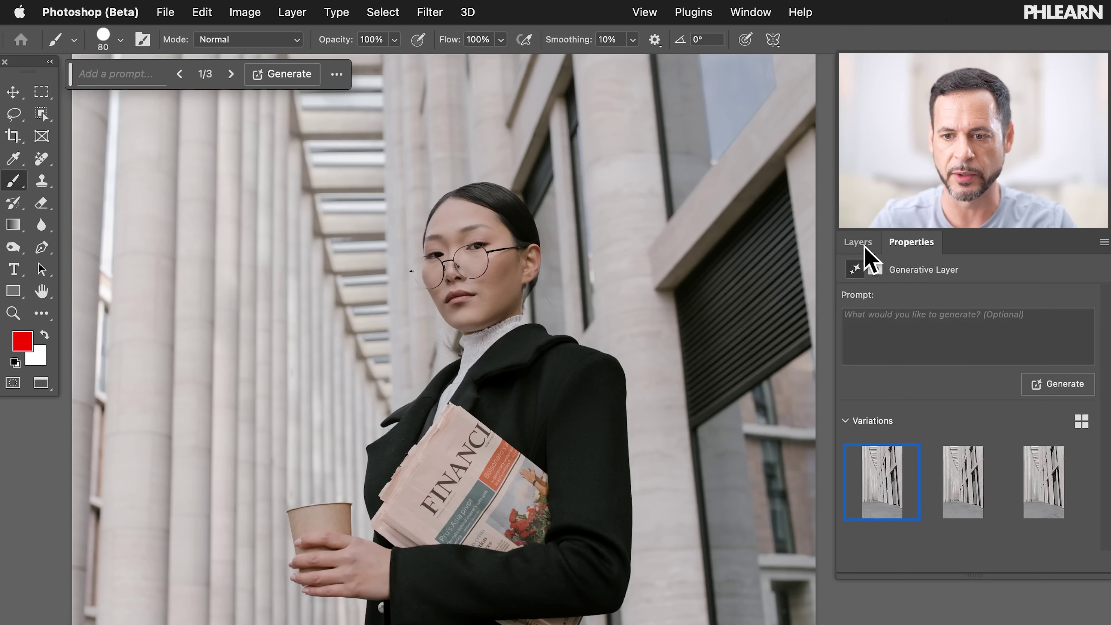
click(858, 242)
click(849, 370)
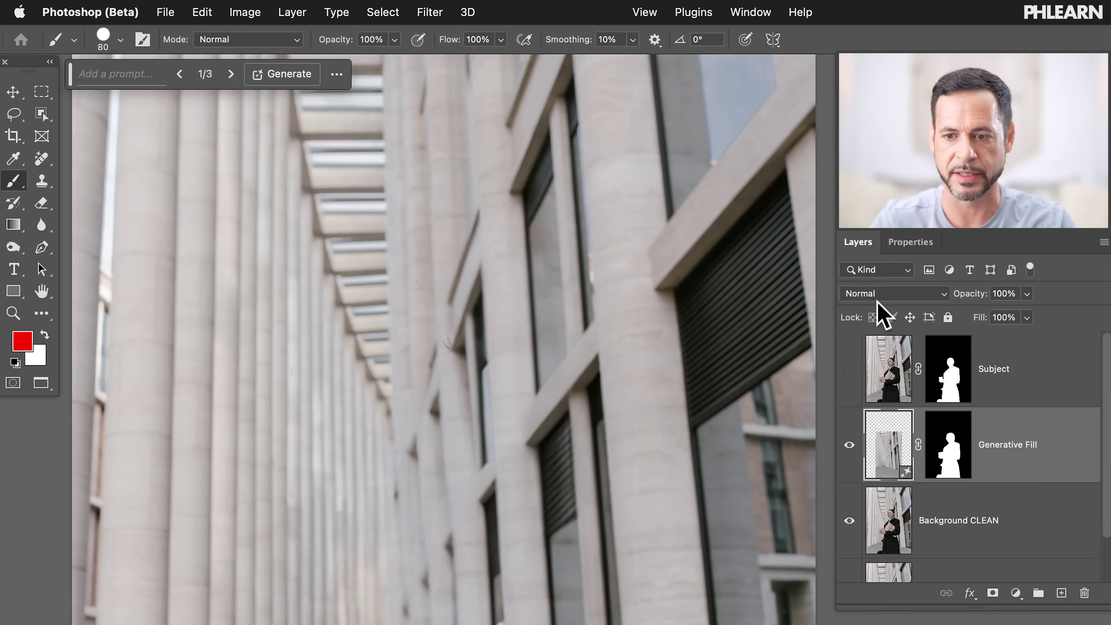
Step: Compare the three generated background variations and choose the first one
click(908, 244)
click(965, 475)
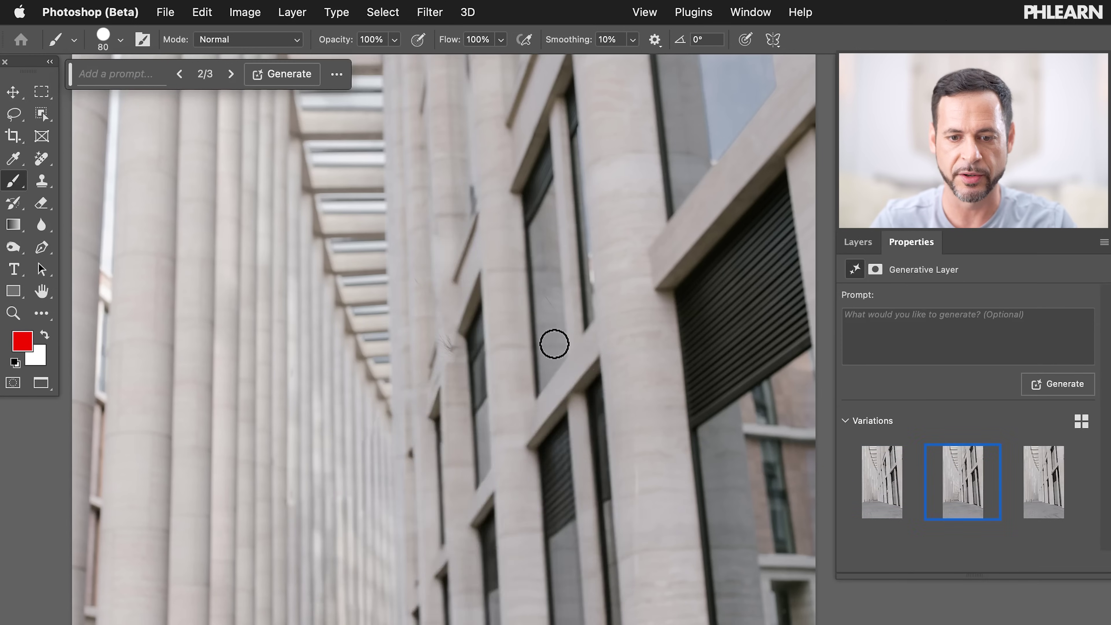
key(super+0)
click(1035, 493)
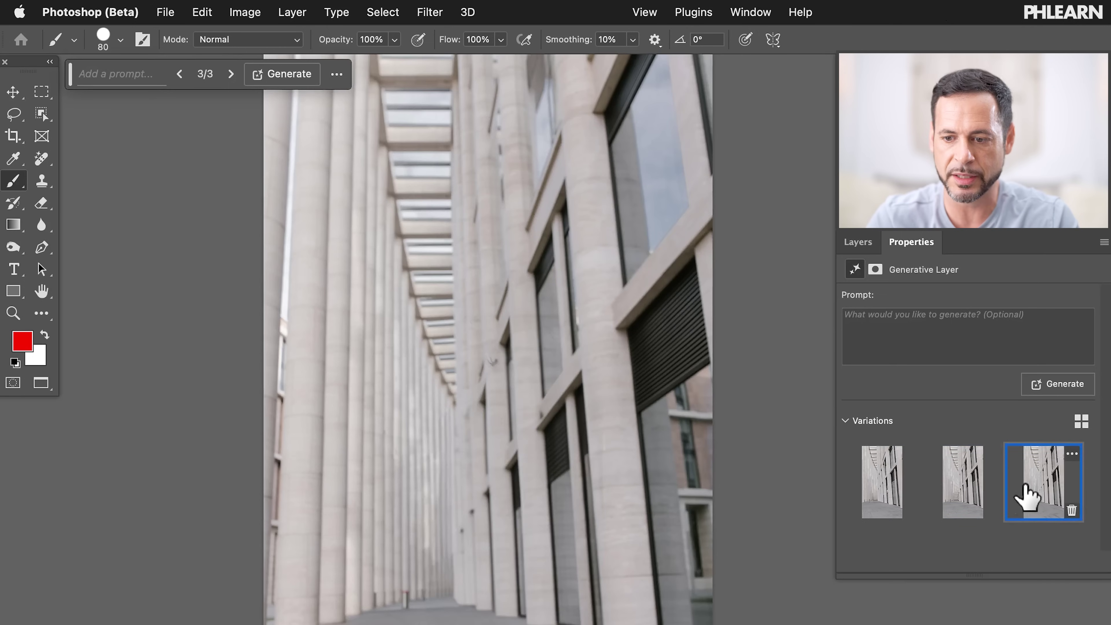
click(963, 488)
click(899, 493)
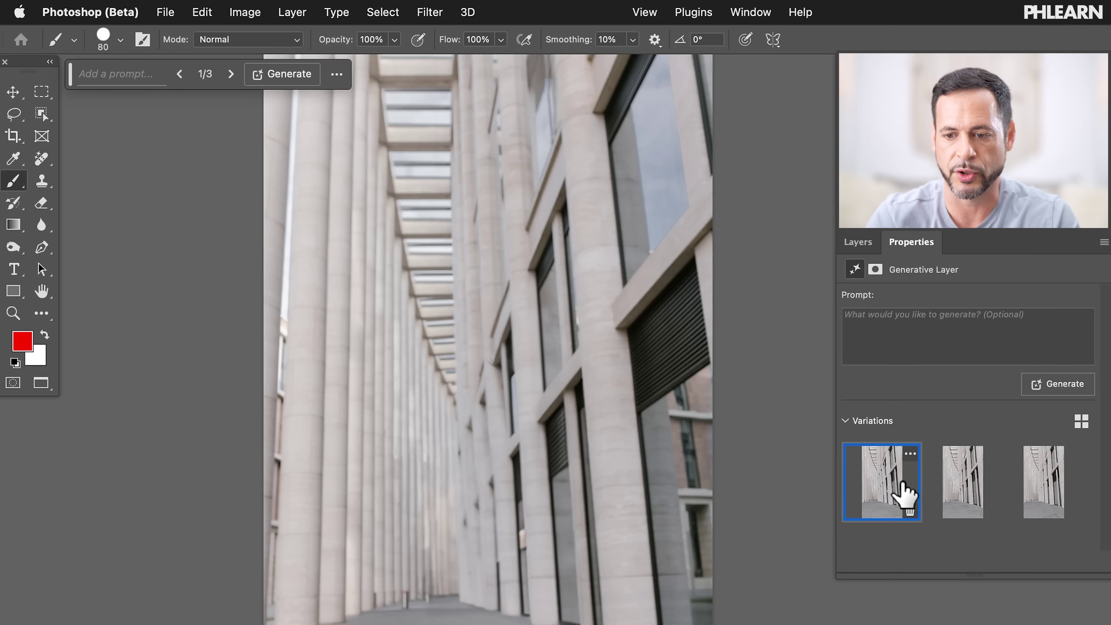
Step: Review the layer stack by toggling the visibility of the Subject and Generative Fill layers
click(859, 242)
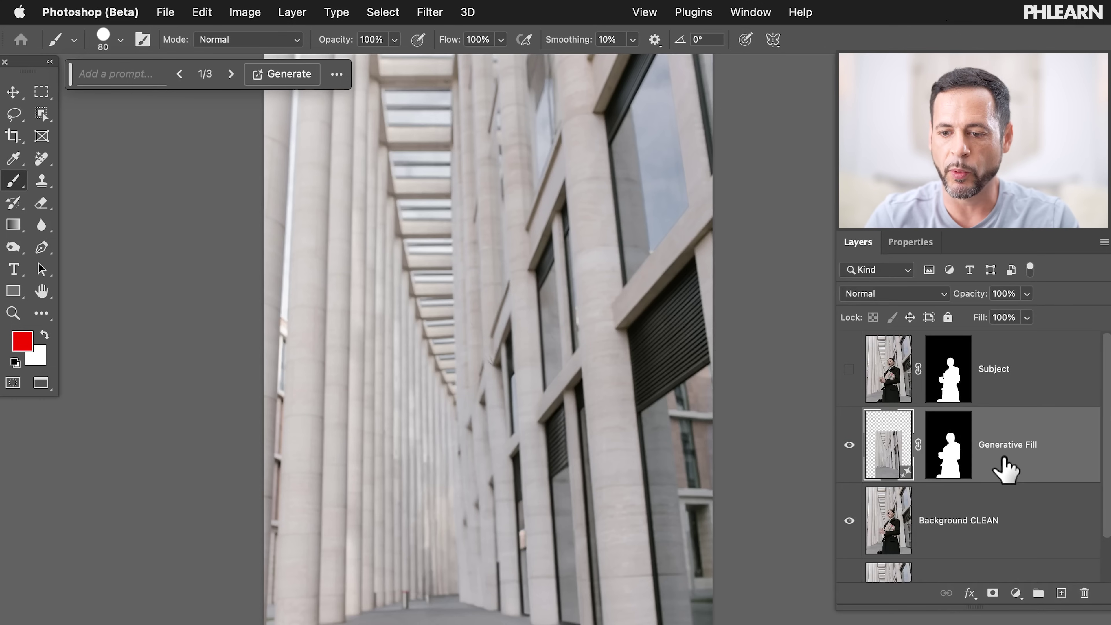
scroll(1006, 468, down, 3)
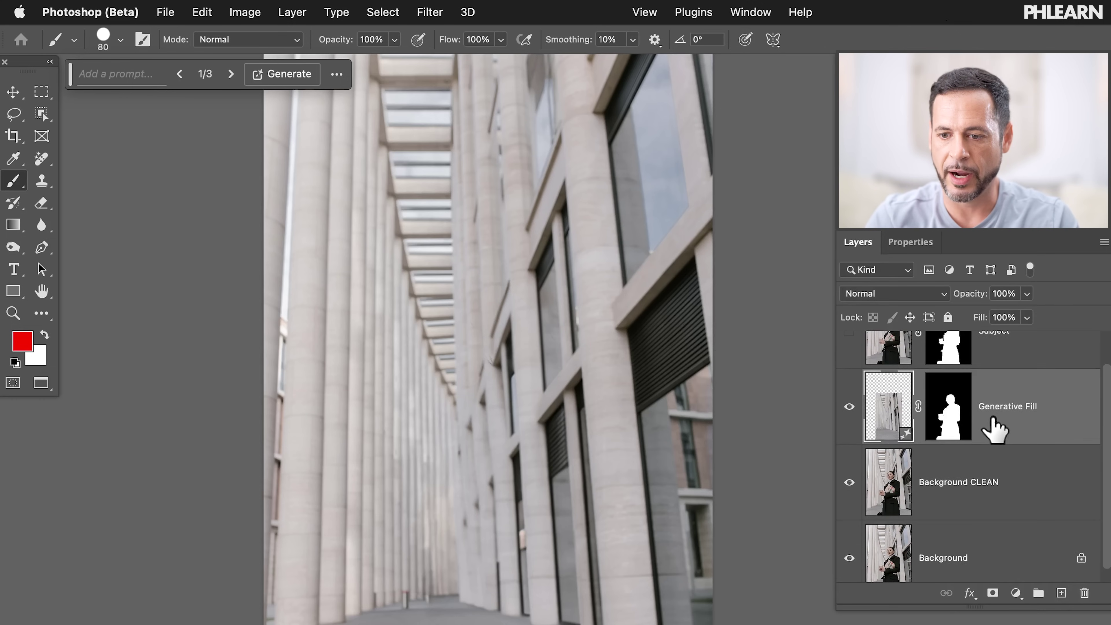
scroll(993, 431, up, 3)
click(978, 391)
click(850, 377)
click(850, 378)
click(850, 378)
click(850, 377)
click(900, 464)
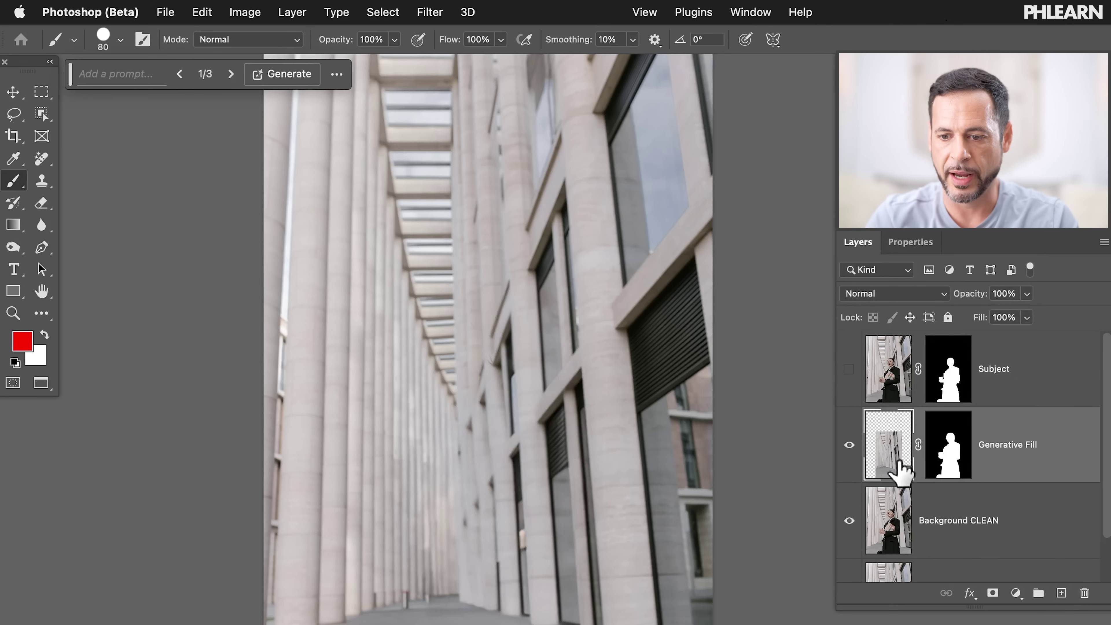
click(849, 445)
click(849, 445)
click(849, 444)
click(849, 445)
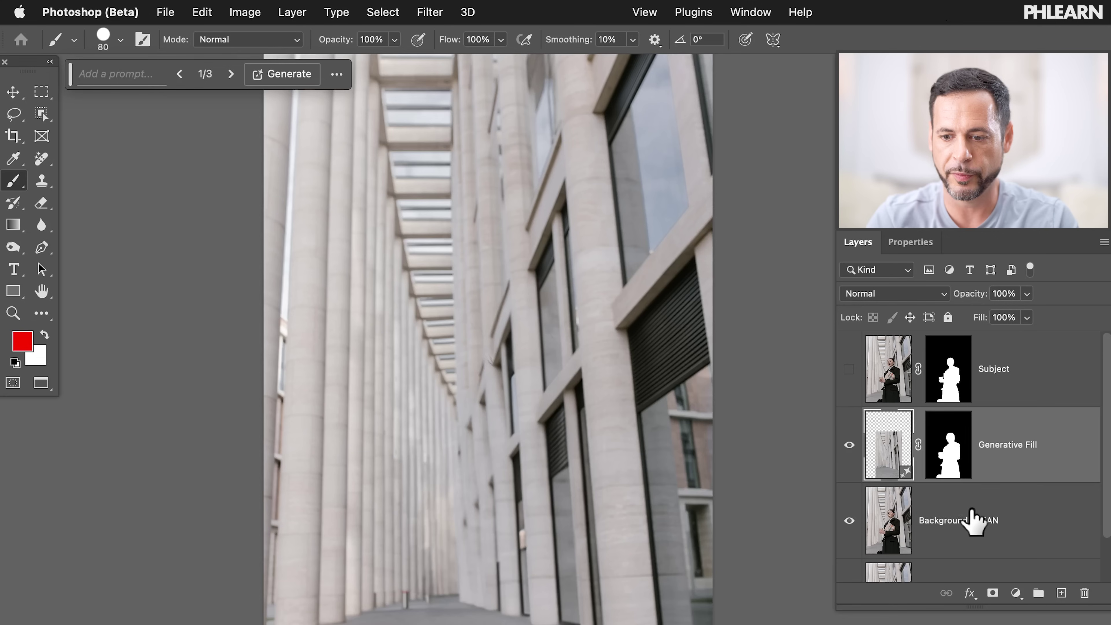
Step: Examine the layer stack by selecting the Background CLEAN, Background and Subject layers in turn
click(973, 521)
scroll(931, 534, down, 2)
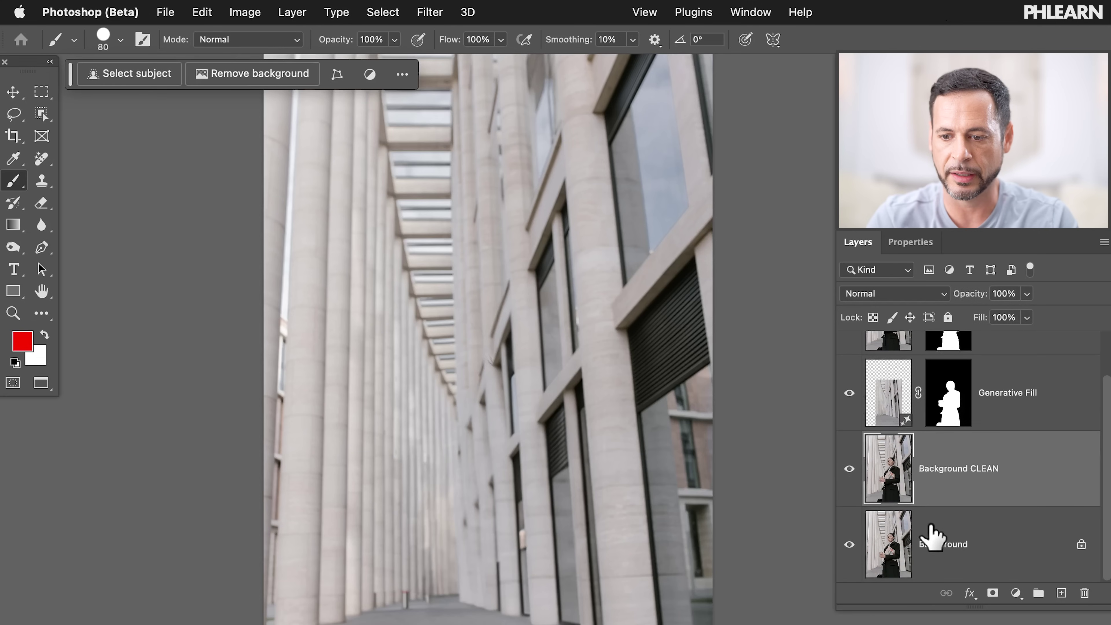
click(949, 556)
click(985, 479)
scroll(985, 481, up, 2)
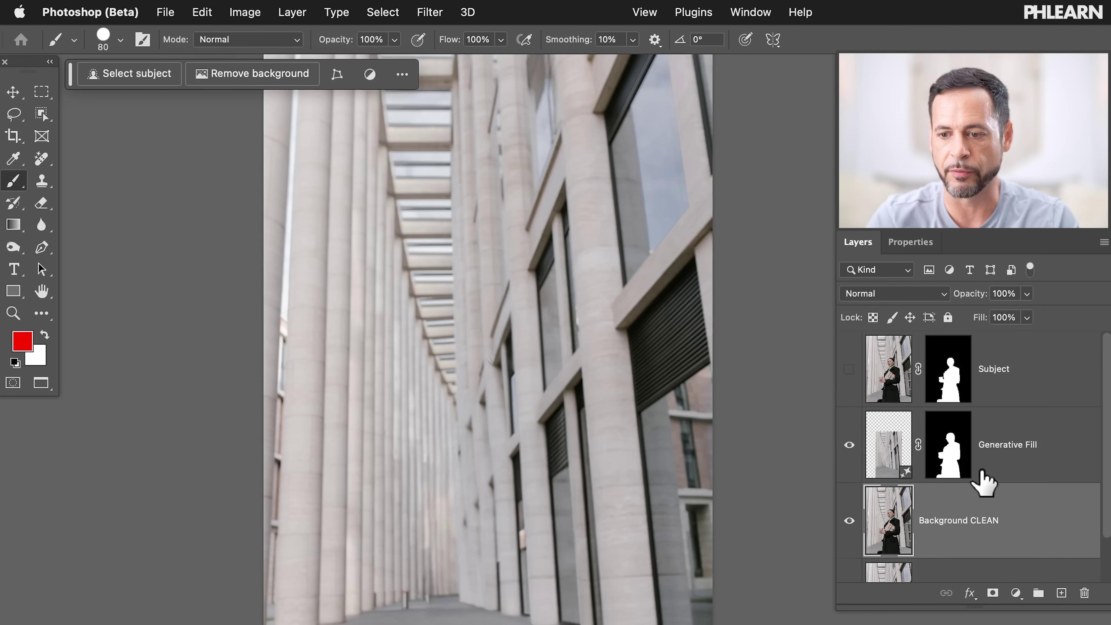
click(1001, 385)
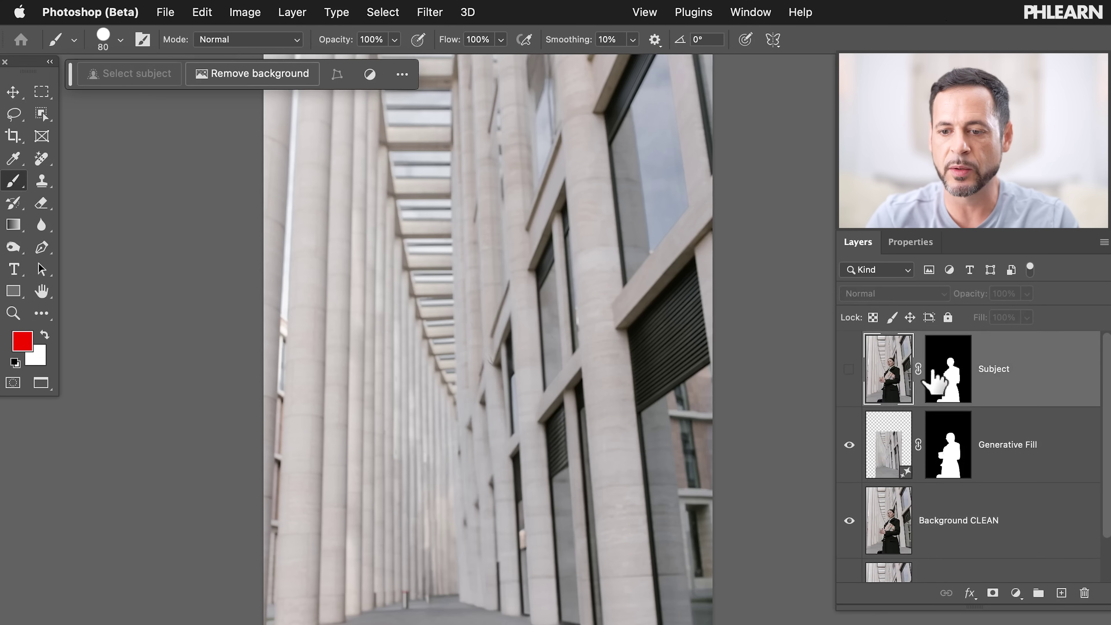
Step: Select the Generative Fill and Background CLEAN layers together and merge them into one layer
click(994, 464)
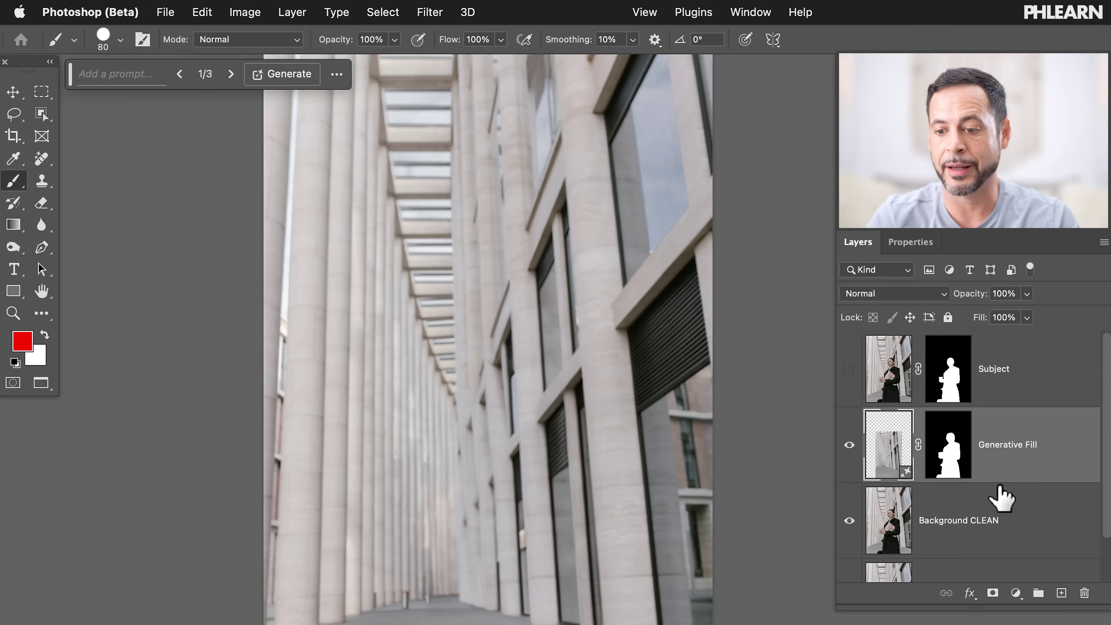
scroll(993, 508, down, 2)
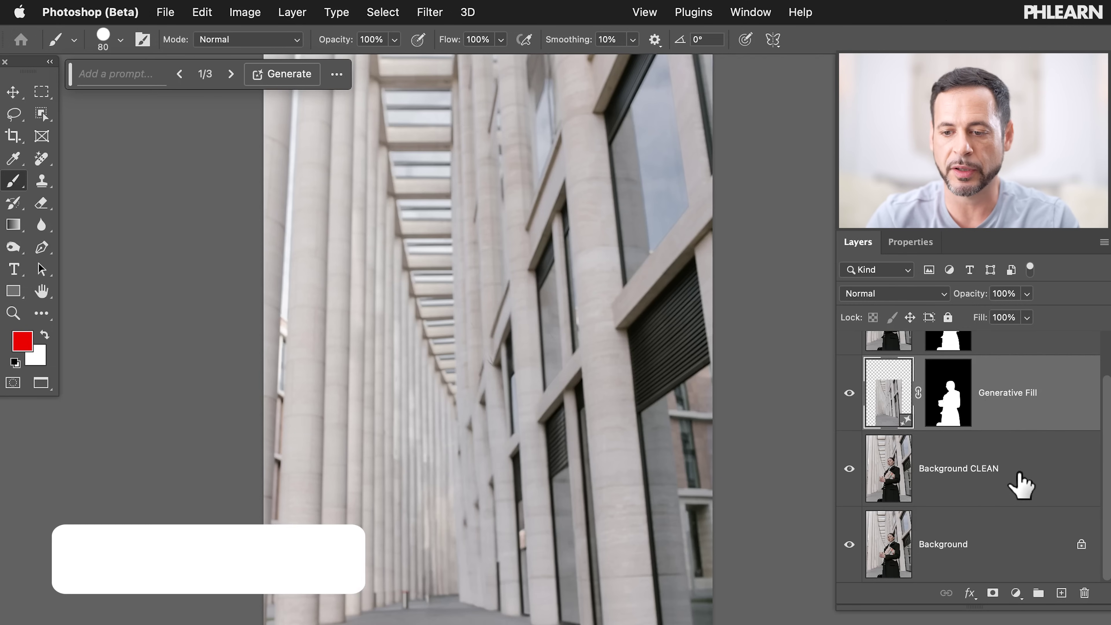
shift+click(1013, 484)
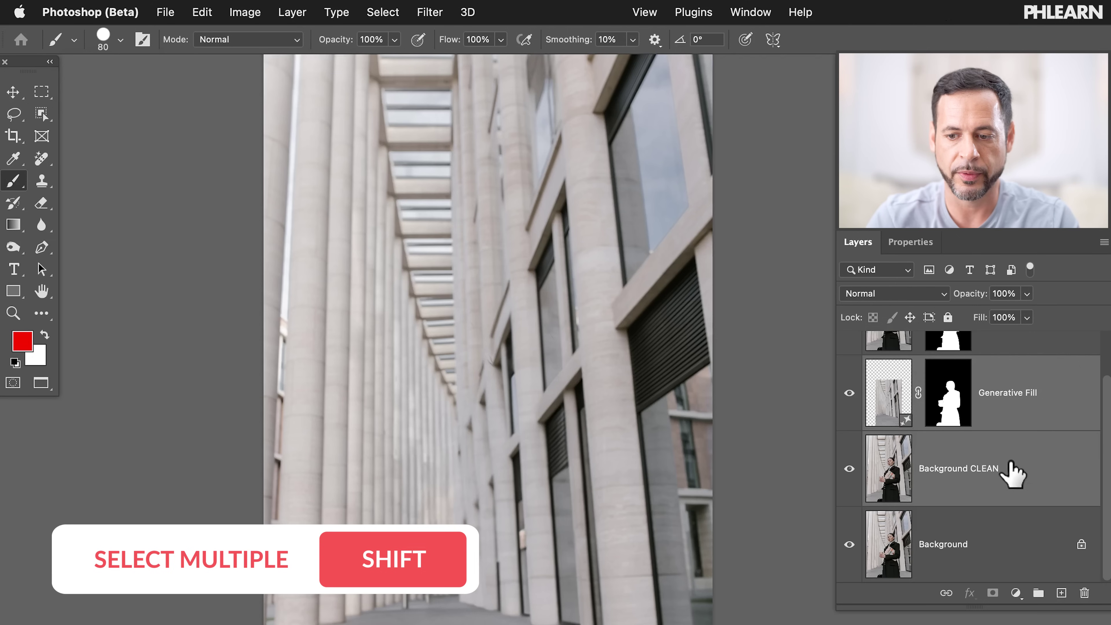
right_click(1021, 477)
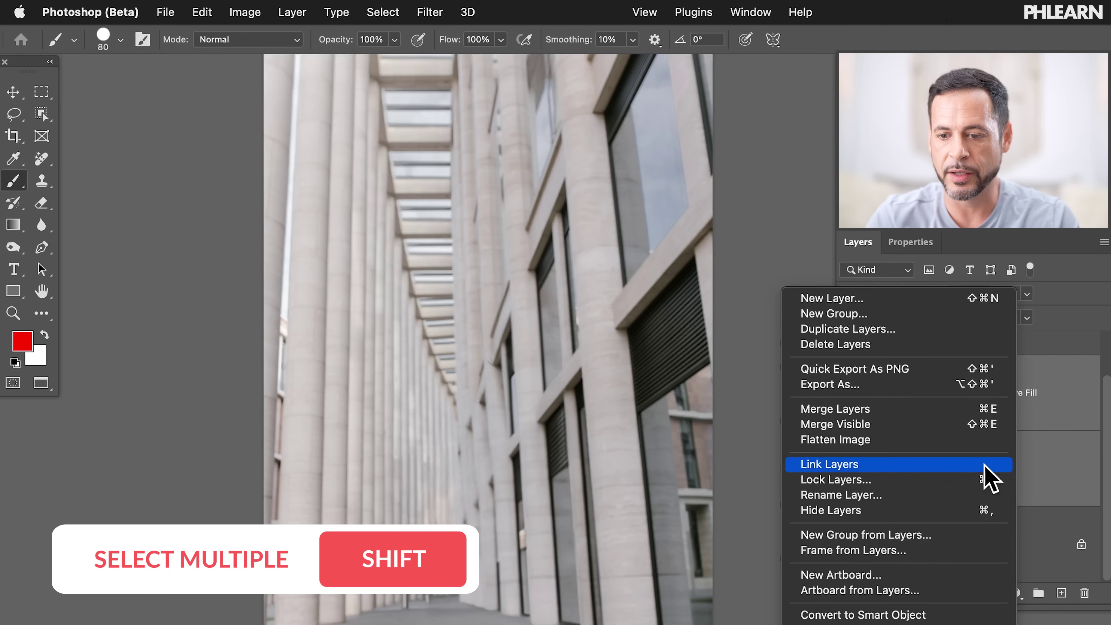
click(873, 412)
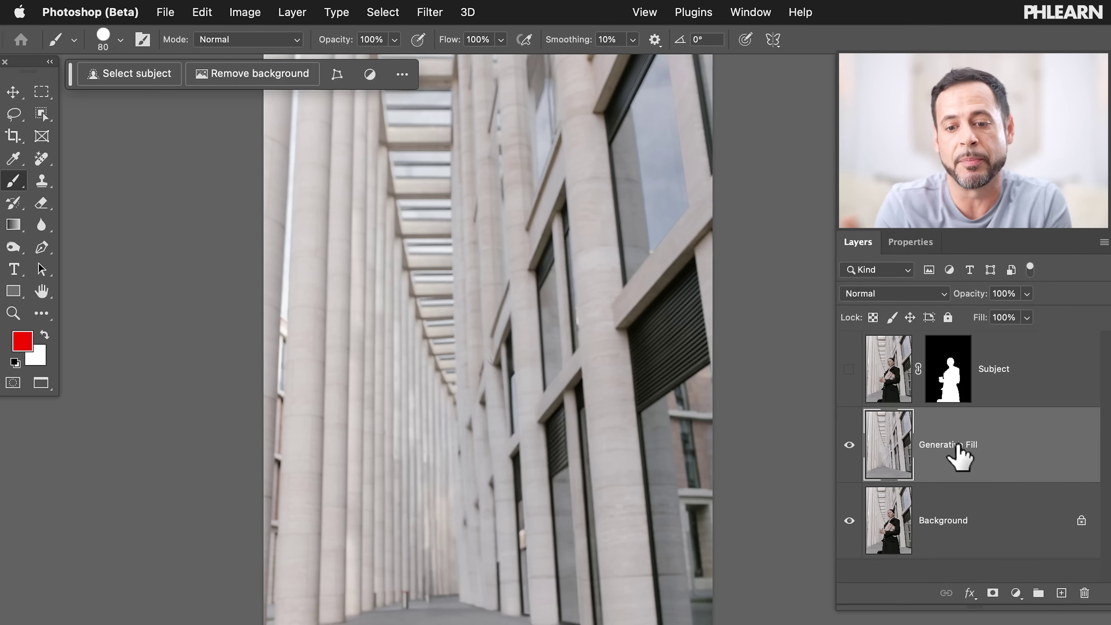
Step: Show the Subject layer again and rename the merged Generative Fill layer as Background CLEAN
click(849, 369)
scroll(571, 329, down, 3)
scroll(571, 330, right, 2)
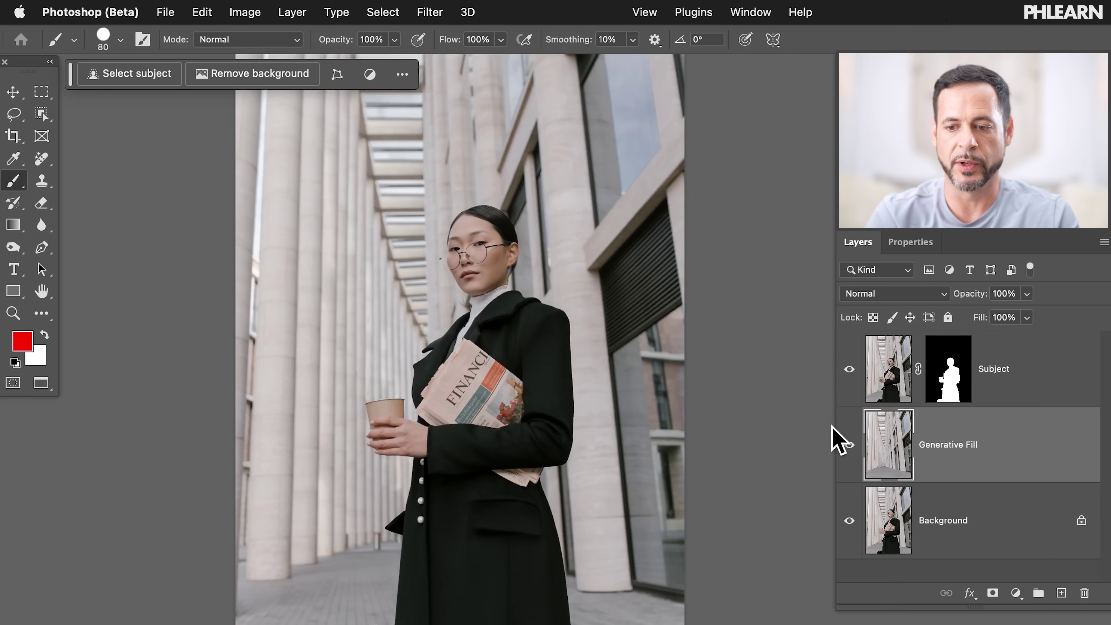
double_click(952, 445)
text(Background CLEAN)
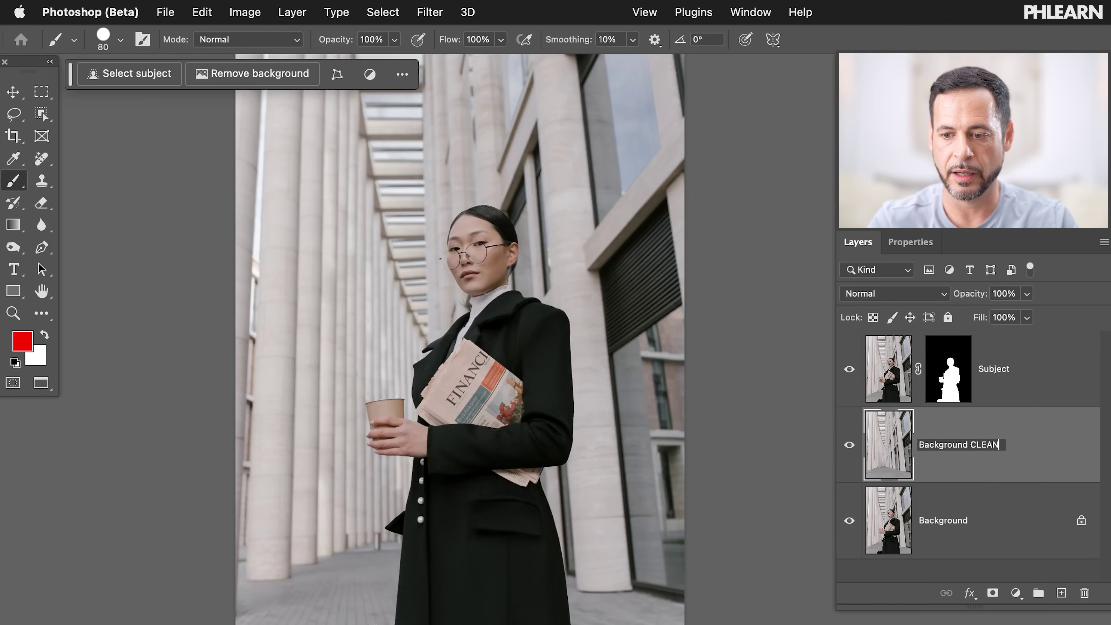
key(Return)
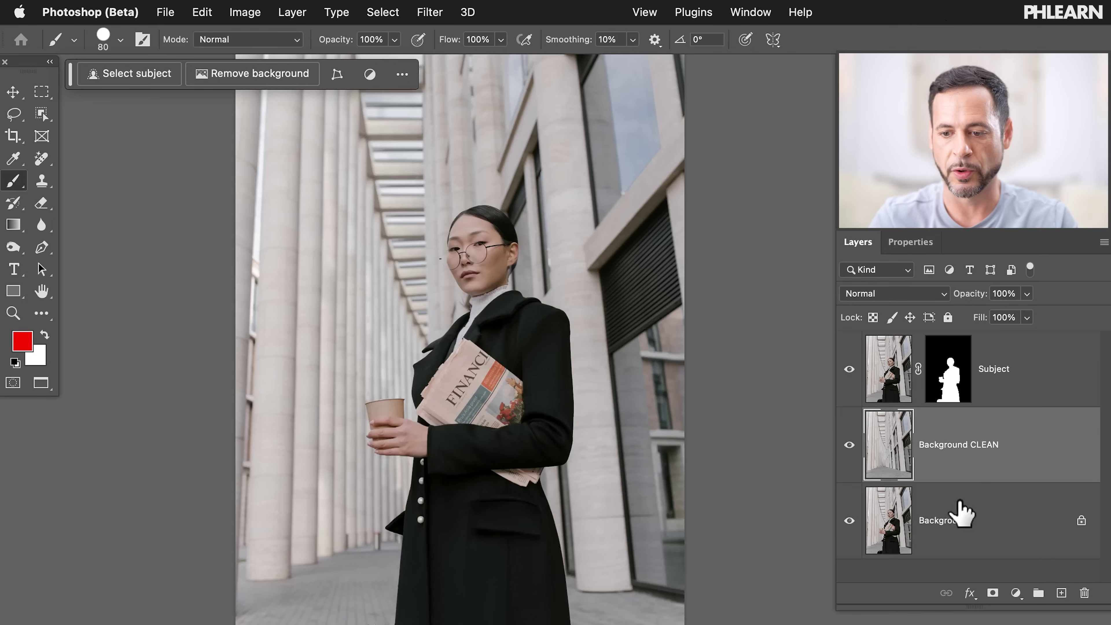
Step: Review each layer's content by toggling the Subject and Background CLEAN layers, leaving all layers visible and Background CLEAN selected
drag(850, 377, 850, 440)
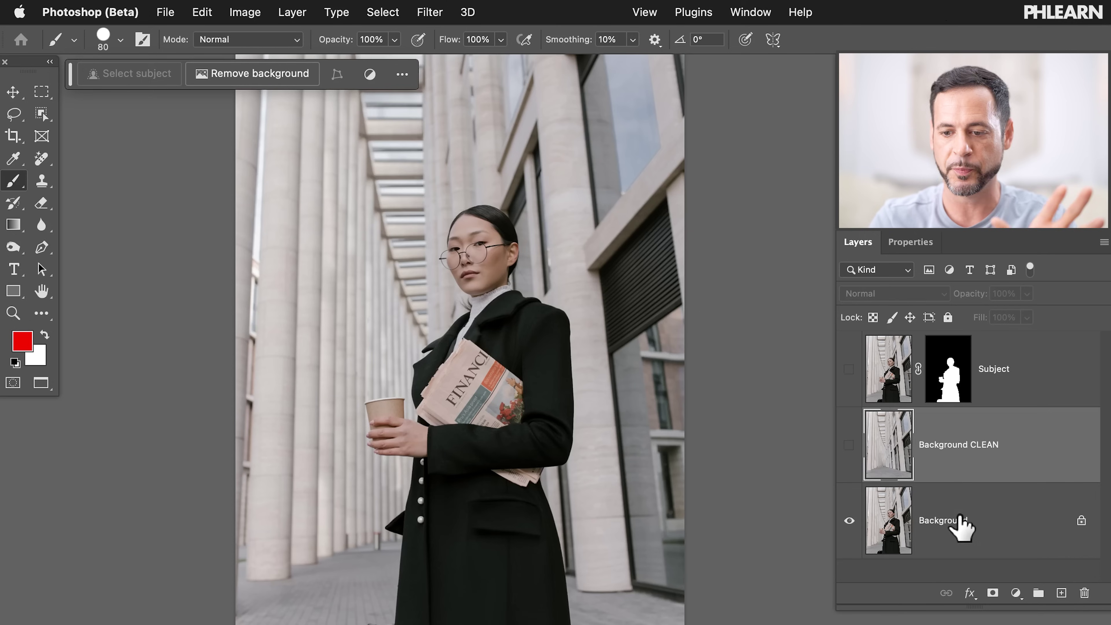
click(962, 528)
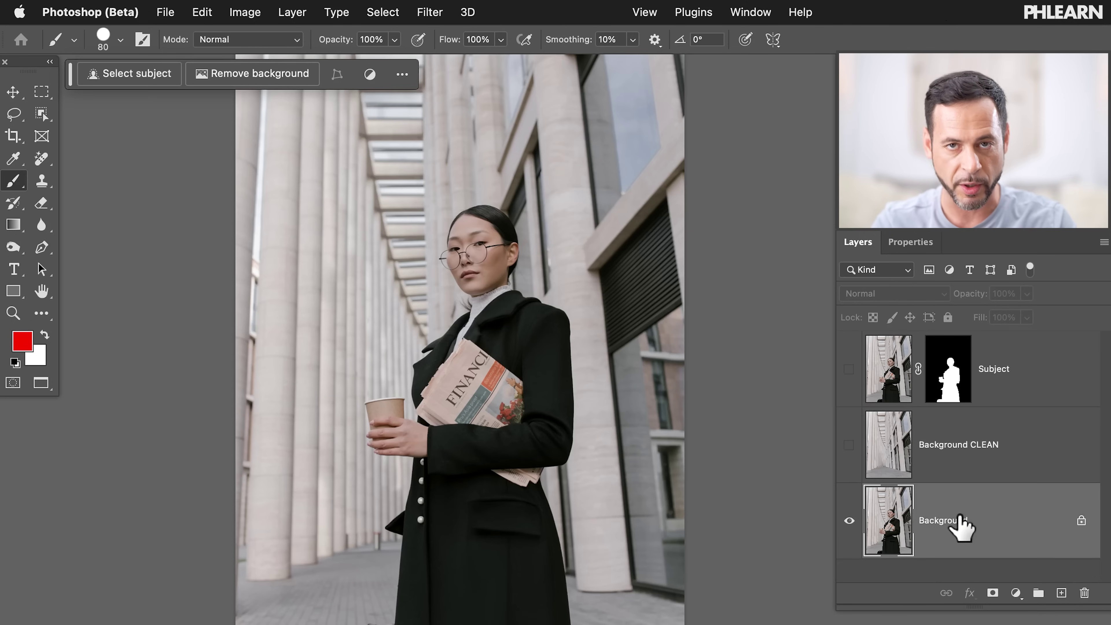
click(849, 370)
click(849, 445)
click(993, 451)
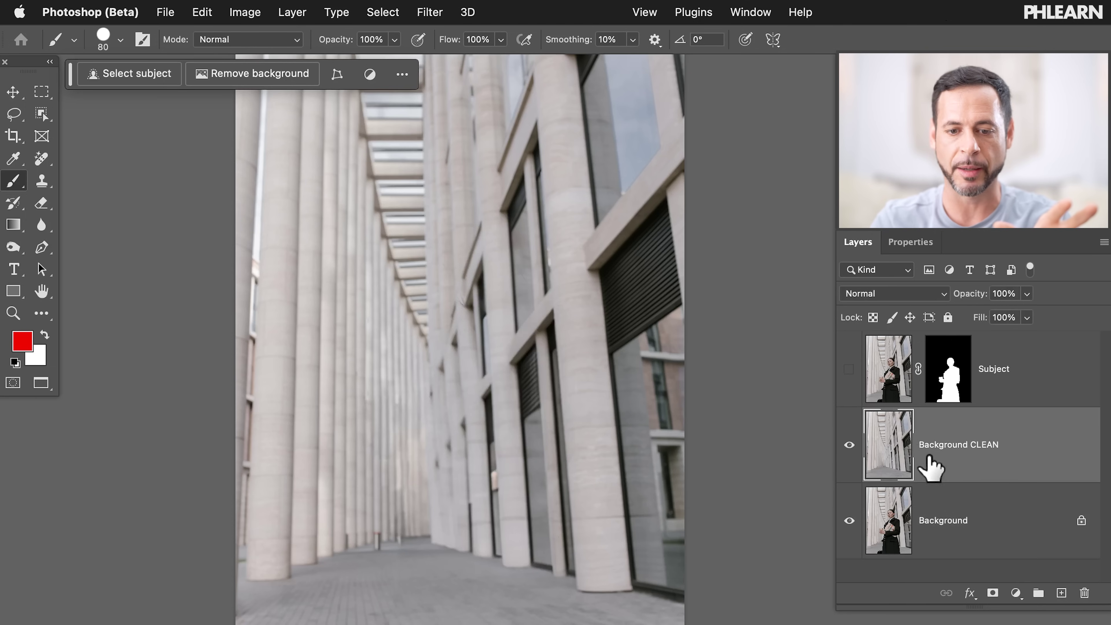
click(848, 370)
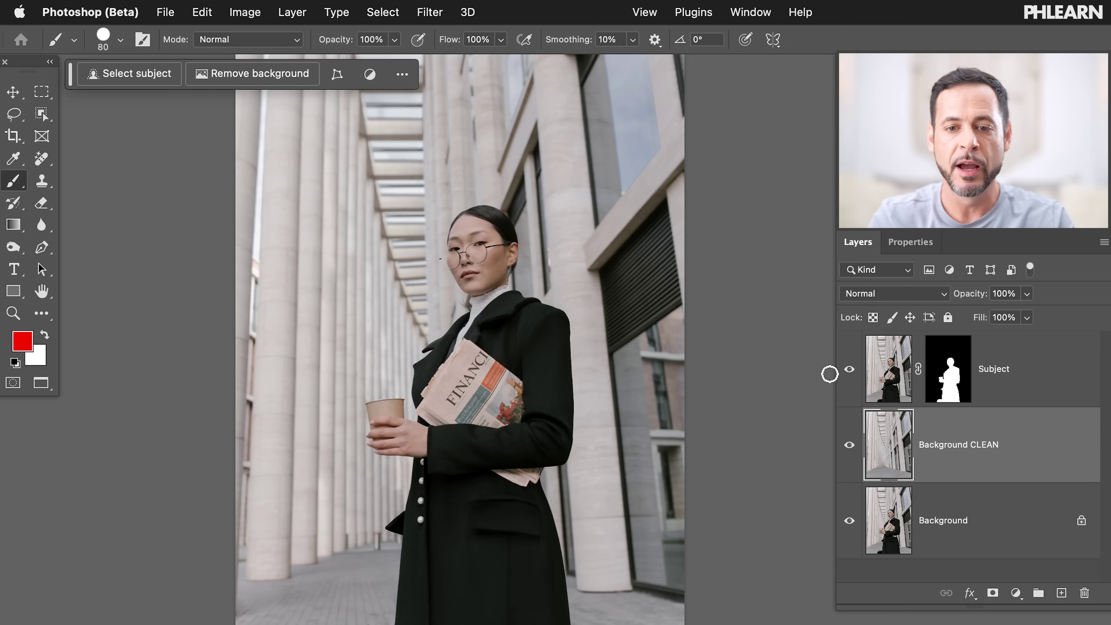
Step: Show the rulers and pull out a vertical guide over the image, between the woman's face and the columns on the left
scroll(545, 323, down, 2)
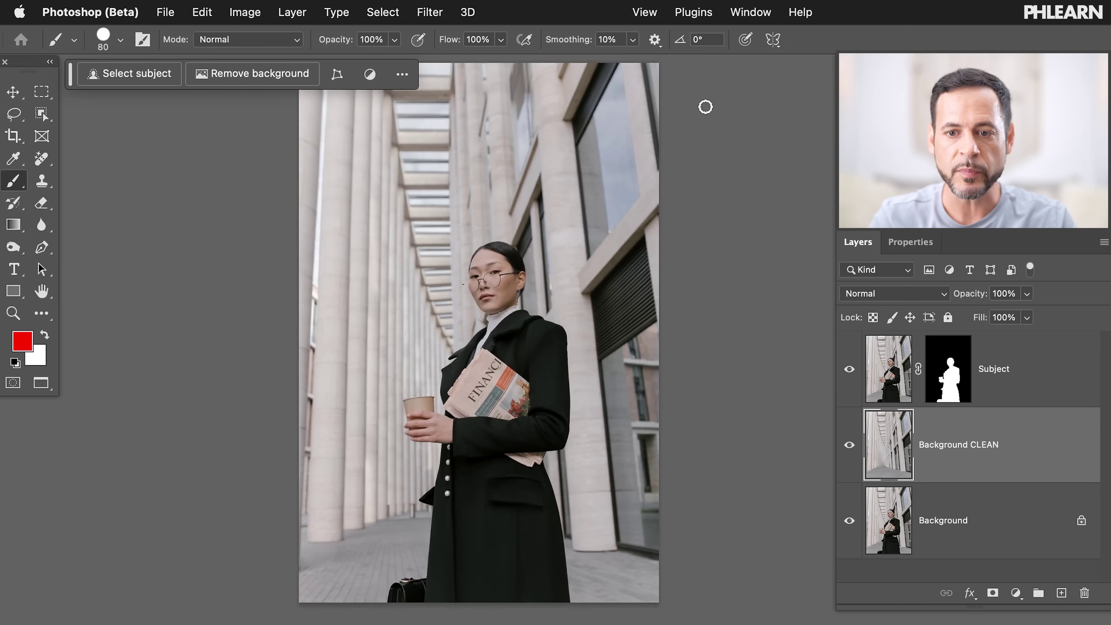
click(643, 11)
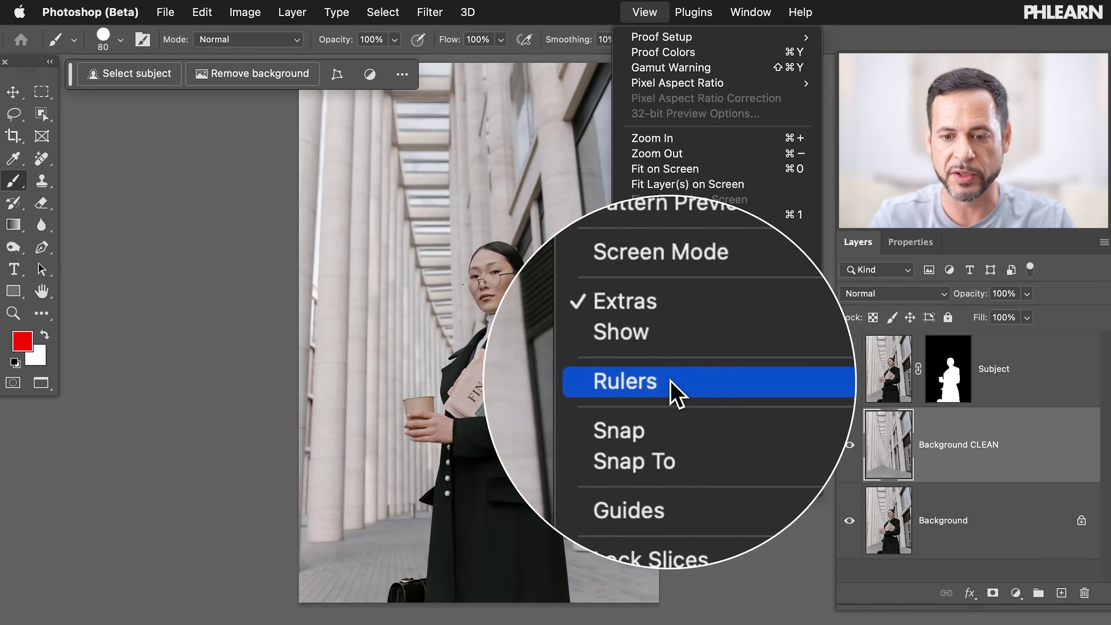
click(670, 386)
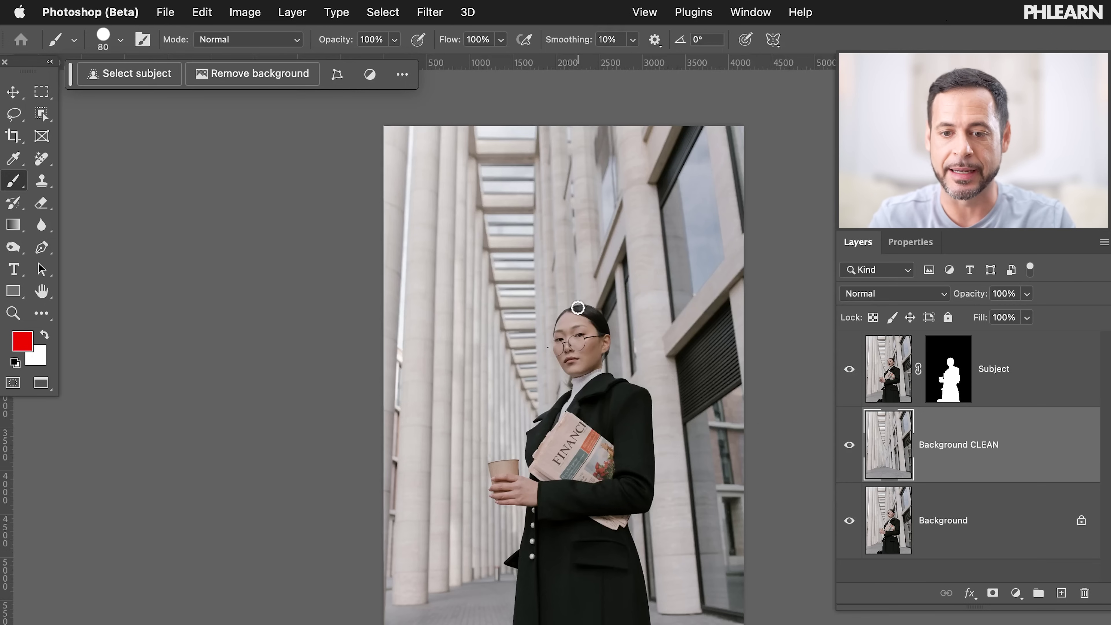
scroll(578, 308, up, 5)
scroll(578, 308, right, 3)
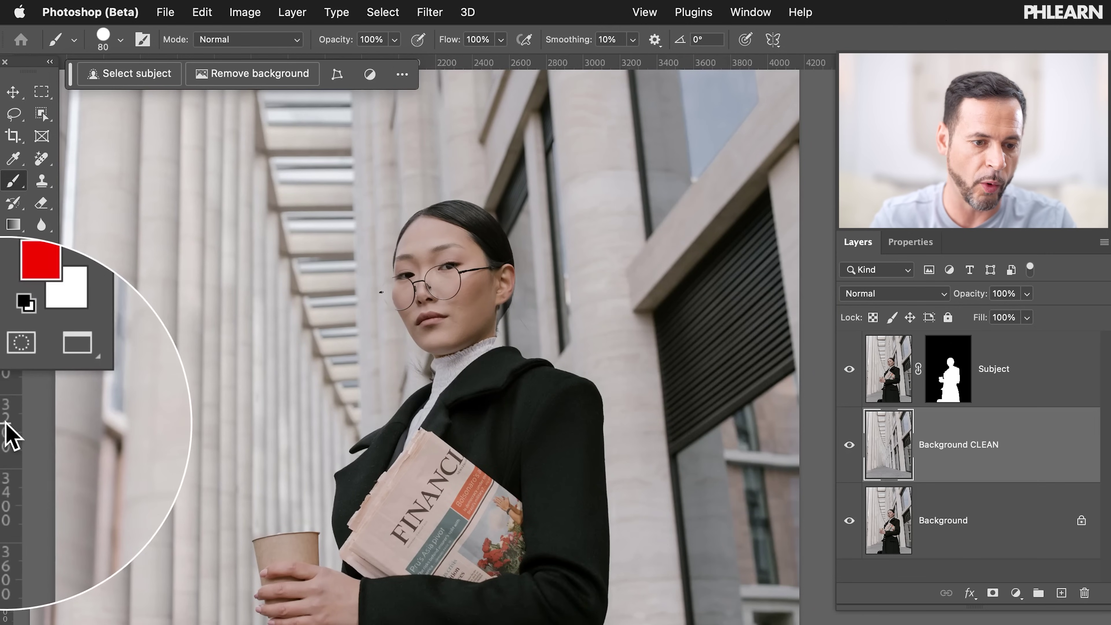
drag(5, 437, 341, 444)
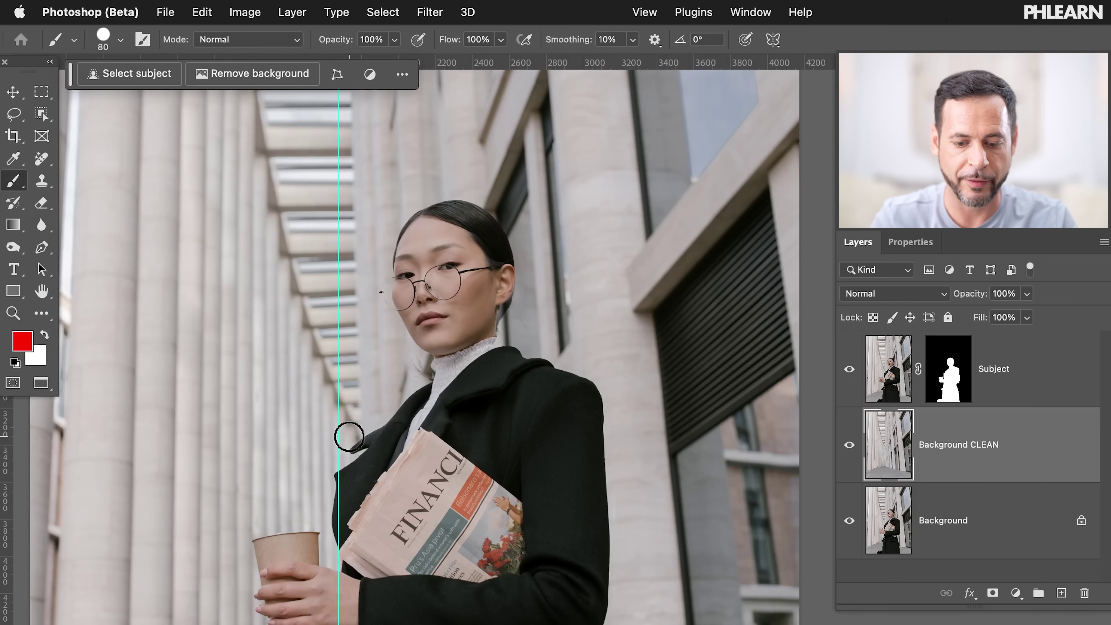
Step: Move the vertical guide to the large column right of the woman and add a second vertical guide along the leftmost column
key(v)
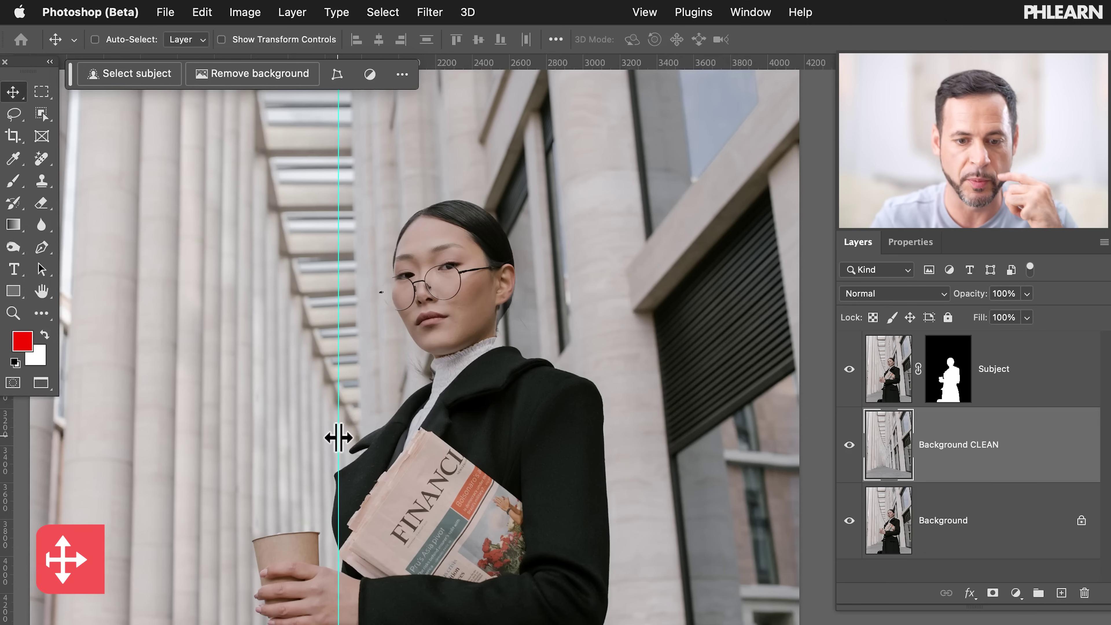
drag(339, 437, 641, 438)
drag(7, 455, 137, 451)
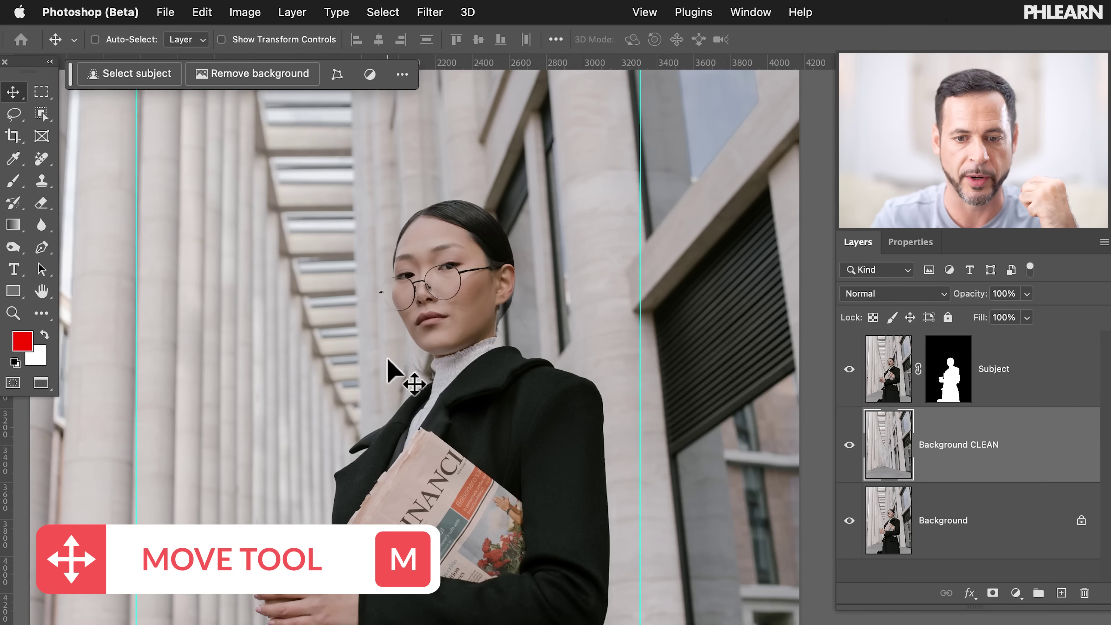
Step: Shift the right vertical guide slightly outward, near the base of the large column, to compare the column's lean against it
key(super+minus)
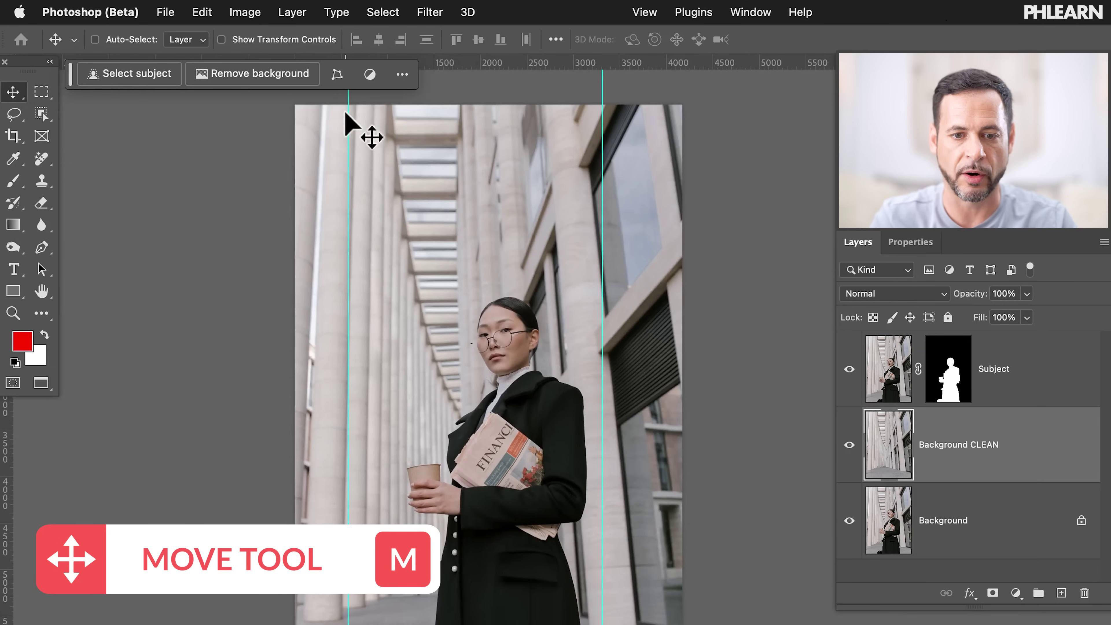
drag(638, 62, 656, 323)
key(super+z)
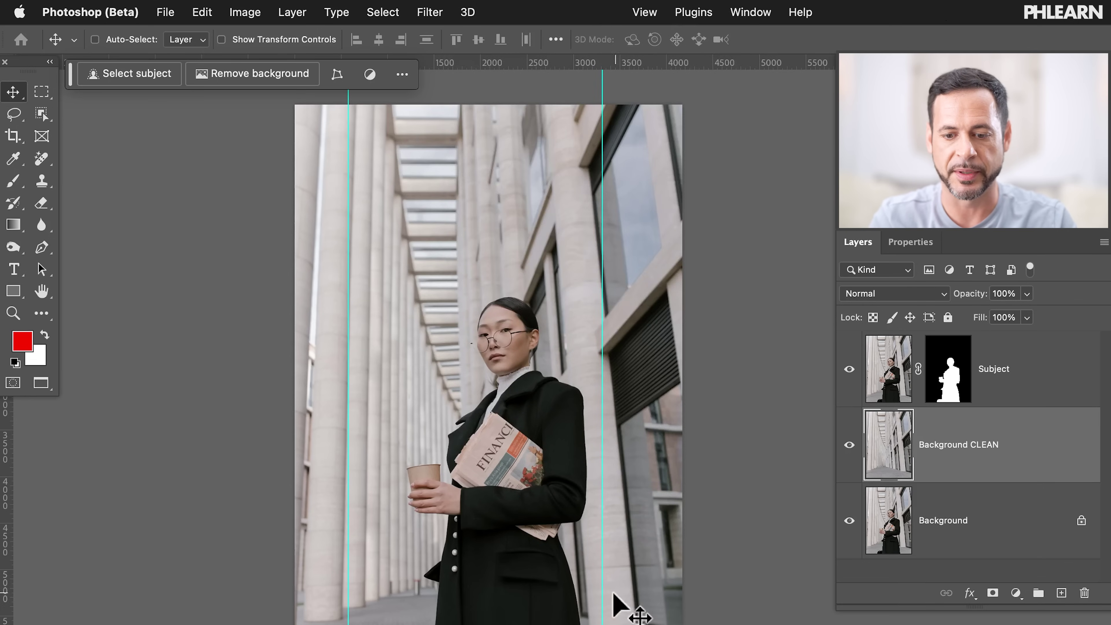
drag(602, 615, 615, 608)
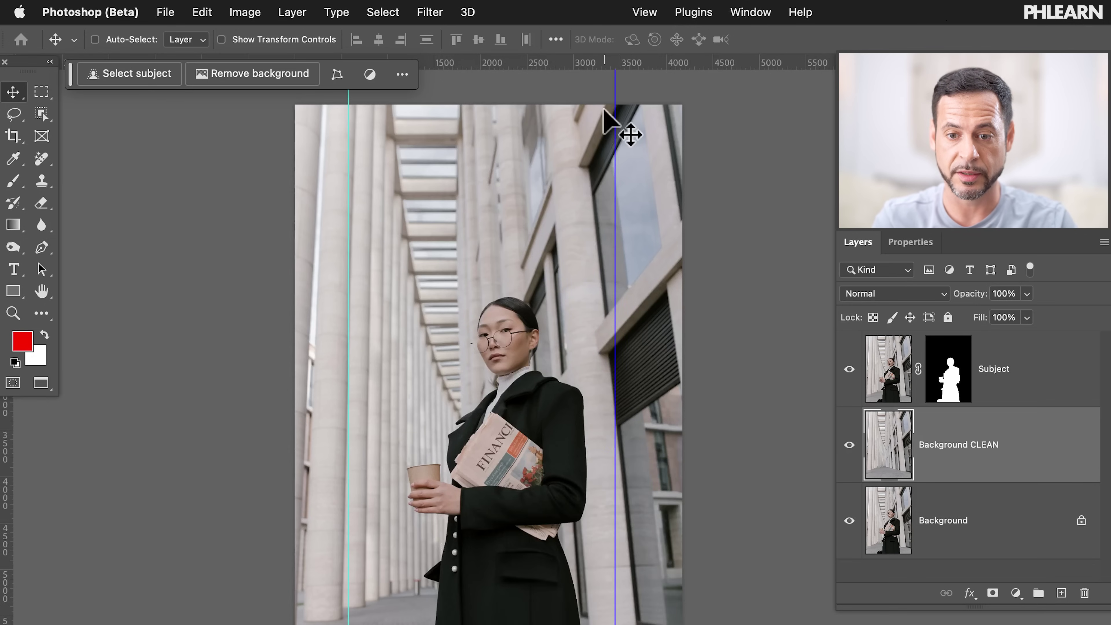
scroll(607, 206, down, 3)
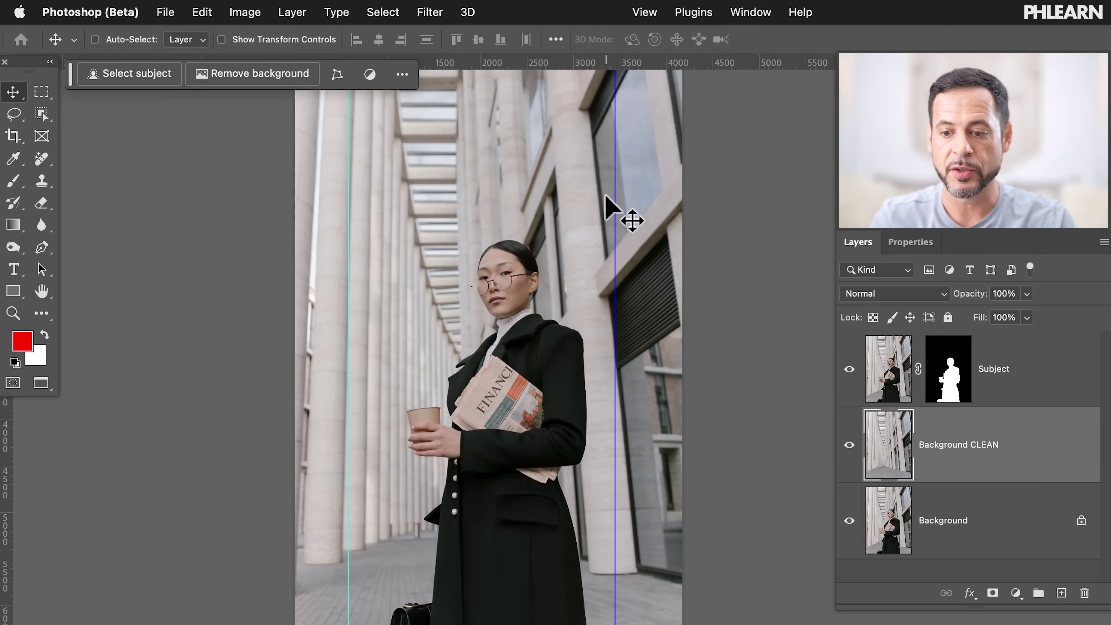
scroll(630, 309, down, 1)
scroll(630, 308, down, 3)
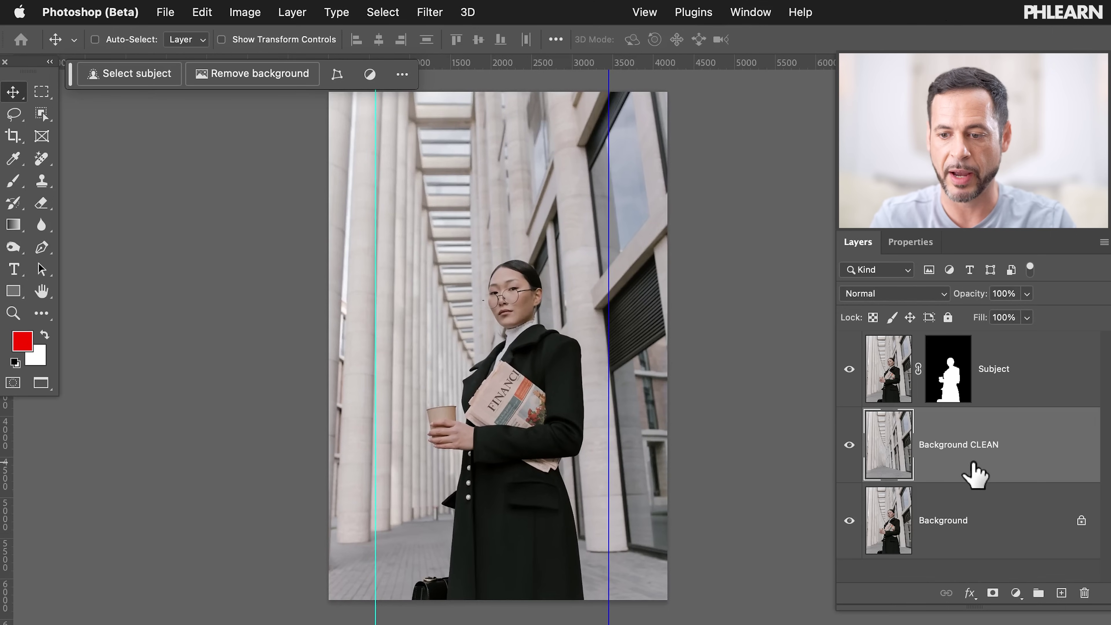
Step: Free Transform the Background CLEAN layer and skew its top-right corner outward, to about 117% width, to straighten the right-hand column
key(super+t)
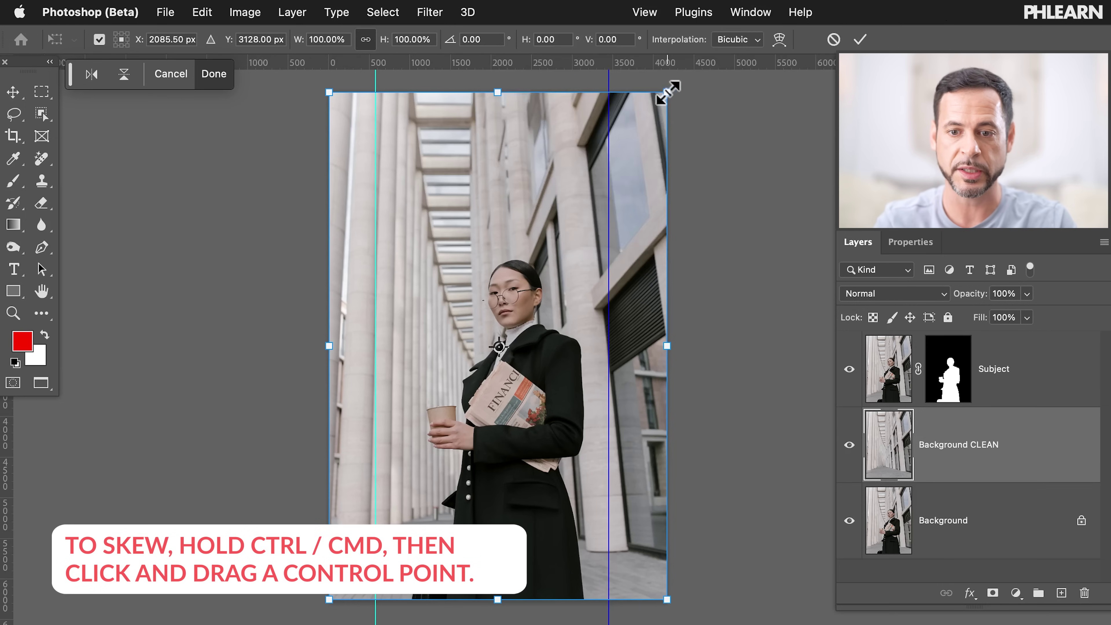
drag(668, 93, 688, 111)
key(Escape)
key(ctrl+t)
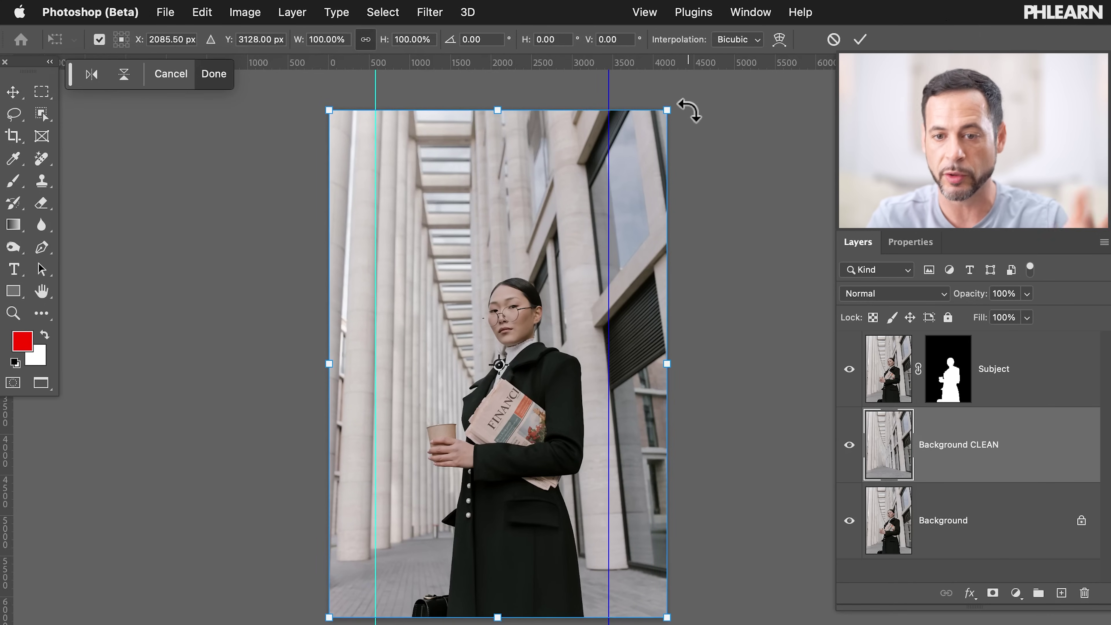
drag(667, 112, 725, 109)
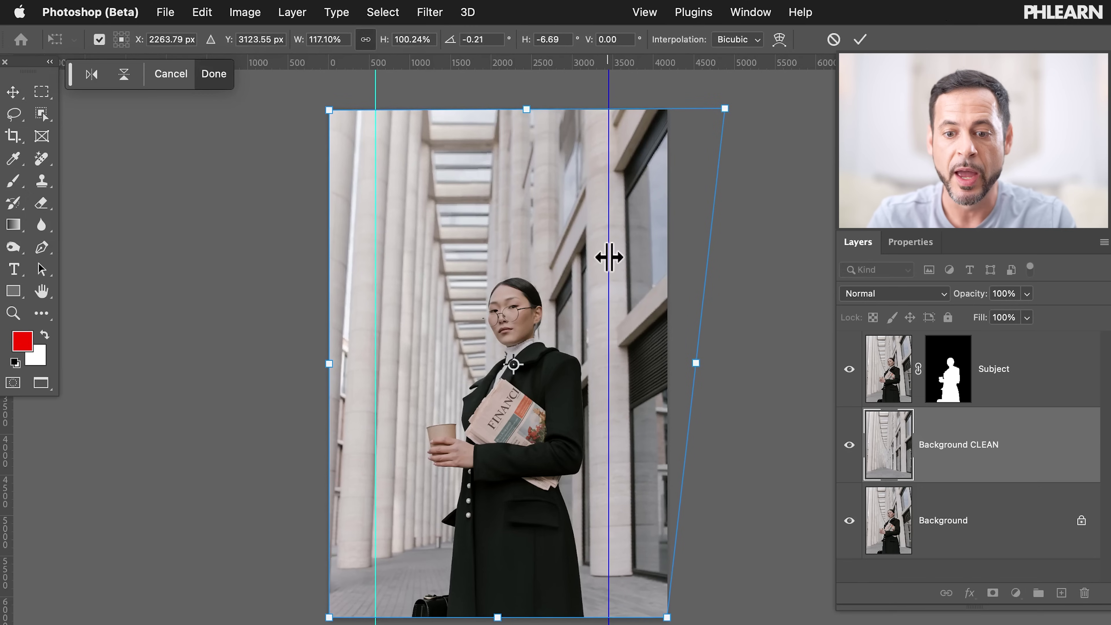
Step: Align the right guide with the column's edge and refine the top-right corner skew to about 121% width
drag(608, 257, 625, 261)
drag(727, 111, 737, 110)
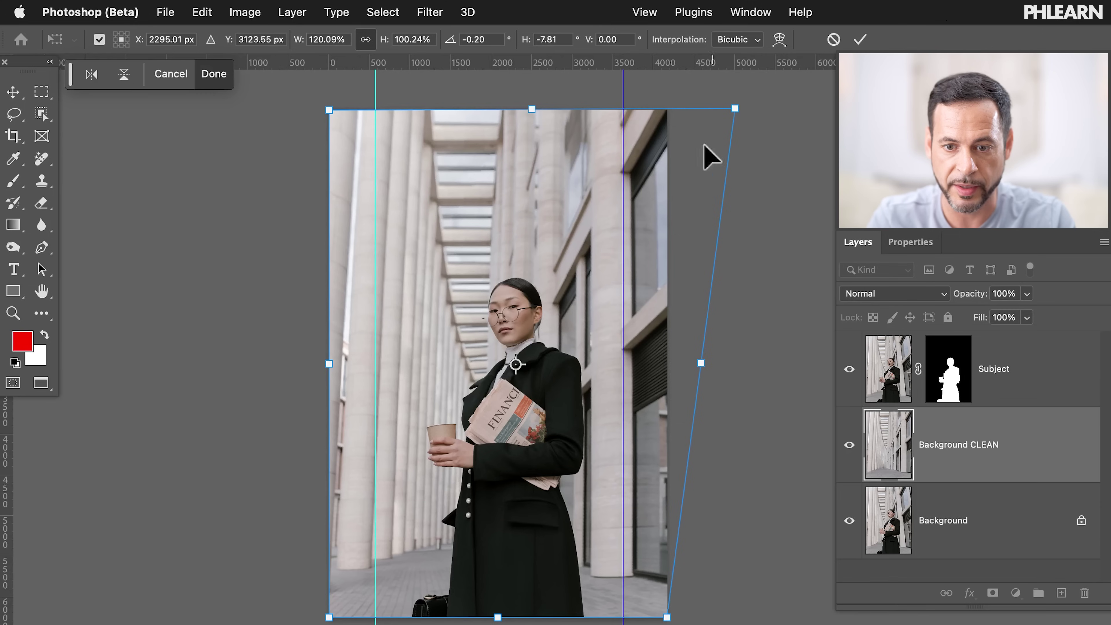
drag(622, 177, 632, 177)
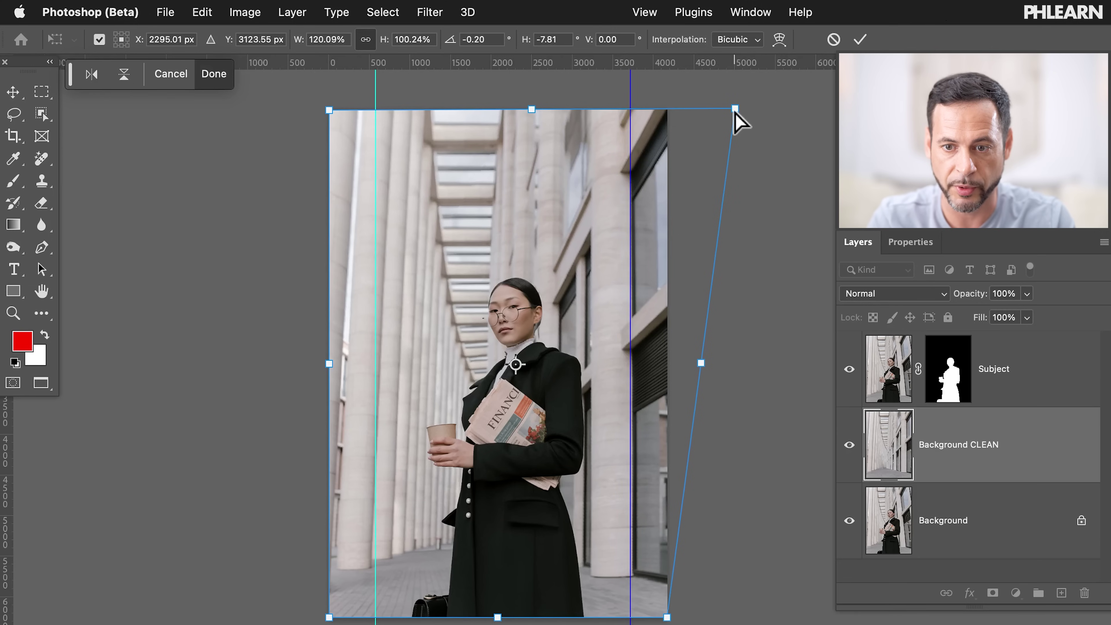
drag(738, 110, 740, 114)
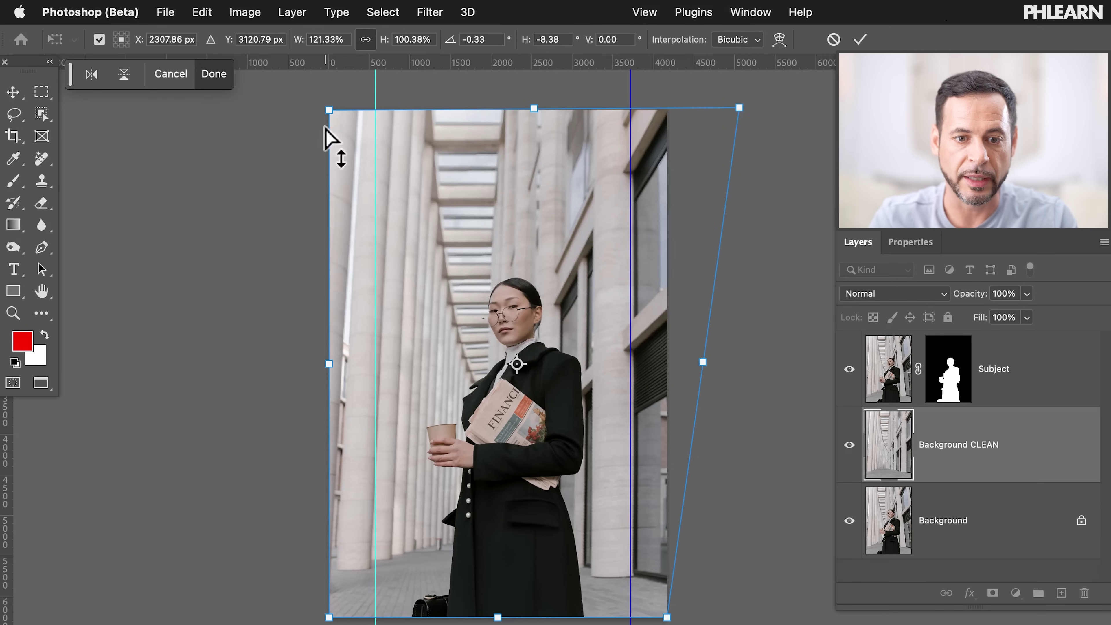
Step: Skew the layer's top-left corner outward to about 130% width, aligning the left guide with the straightened column's edge
drag(328, 110, 294, 105)
drag(375, 195, 367, 195)
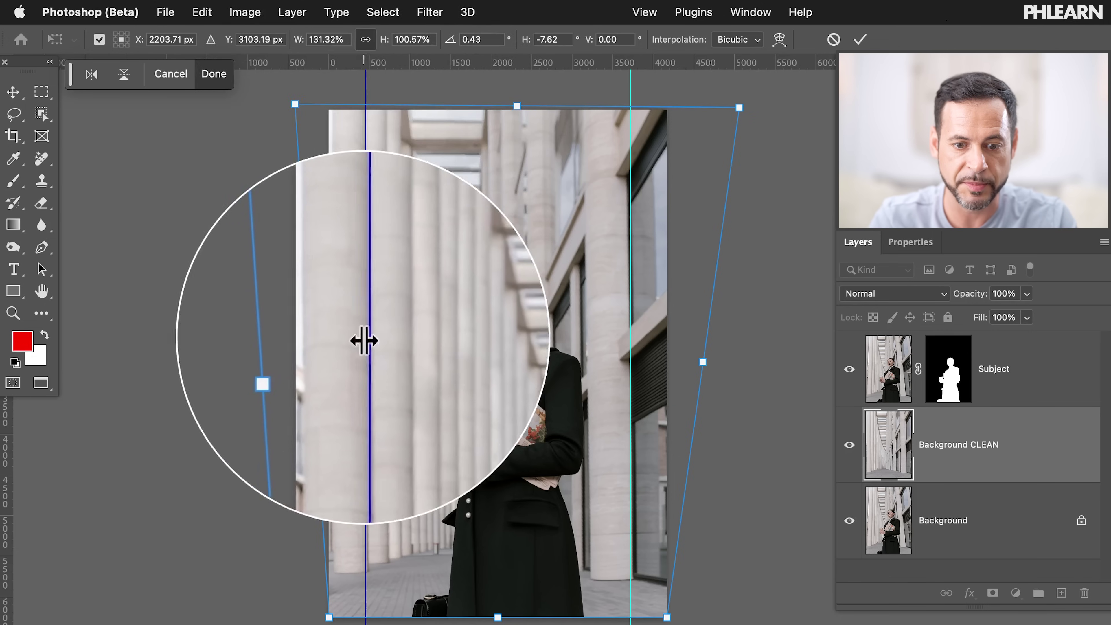
drag(296, 105, 301, 107)
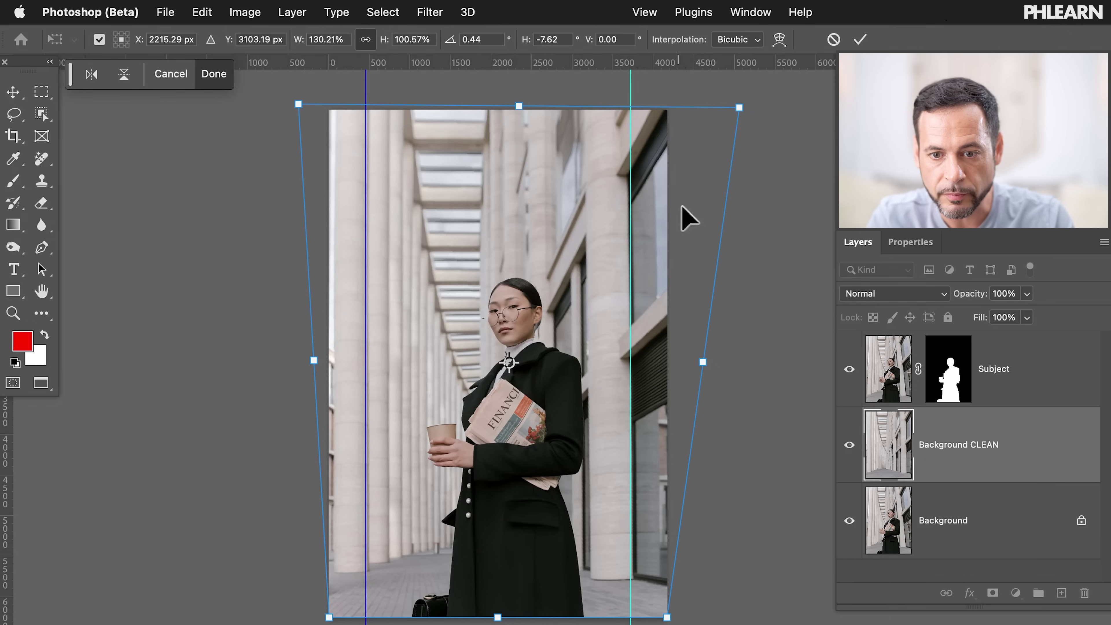
Step: Refine the top-right corner skew of the Background CLEAN layer to about 132% width and apply the transform
drag(735, 111, 747, 107)
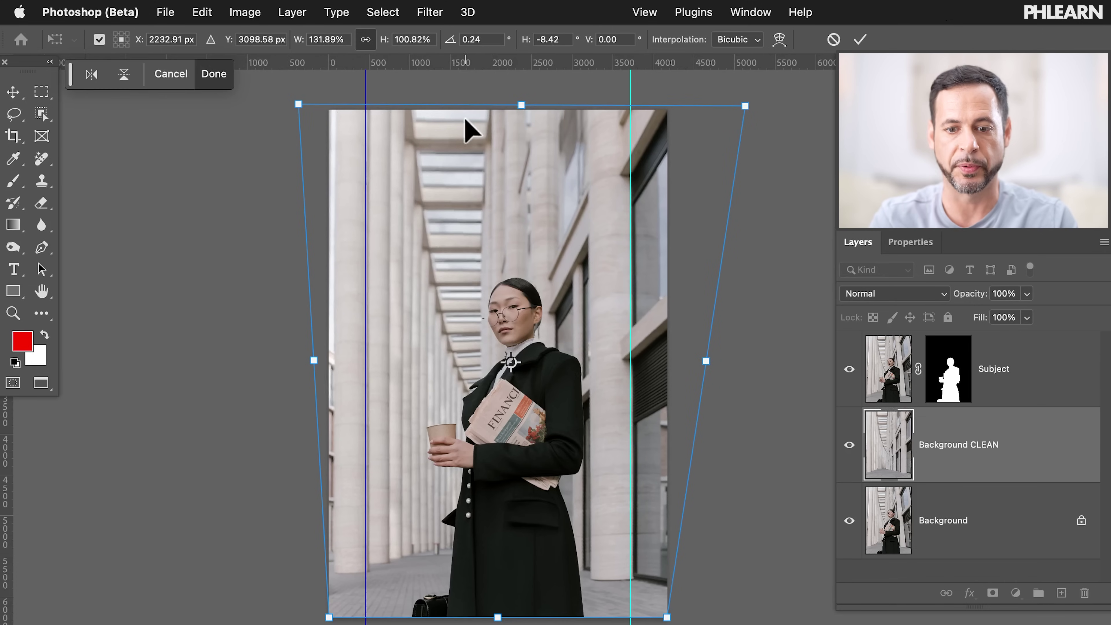
click(861, 39)
key(super)
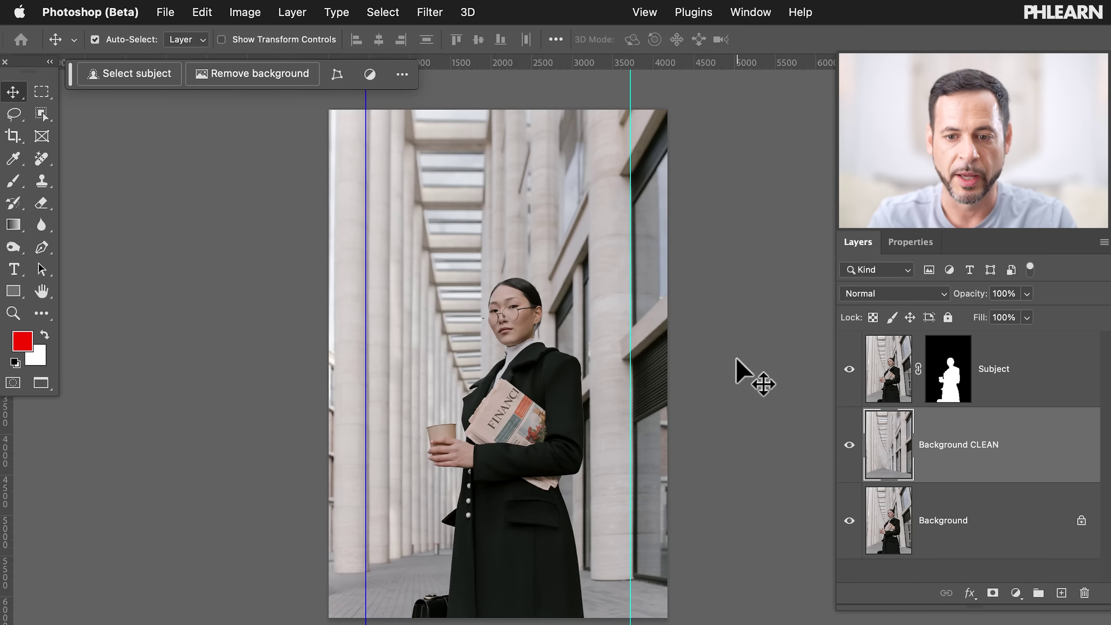
Step: Remove both vertical guides from the canvas
drag(633, 288, 11, 432)
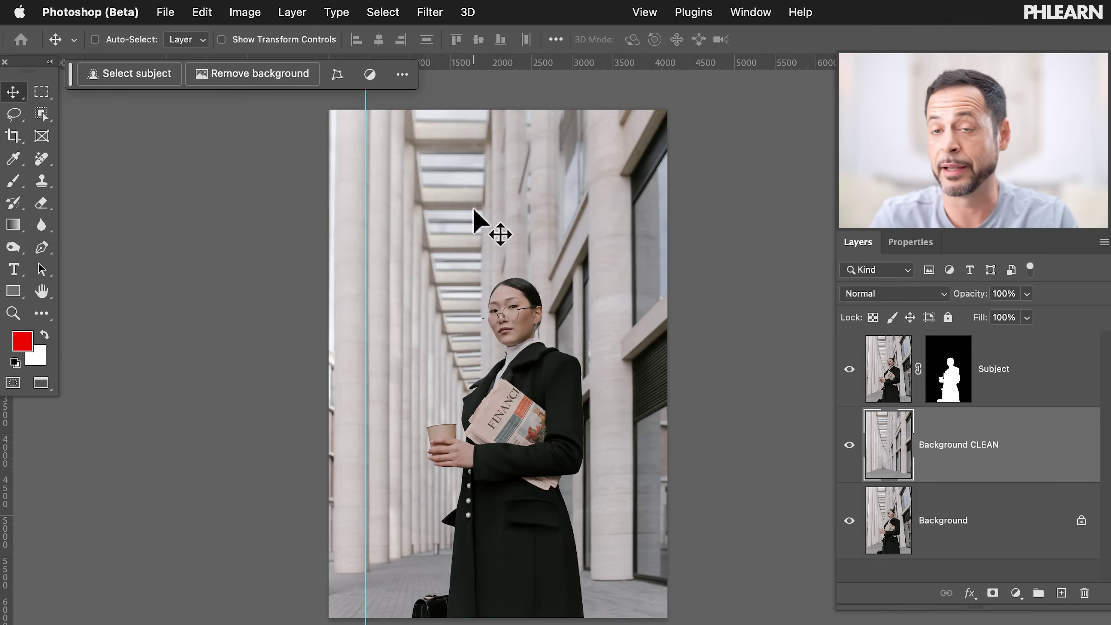
click(648, 13)
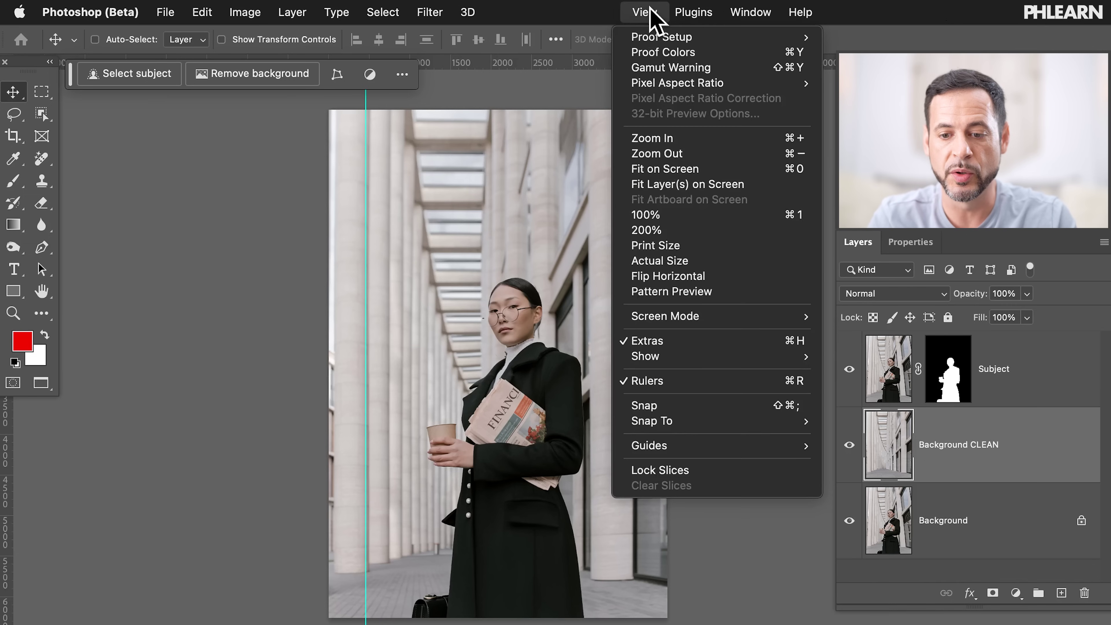
mouse_move(677, 447)
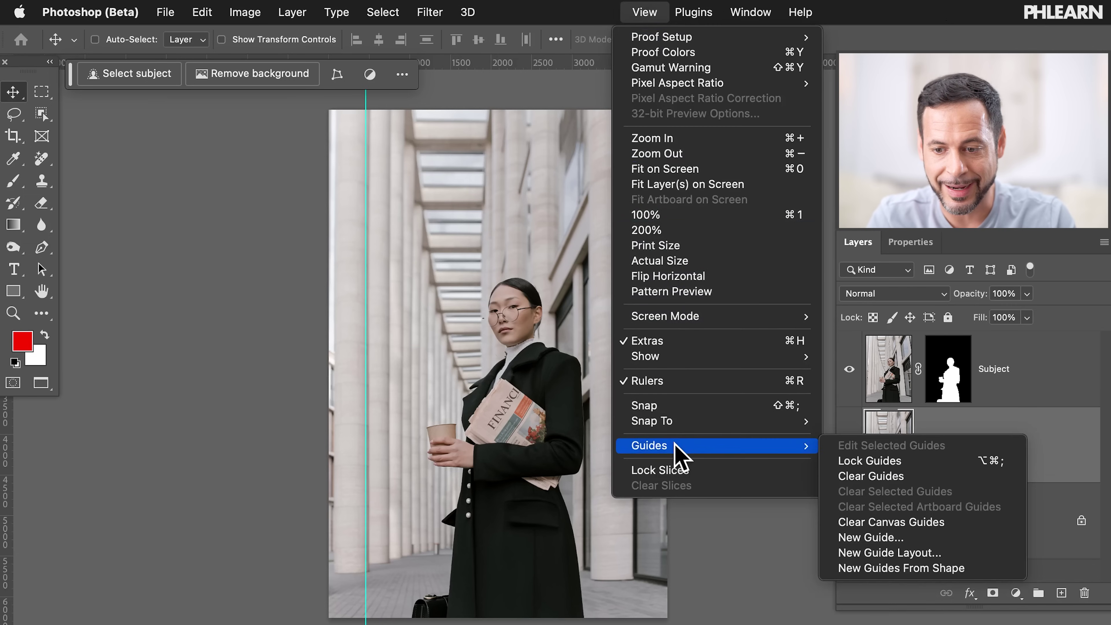
click(870, 482)
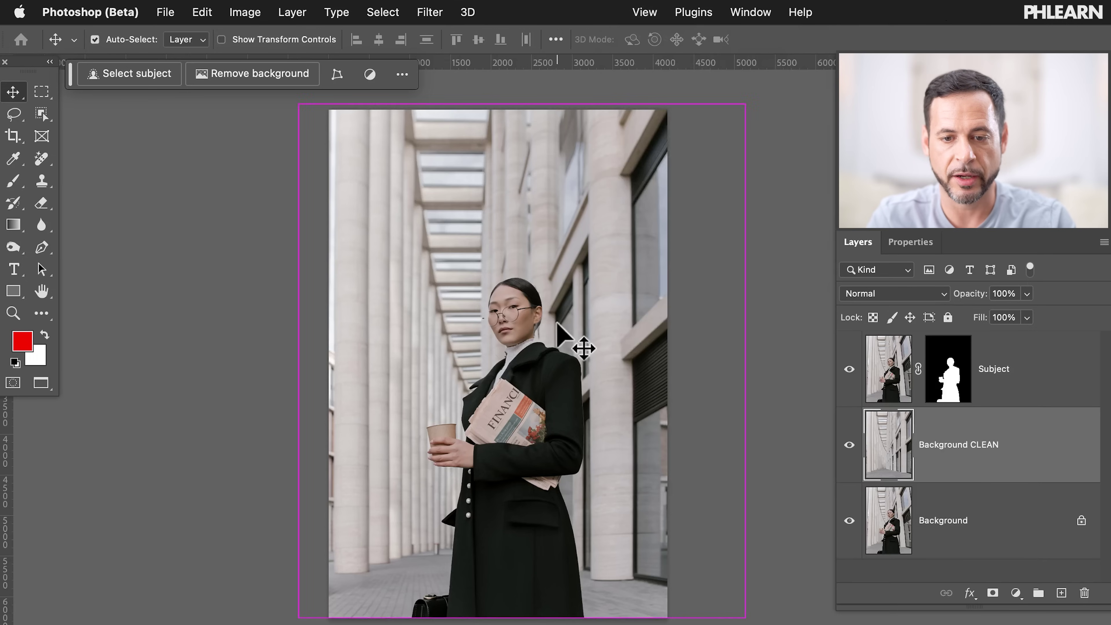
Step: Compare the corrected building with the original by toggling the visibility of the Subject and Background CLEAN layers
scroll(578, 346, left, 2)
scroll(578, 346, up, 1)
scroll(627, 407, up, 3)
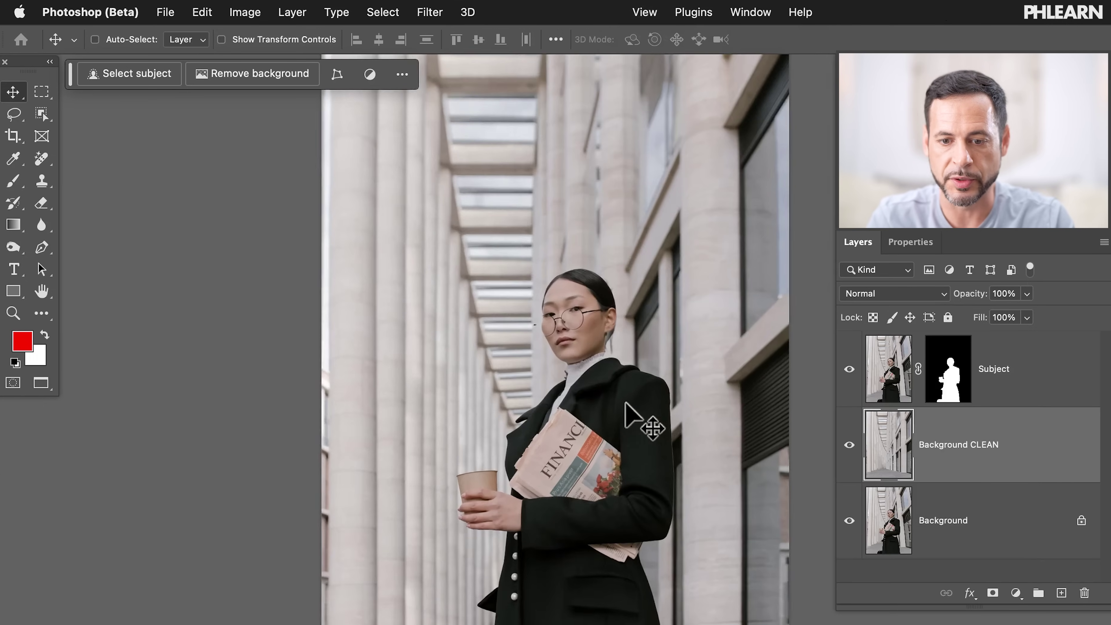
scroll(618, 314, down, 3)
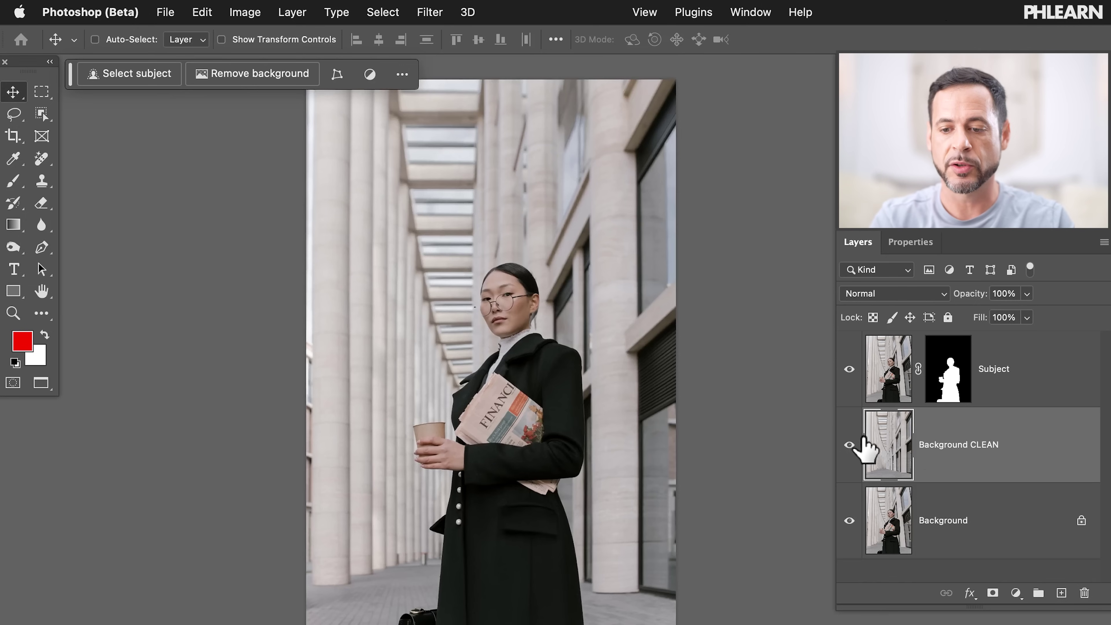
drag(849, 444, 851, 389)
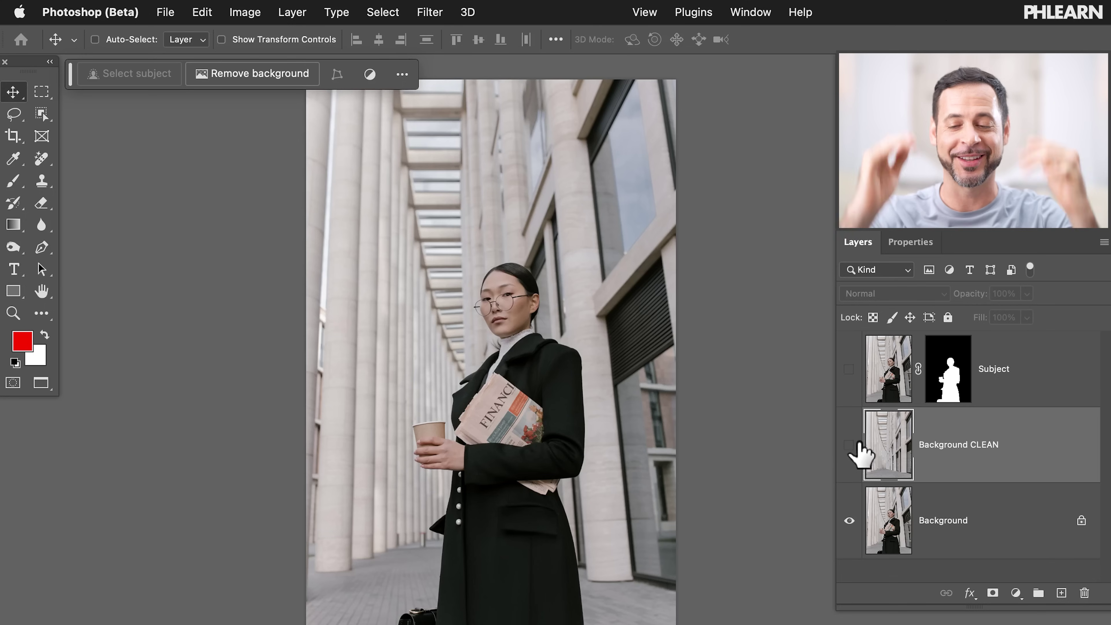
click(851, 387)
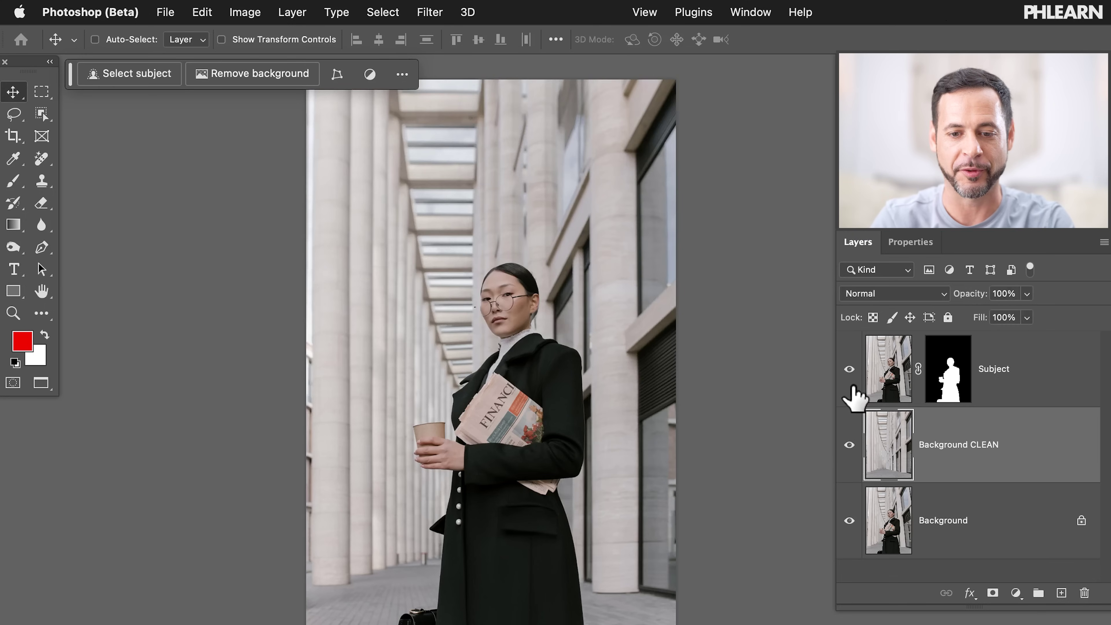
drag(851, 379, 851, 453)
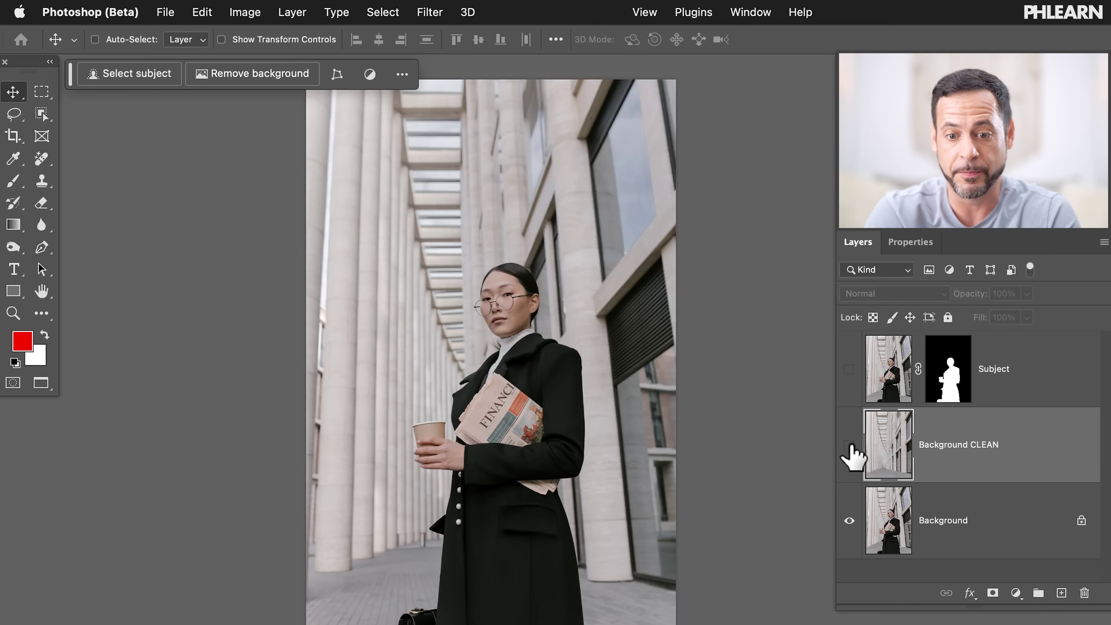
click(850, 376)
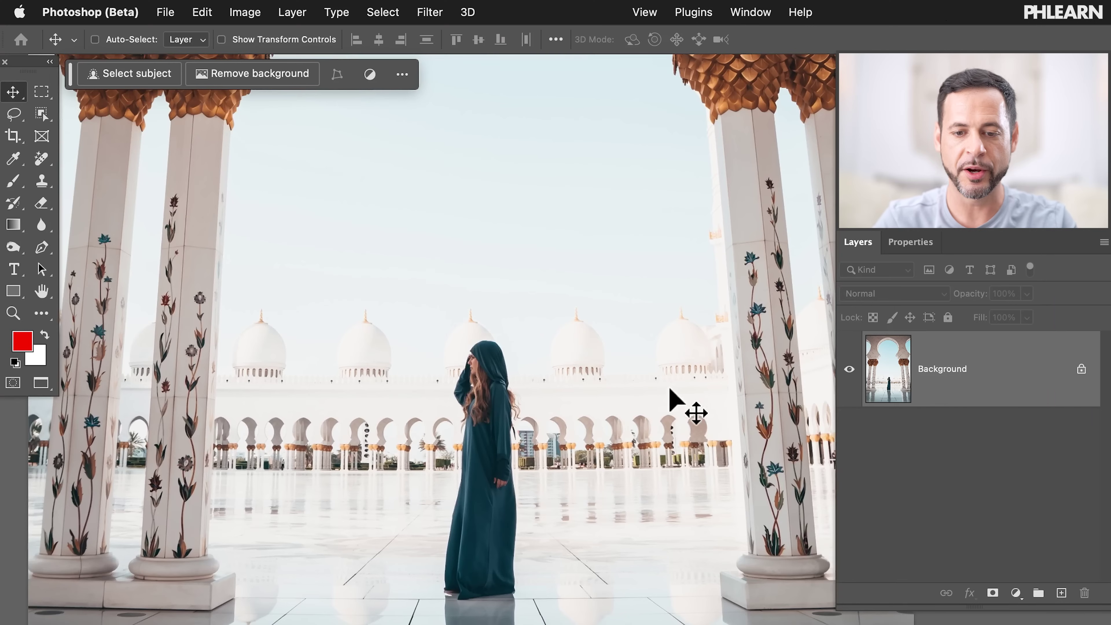
Step: Duplicate the Background layer of the photo showing the woman between the arched columns
key(super+0)
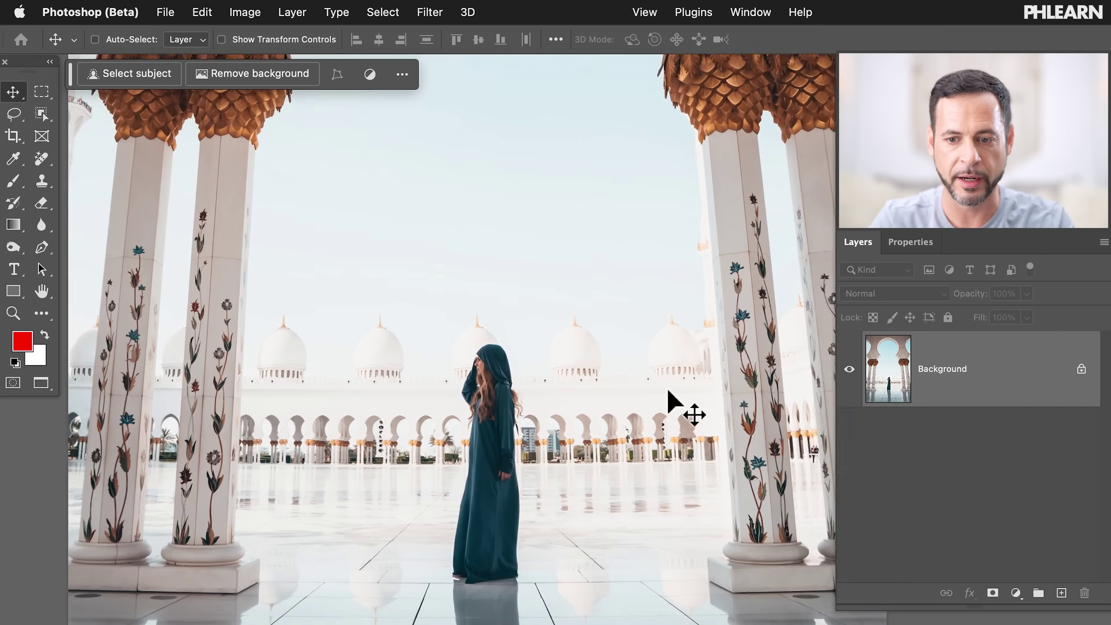
scroll(669, 396, up, 5)
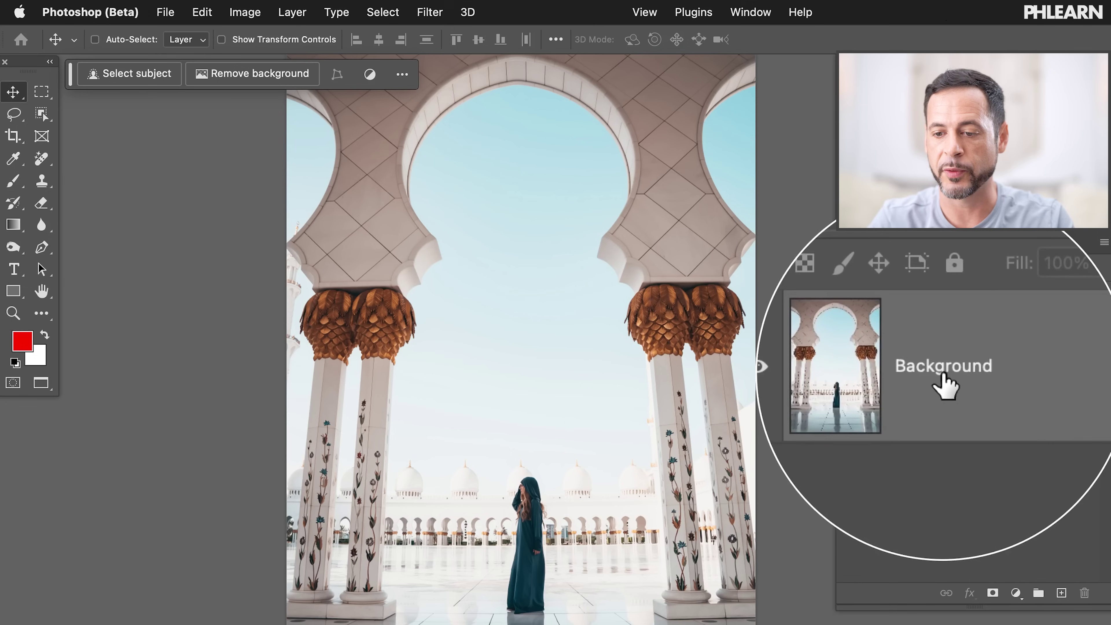
drag(945, 385, 1060, 593)
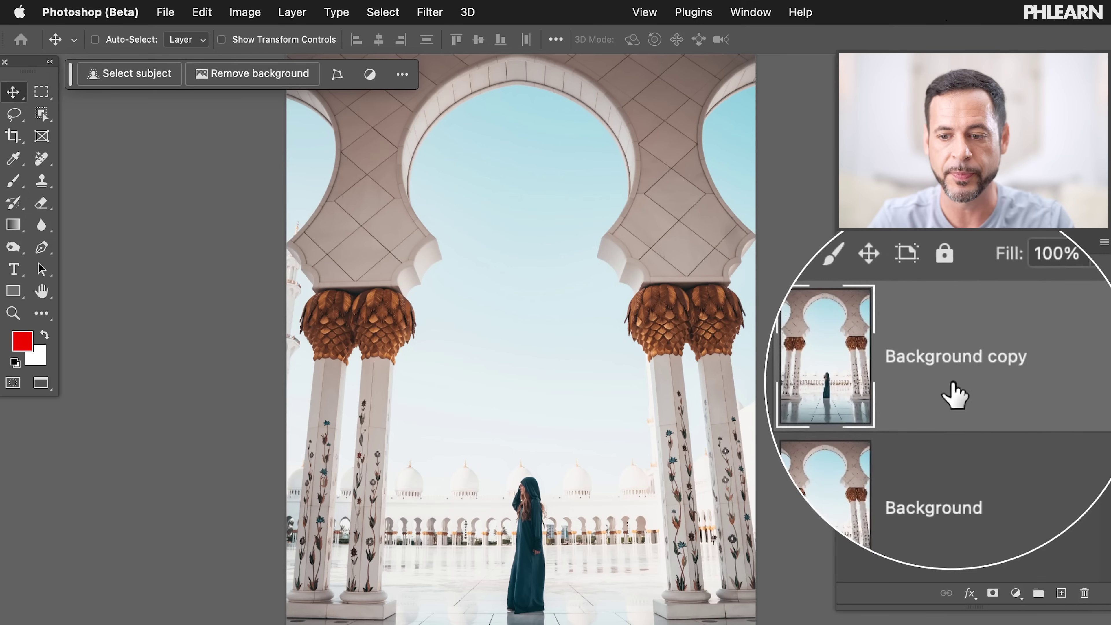
Step: Mask the duplicate layer with a Select Subject selection and rename it Subject
click(383, 12)
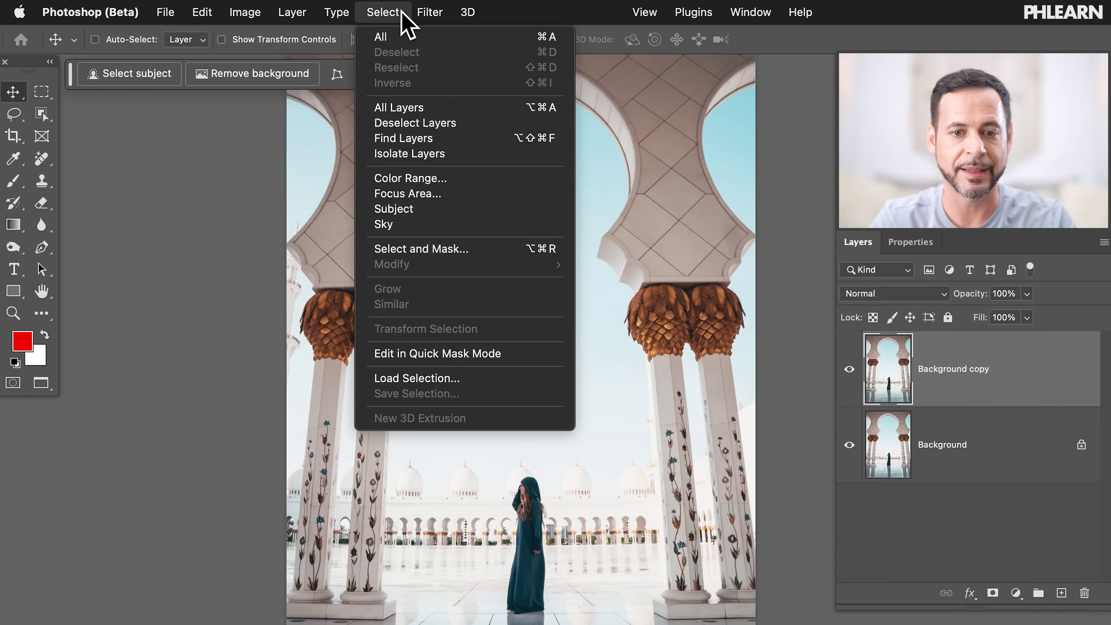
click(407, 214)
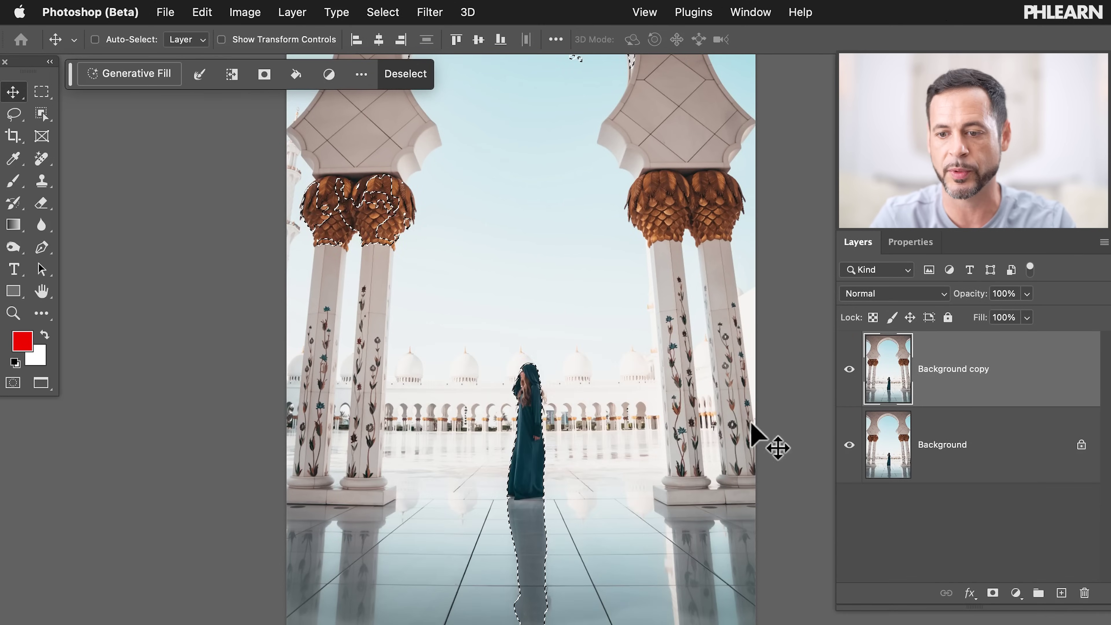
click(992, 593)
double_click(1005, 369)
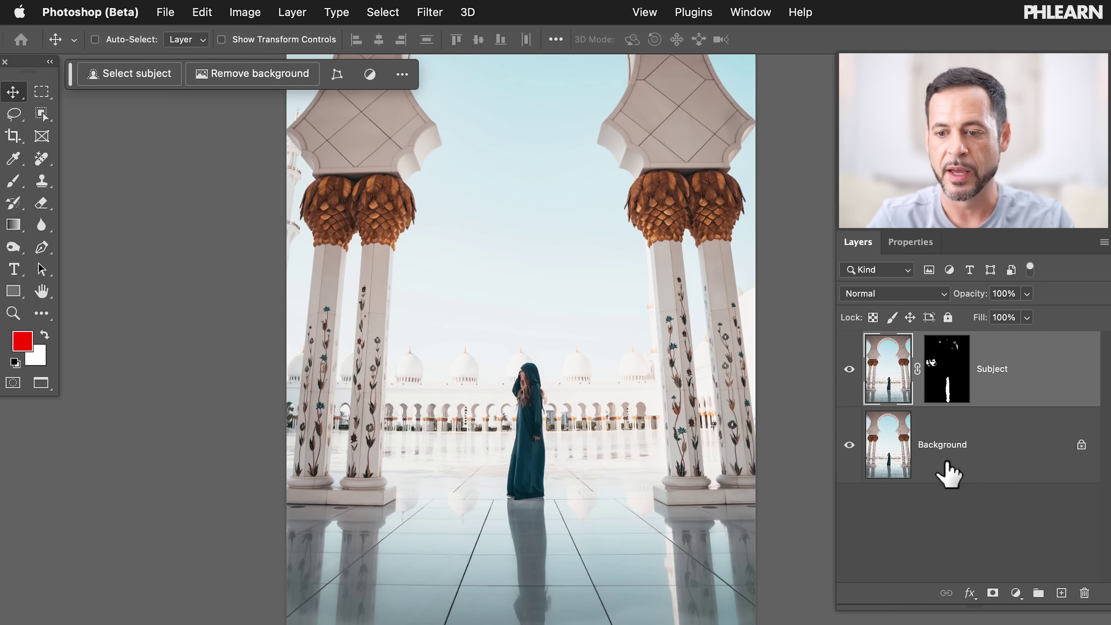
Step: Hide the Background layer and lasso the stray fragments above the woman, with the Subject layer's mask as the target
click(849, 445)
key(super+0)
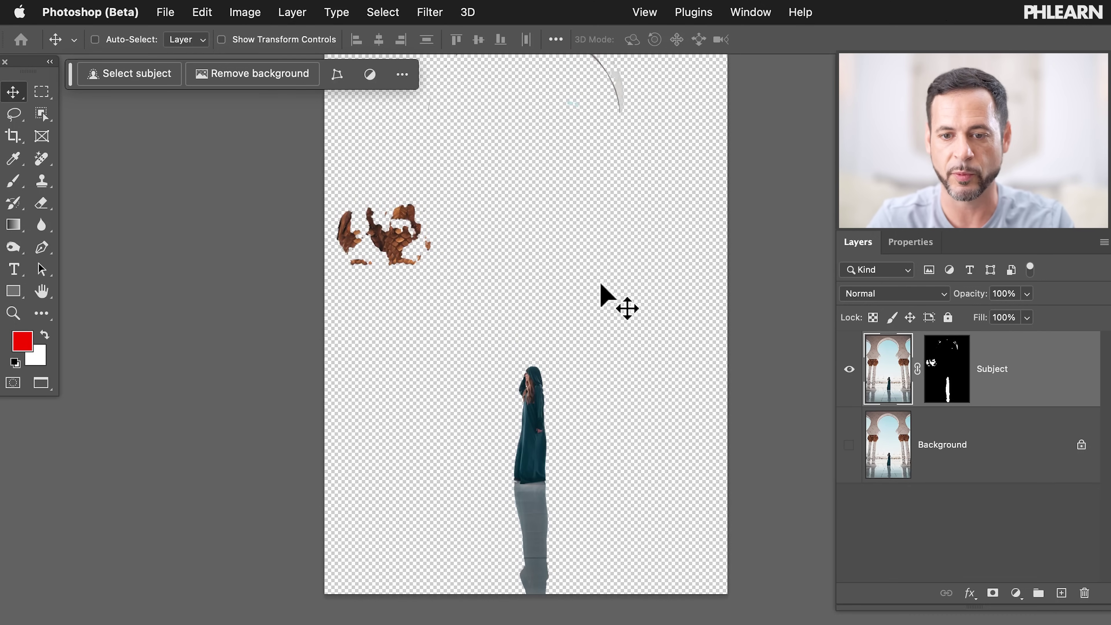
scroll(600, 282, up, 5)
key(l)
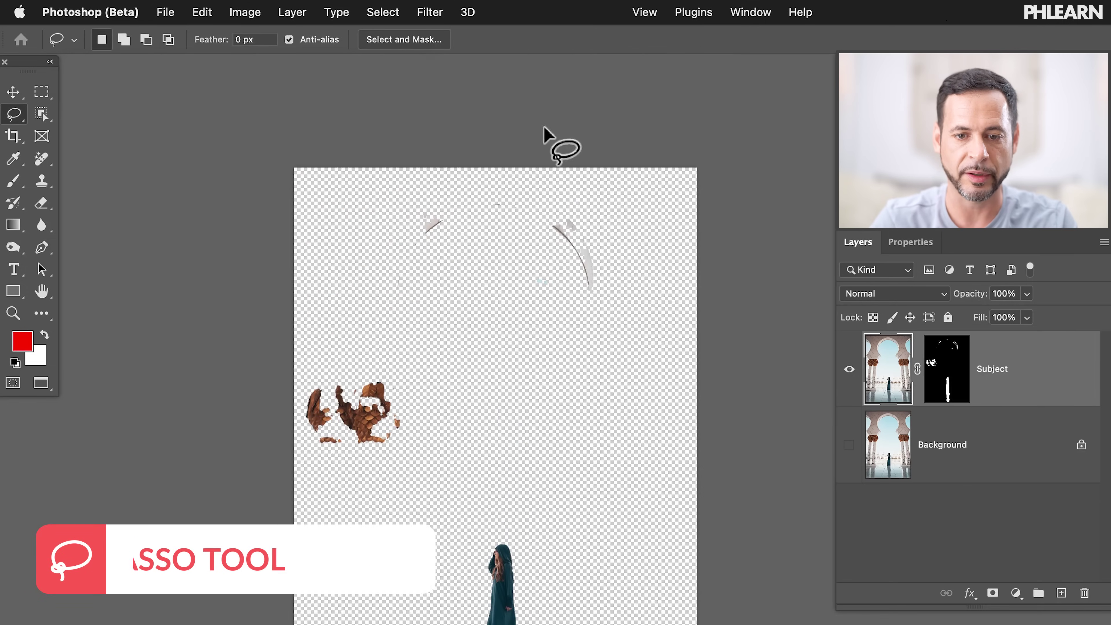
mouse_move(263, 499)
mouse_down()
mouse_move(298, 514)
mouse_move(525, 510)
mouse_move(703, 204)
mouse_move(560, 99)
mouse_up()
click(934, 377)
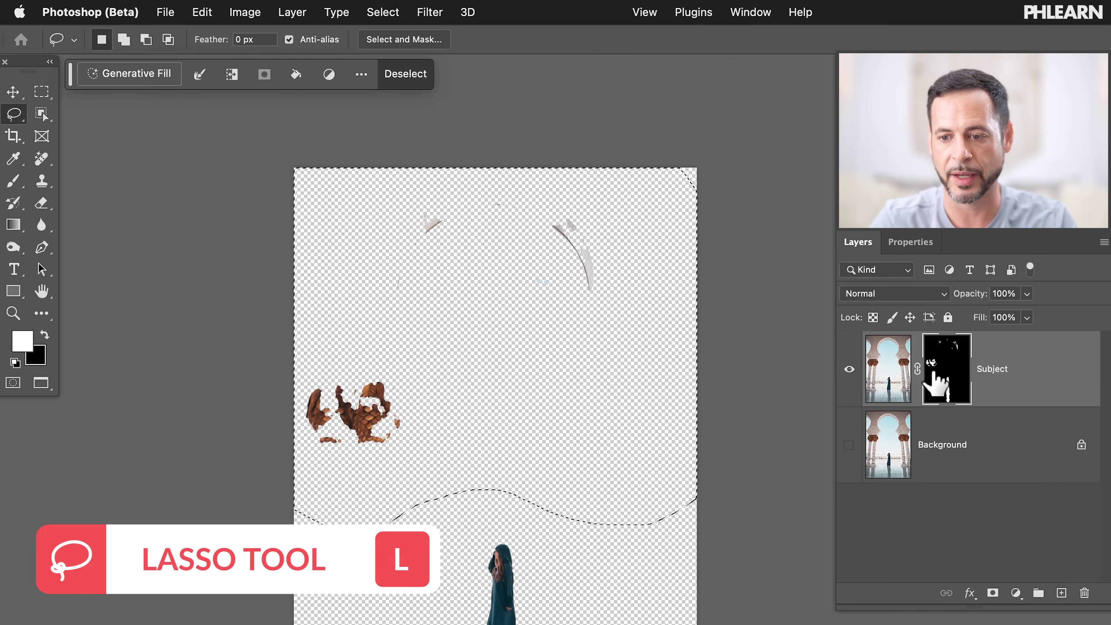
Step: Fill the lassoed area of the Subject mask with black and deselect
click(201, 13)
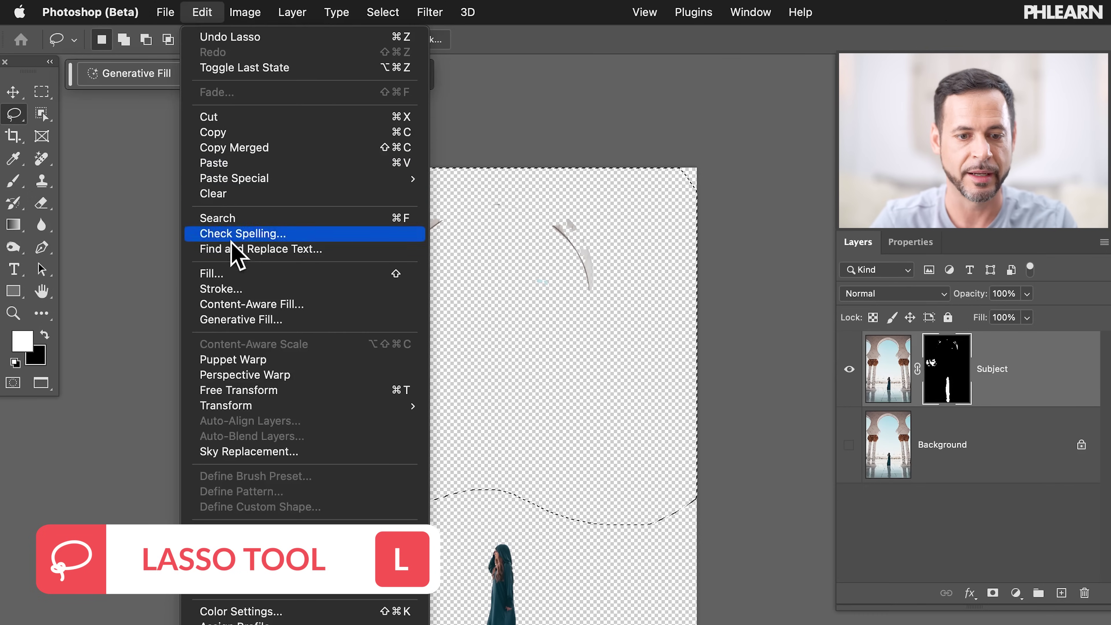
click(234, 273)
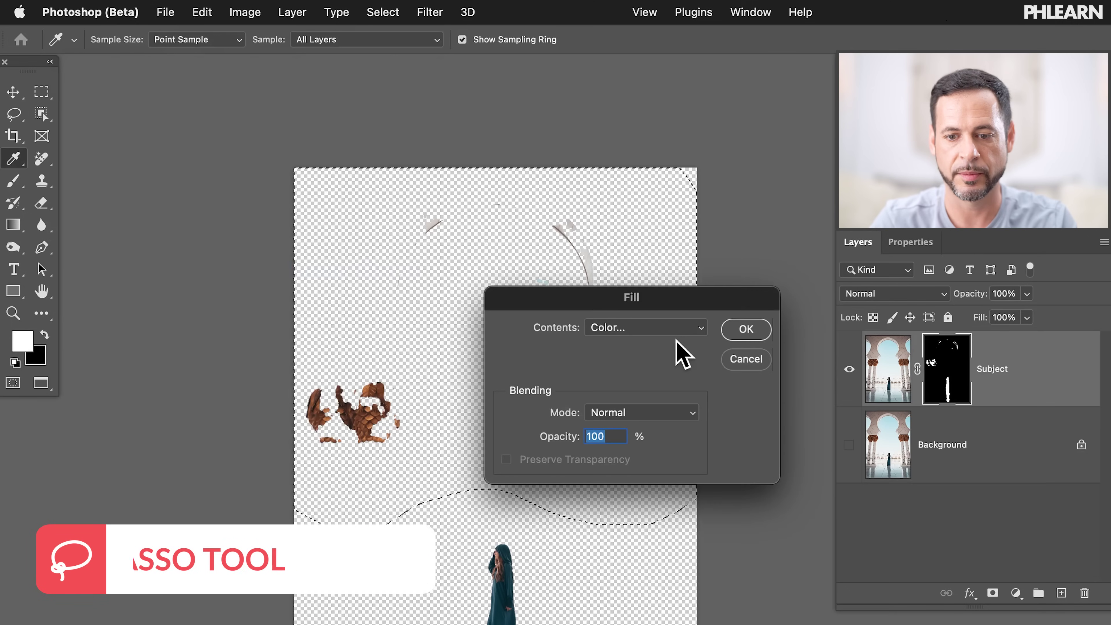
click(678, 328)
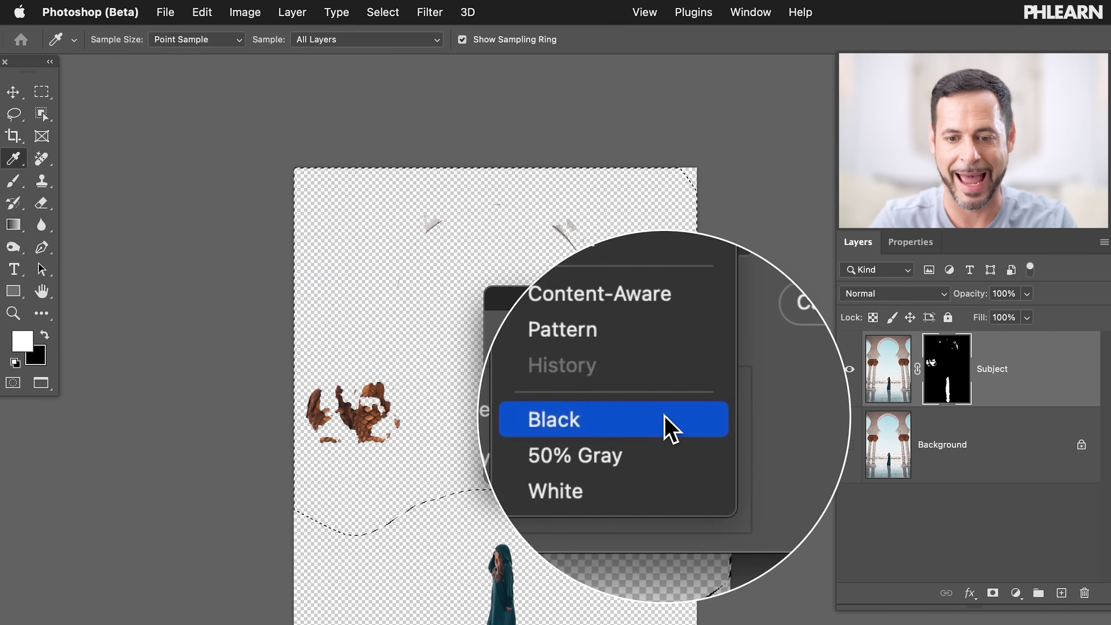
click(664, 415)
key(Return)
key(l)
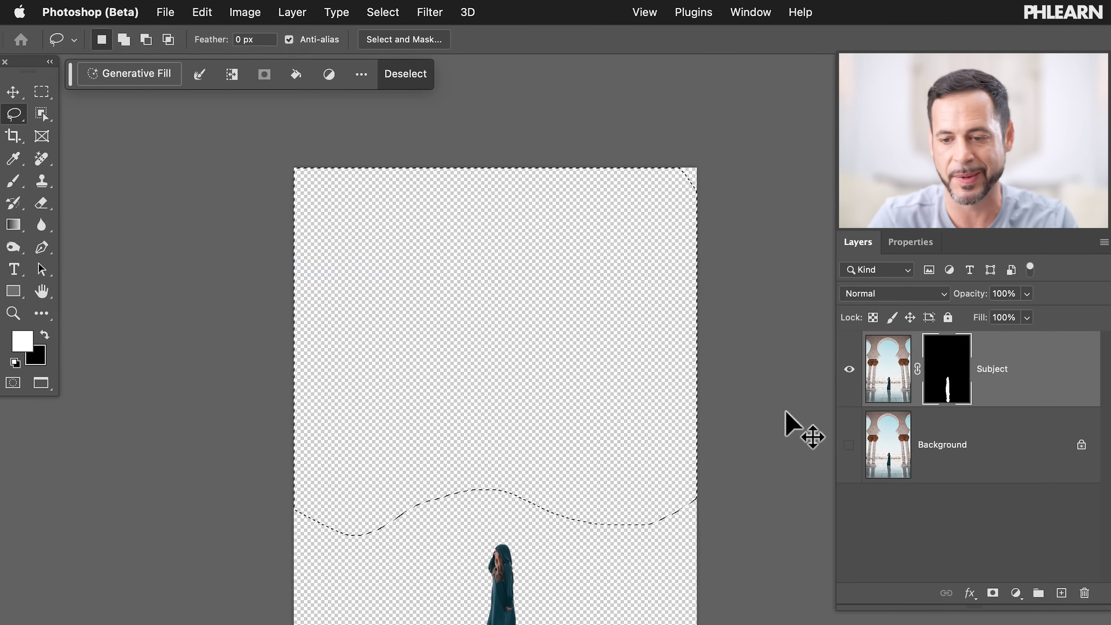
key(ctrl+d)
Step: Show the Background layer again and duplicate it beneath the Subject layer
click(849, 444)
scroll(613, 438, down, 5)
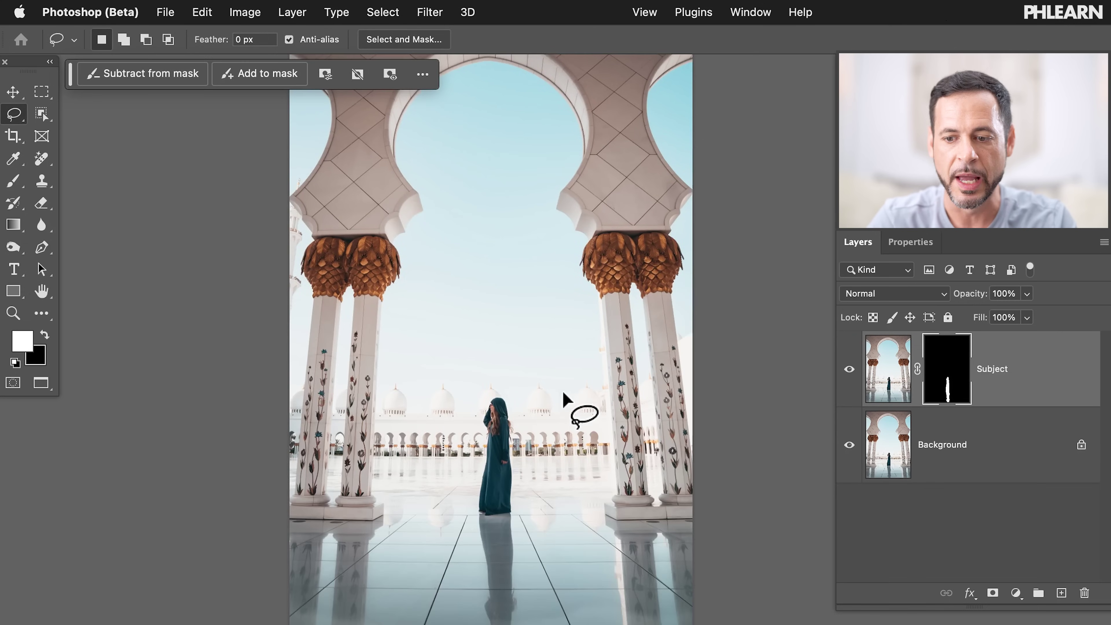
click(954, 466)
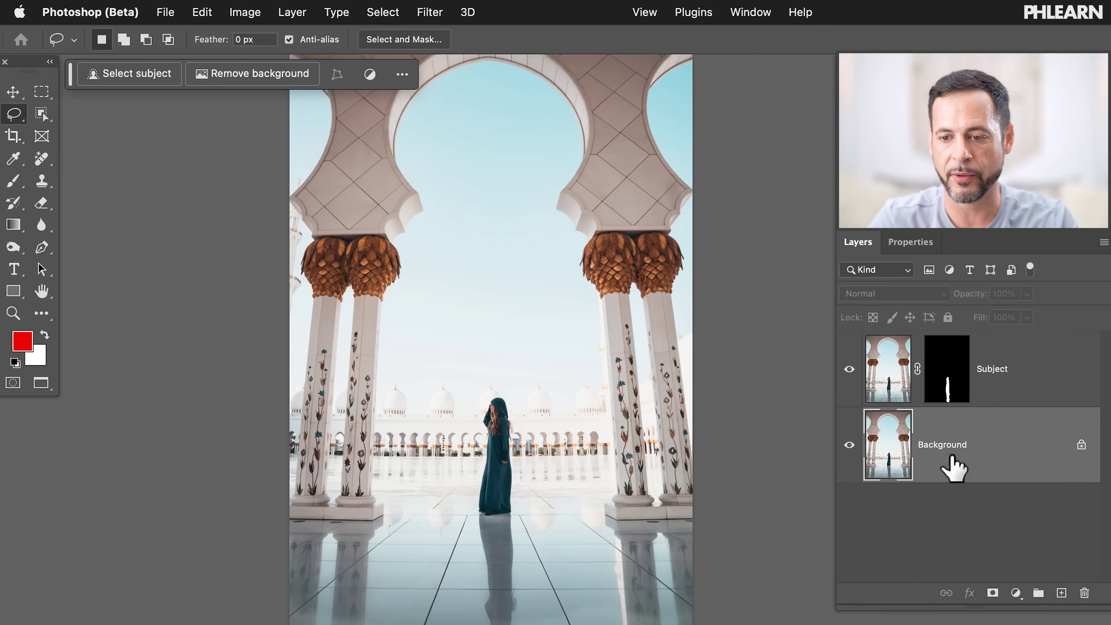
click(990, 383)
click(1002, 458)
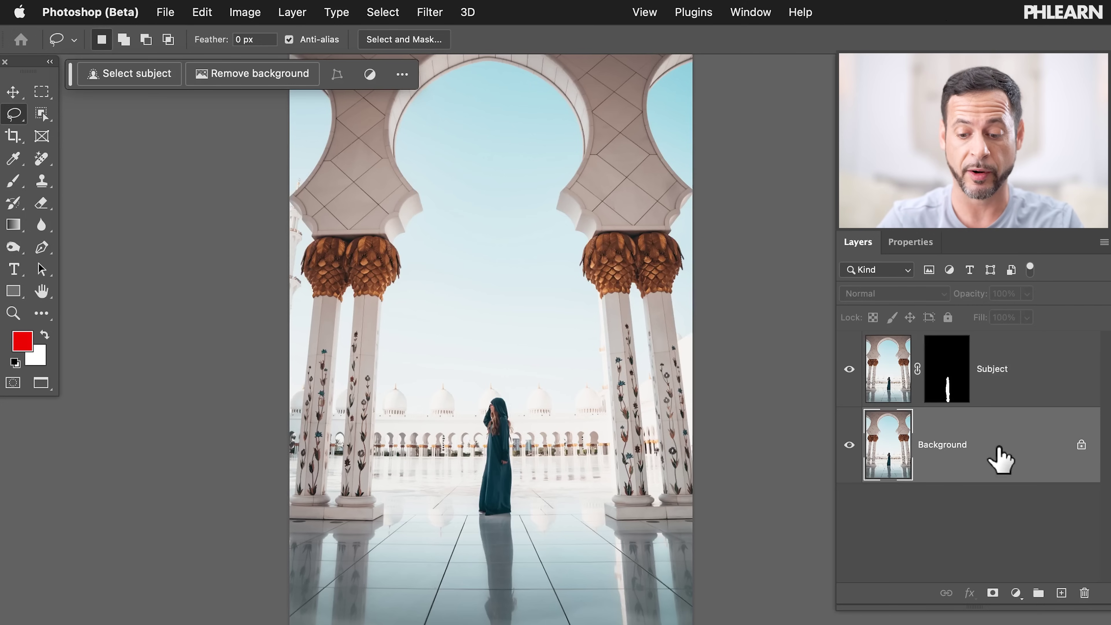
key(super+j)
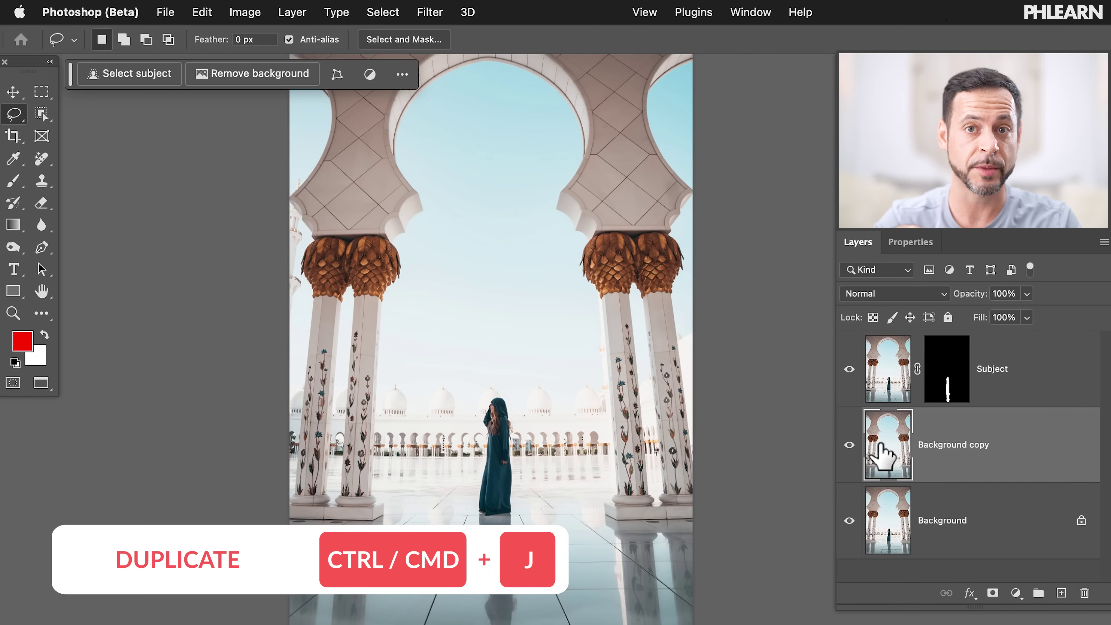
key(super+t)
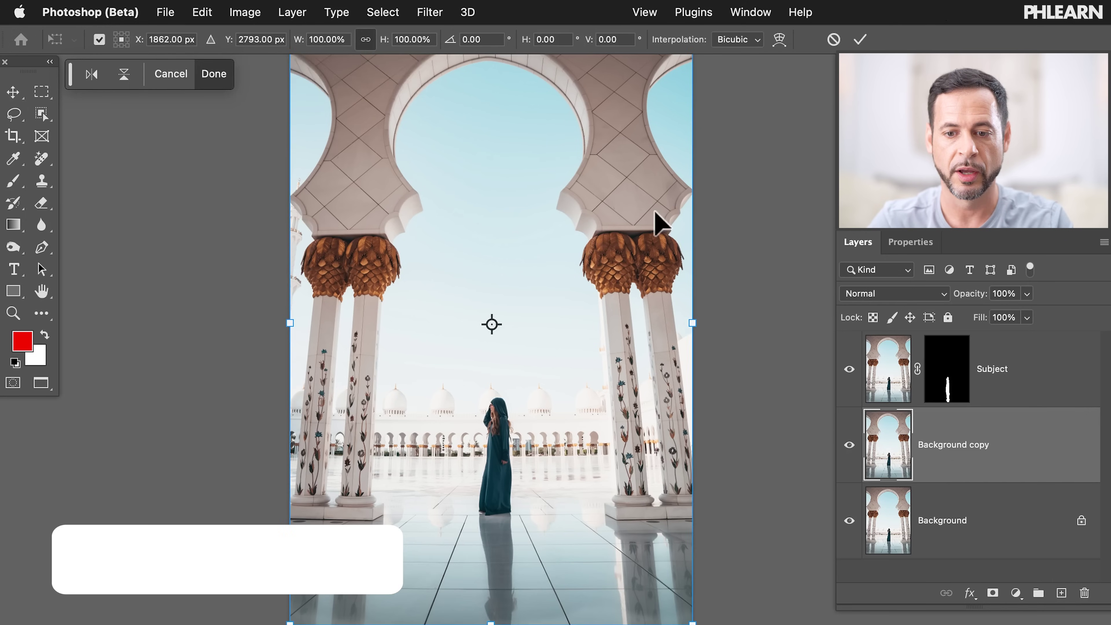
key(super+0)
drag(665, 82, 736, 146)
drag(705, 384, 783, 358)
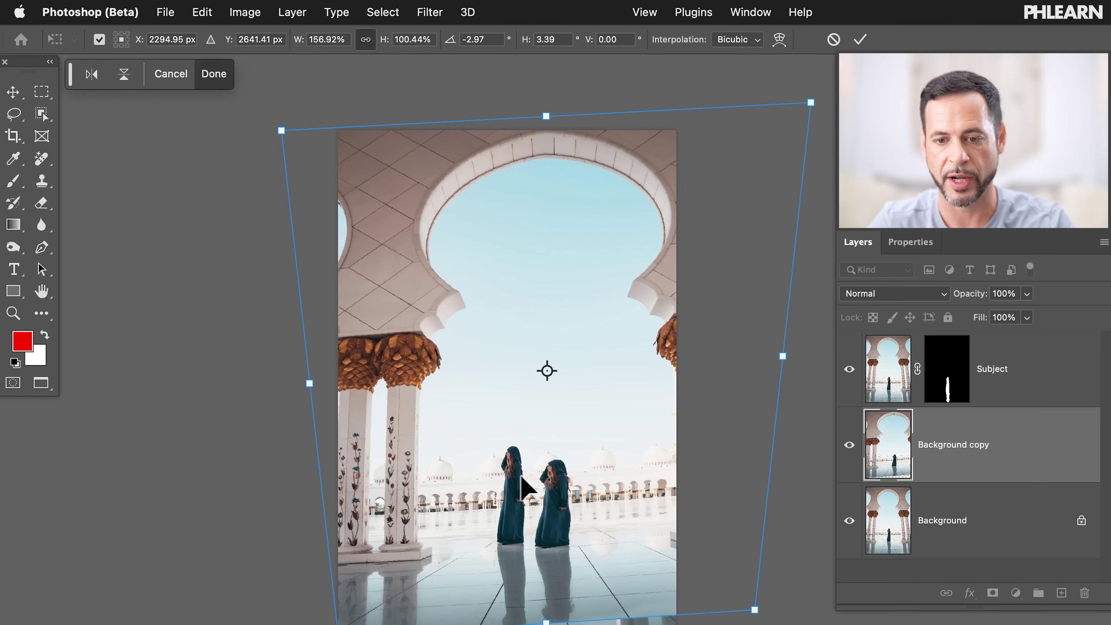
key(Escape)
key(l)
Step: Load the Subject layer's mask as a selection around the woman and her reflection, keeping the Background copy layer active
scroll(475, 486, down, 4)
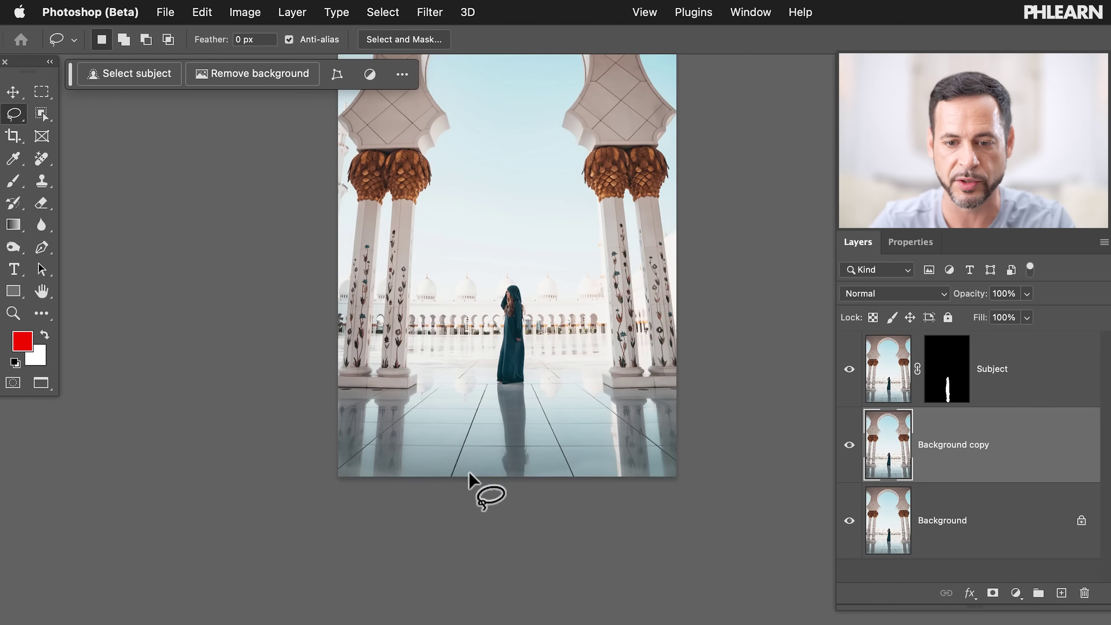
scroll(521, 368, up, 2)
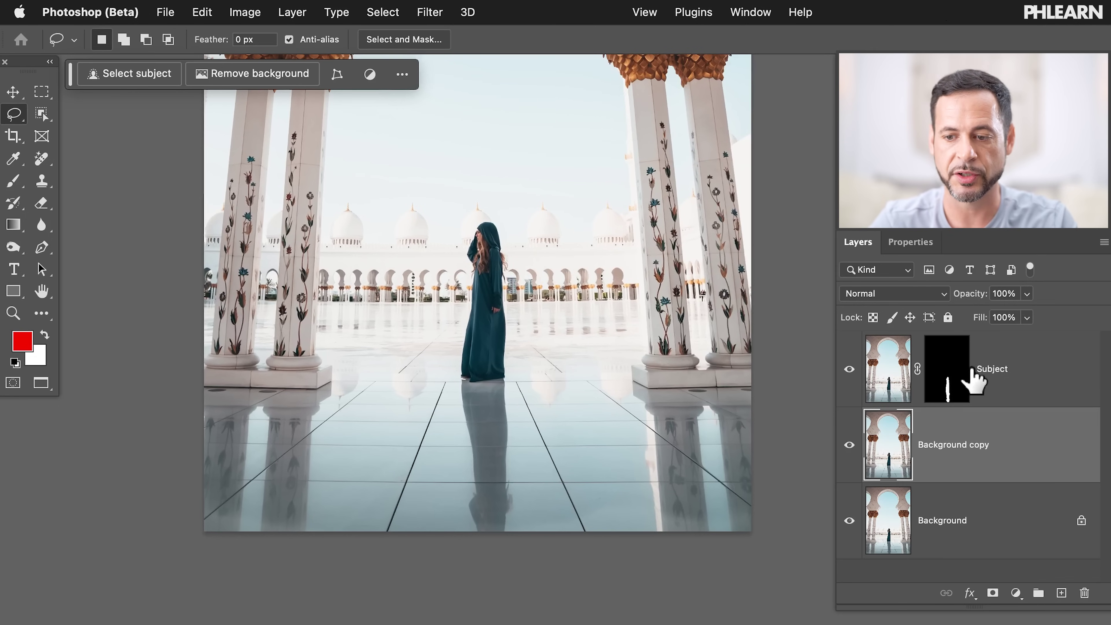
ctrl+click(952, 383)
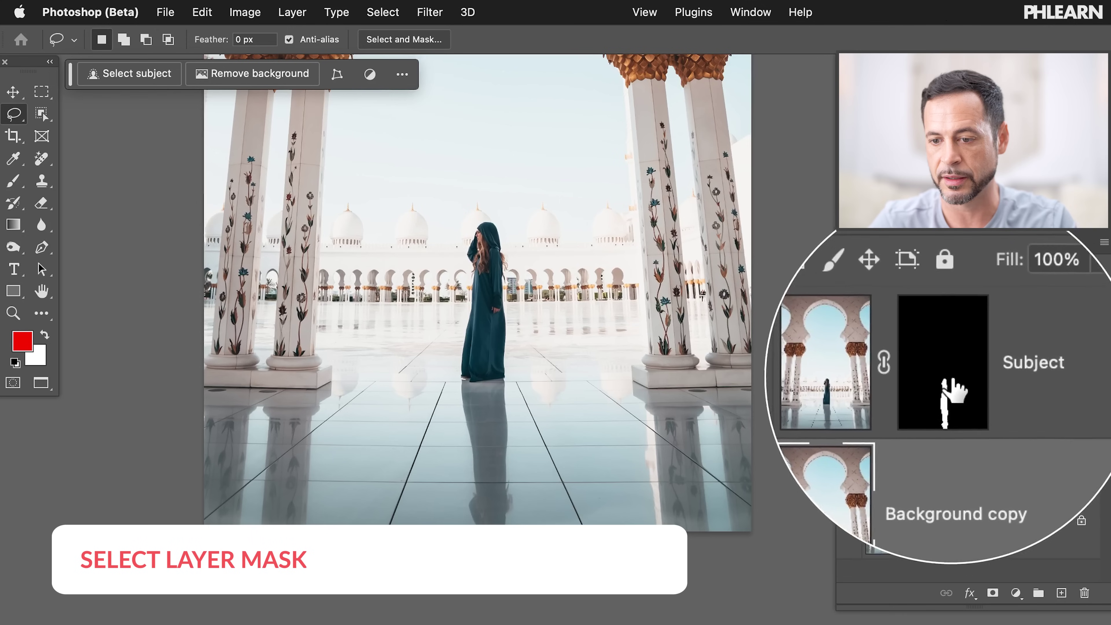
ctrl+click(951, 383)
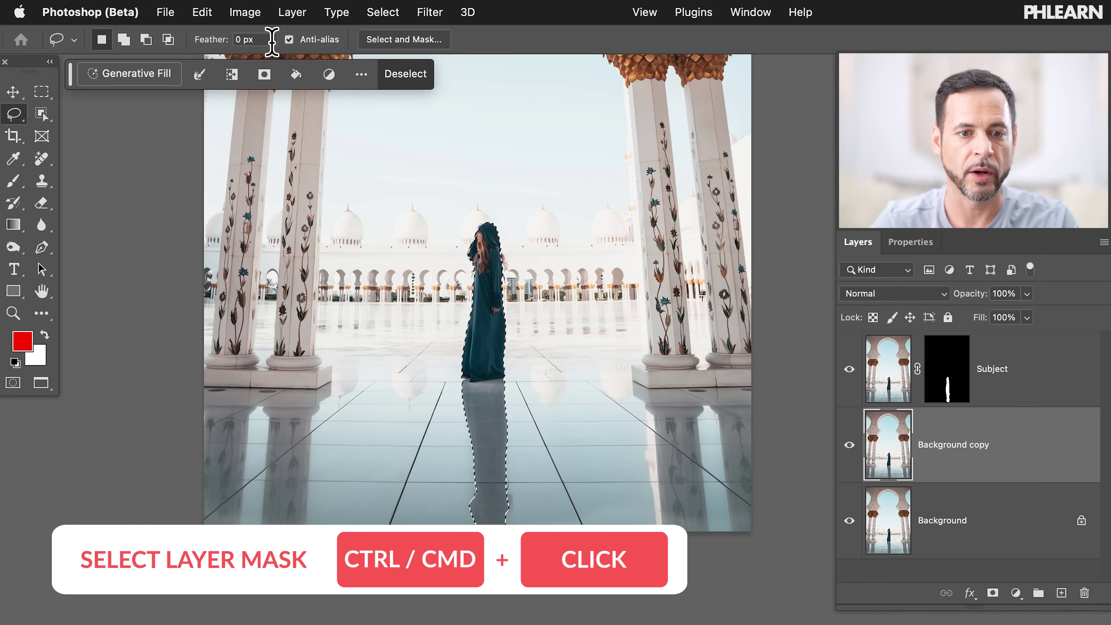
Step: Expand the selection around the woman and her reflection by 20 pixels
click(199, 73)
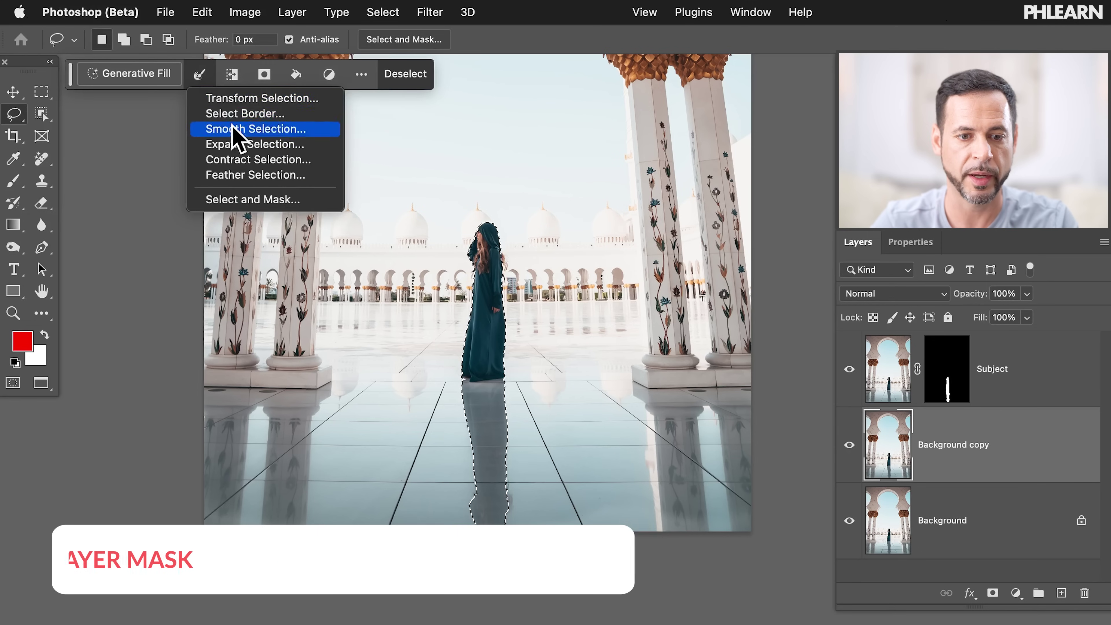
click(240, 151)
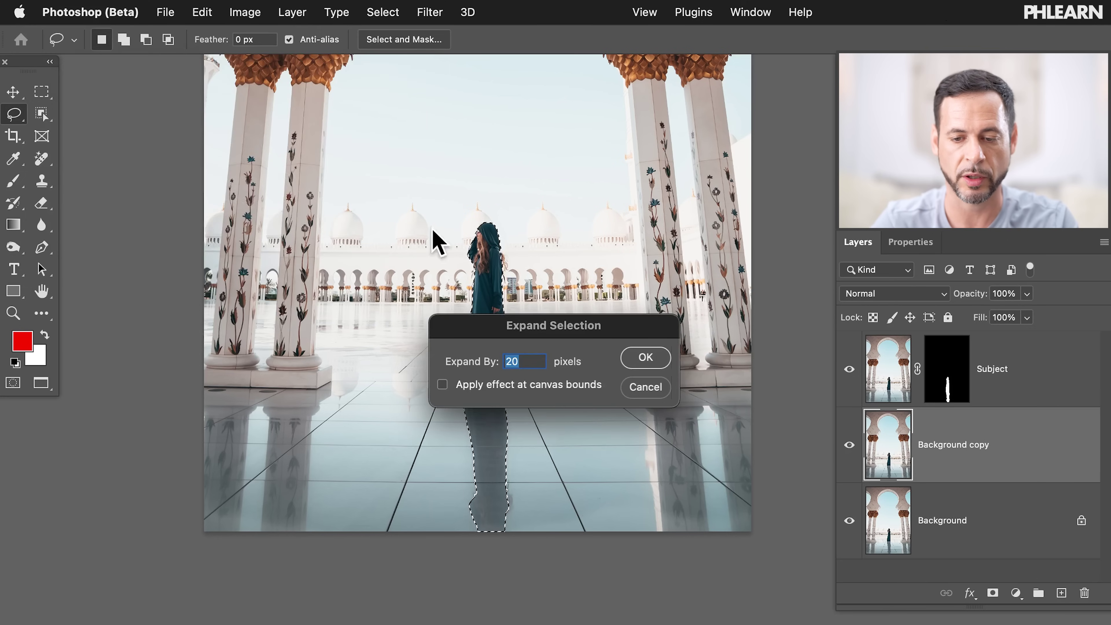
click(661, 359)
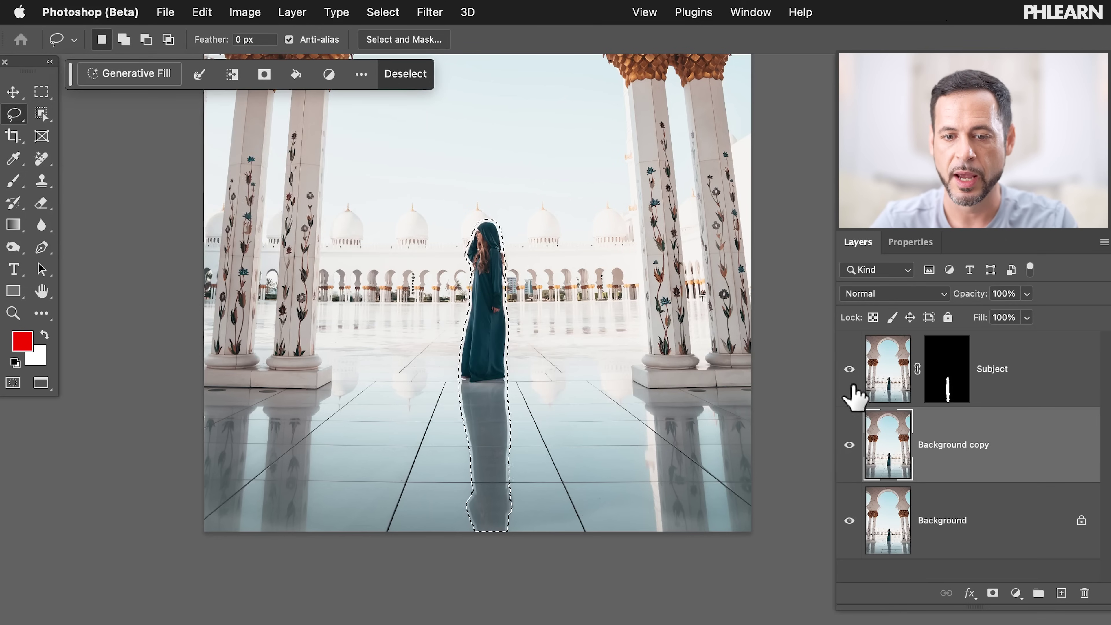
Step: Remove the woman from the background using Generative Fill without a prompt, review the variations and choose the first
click(151, 76)
click(439, 74)
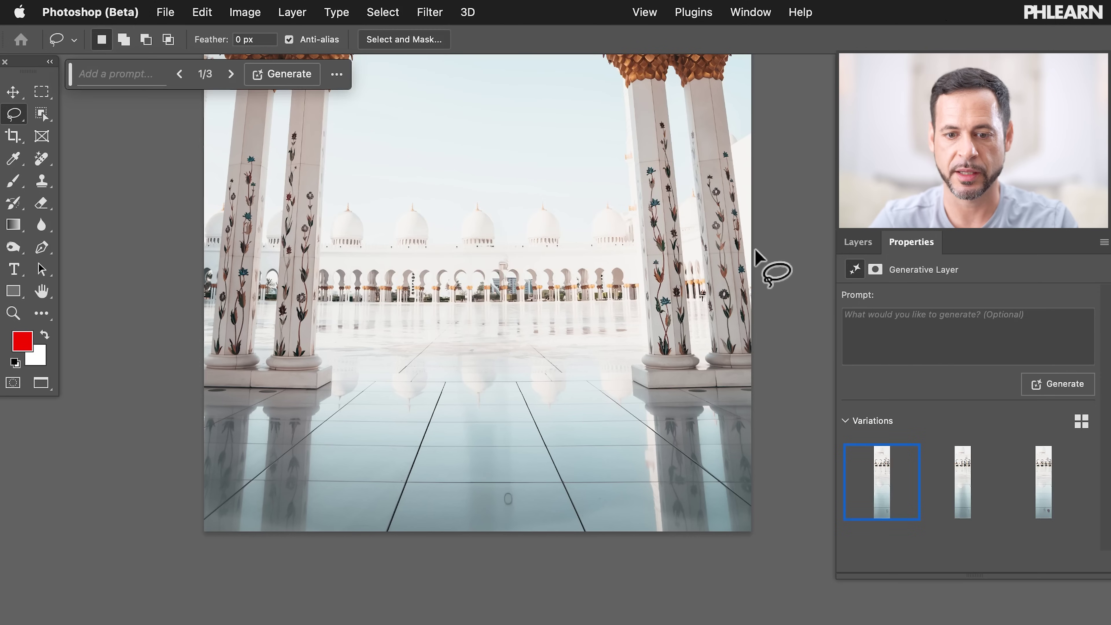
click(956, 487)
click(1029, 503)
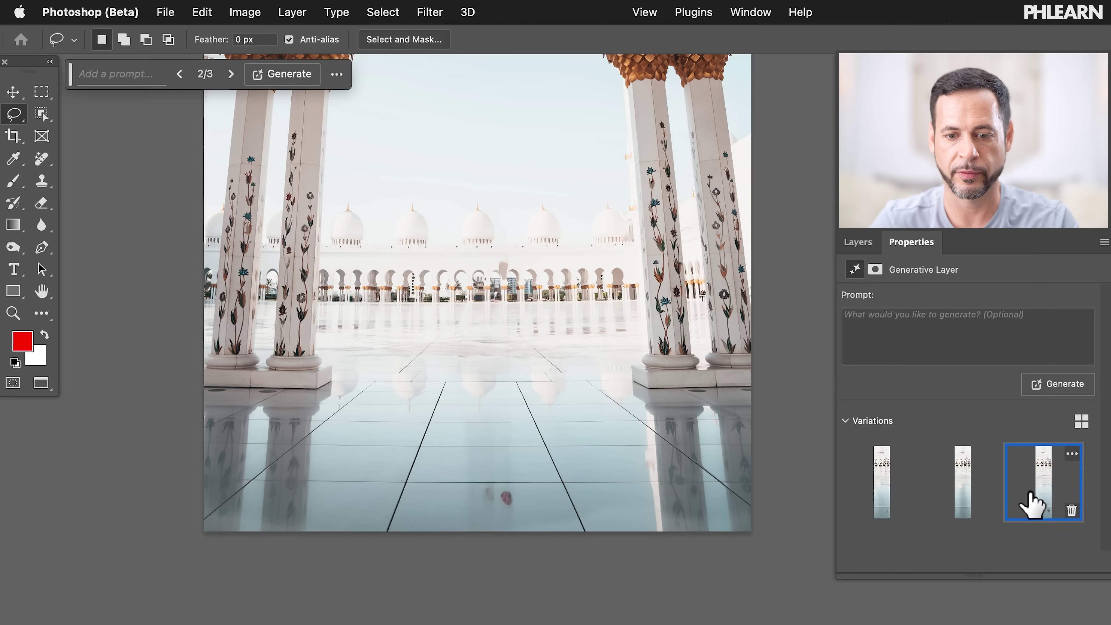
click(874, 477)
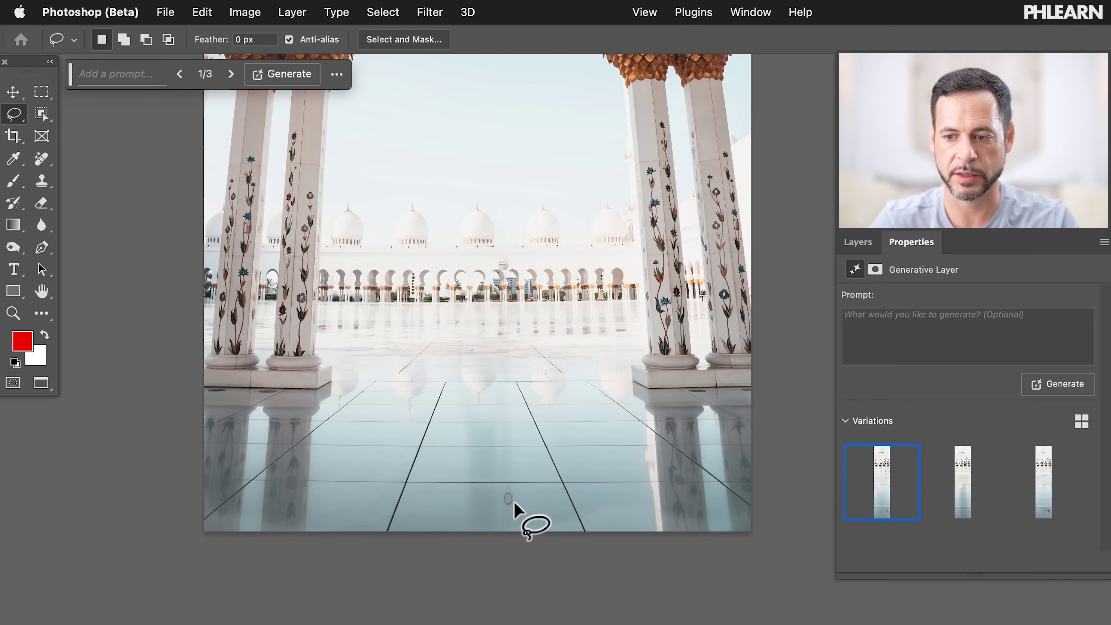
Step: Generate another set of fill variations without a prompt, compare them and keep the first one
click(1046, 385)
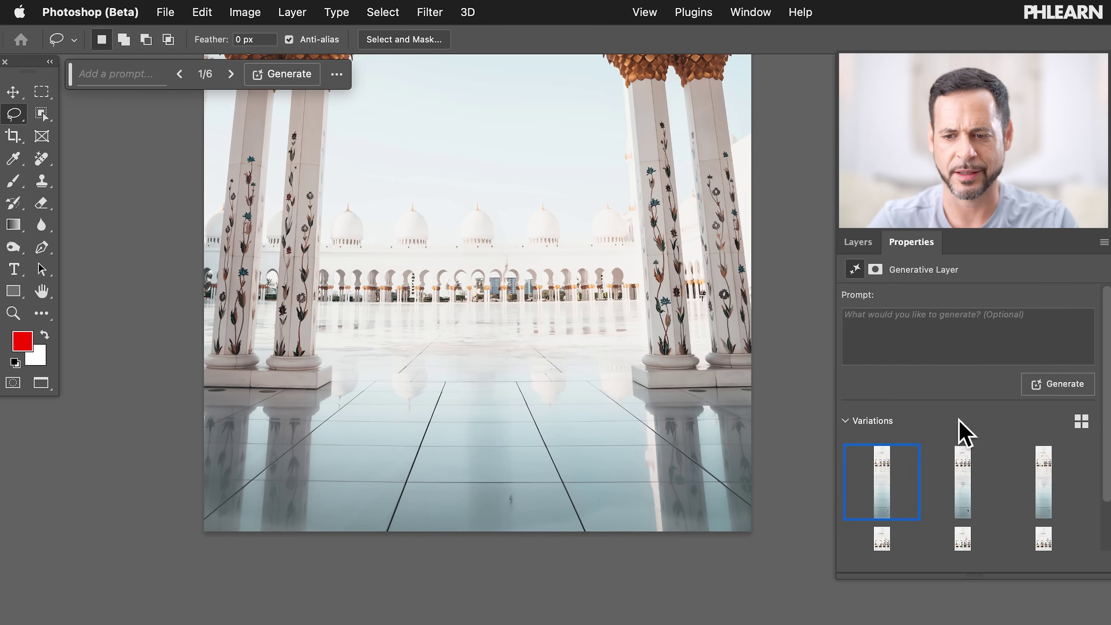
click(963, 482)
click(1031, 496)
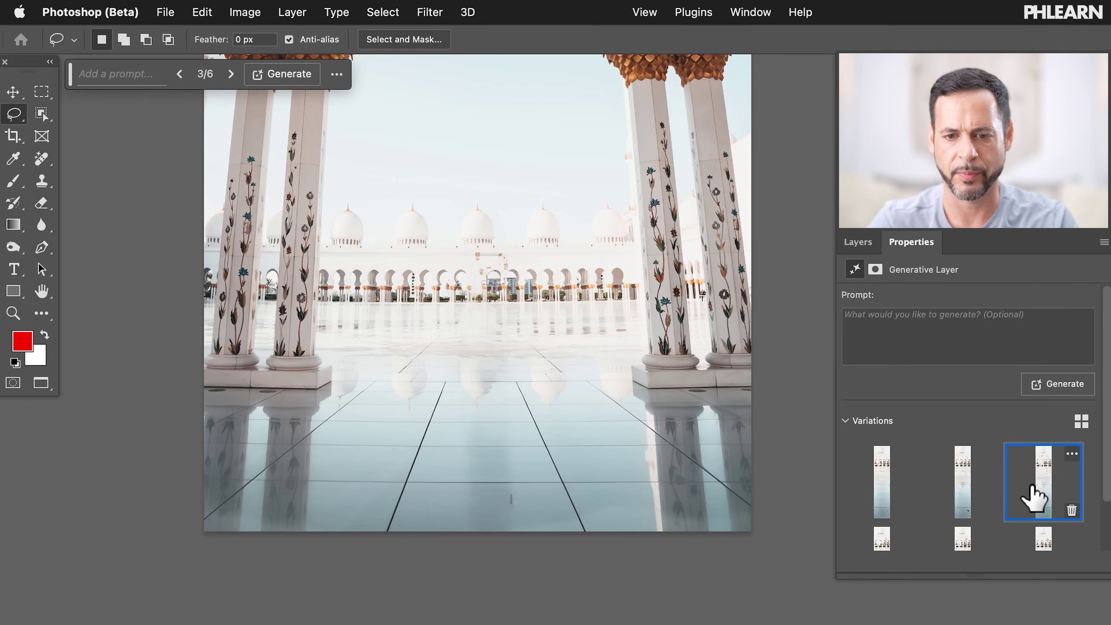
click(889, 496)
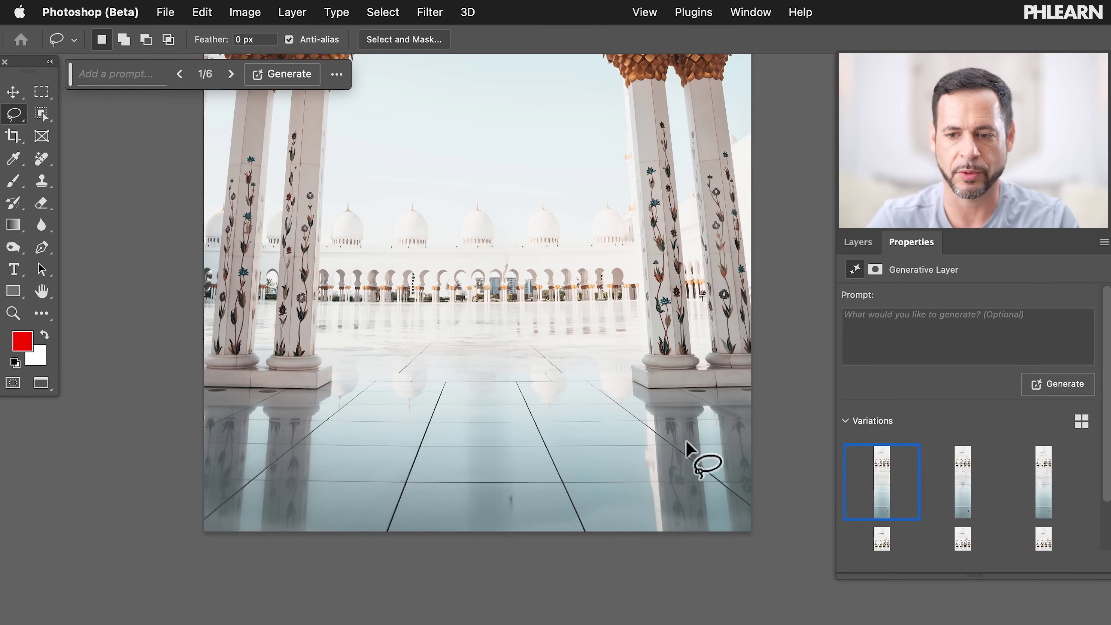
Step: Merge the Generative Fill layer with the Background copy layer and show the Subject layer again
click(859, 243)
click(849, 370)
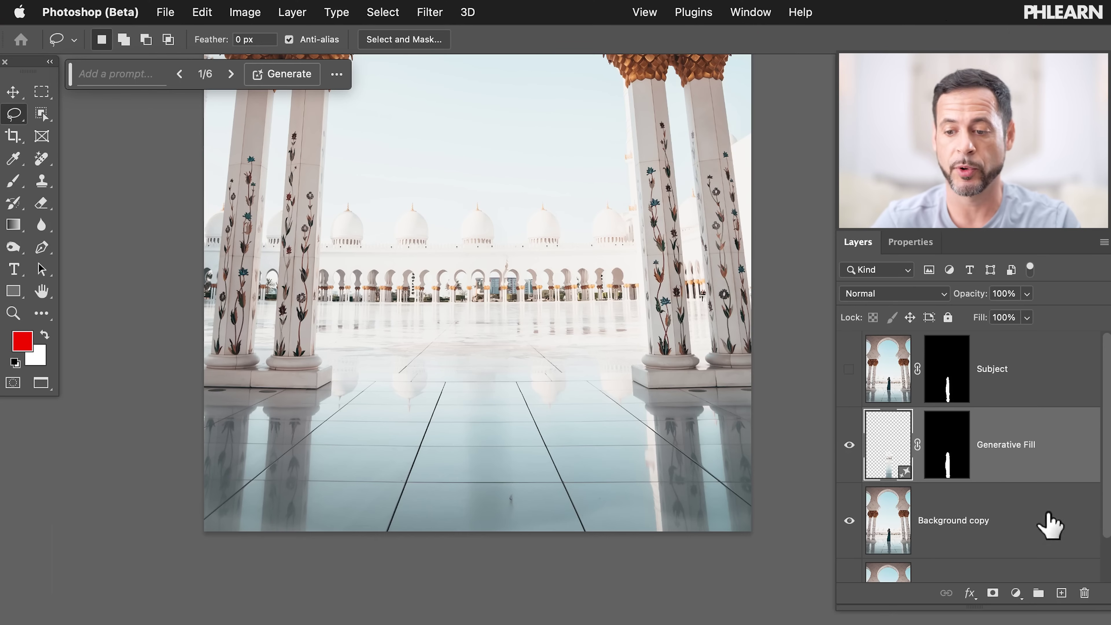
shift+click(1008, 539)
scroll(1011, 521, down, 2)
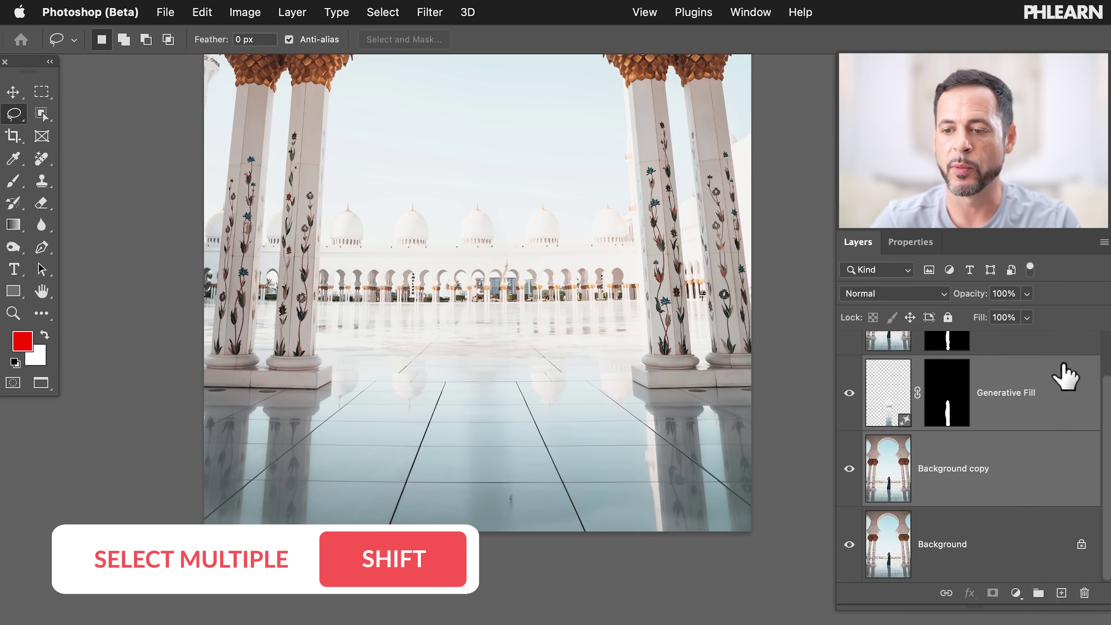
right_click(1063, 363)
scroll(1014, 403, down, 5)
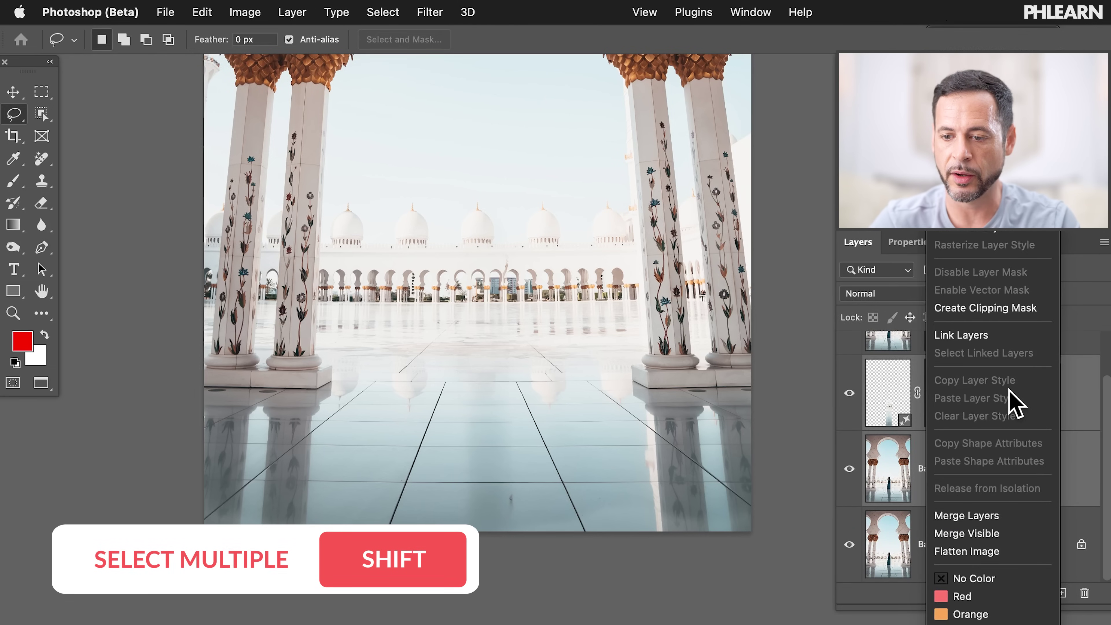
click(971, 517)
click(849, 369)
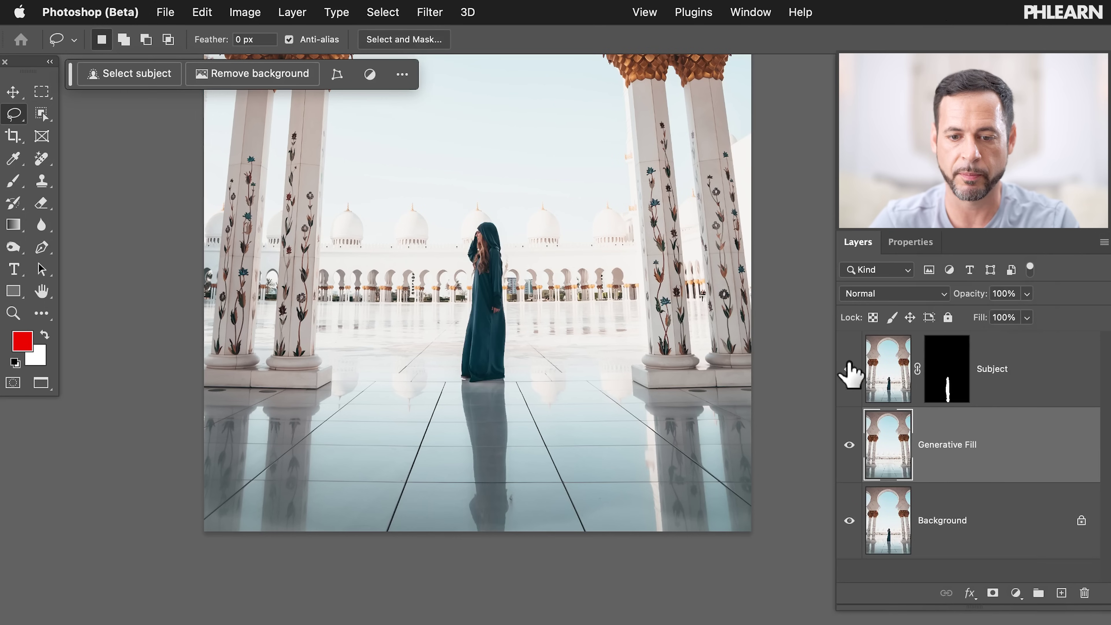
Step: Rename the merged layer "Background CLEAN"
key(super+minus)
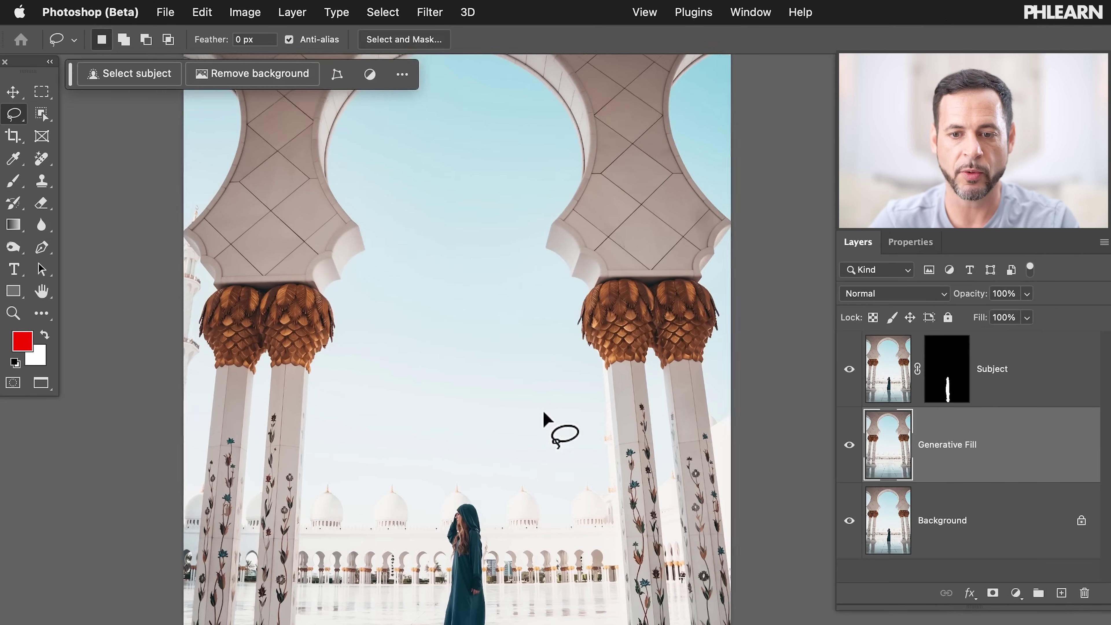
scroll(544, 419, down, 3)
scroll(544, 418, right, 2)
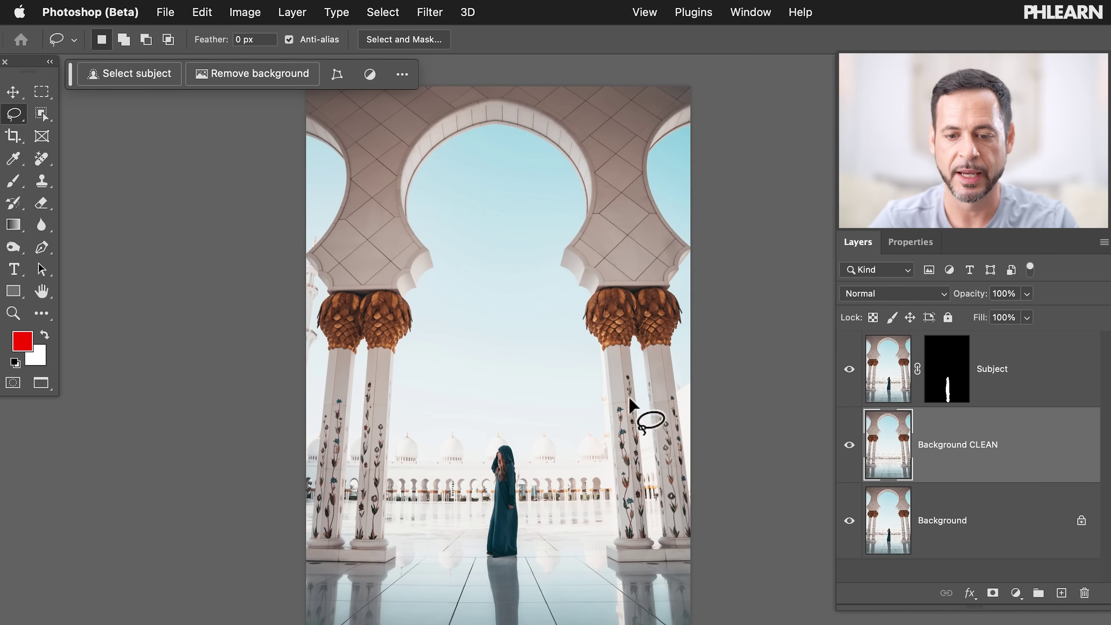
Step: Transform the Background CLEAN layer by pulling its upper corners outward to straighten the columns, and apply the transform
key(super+t)
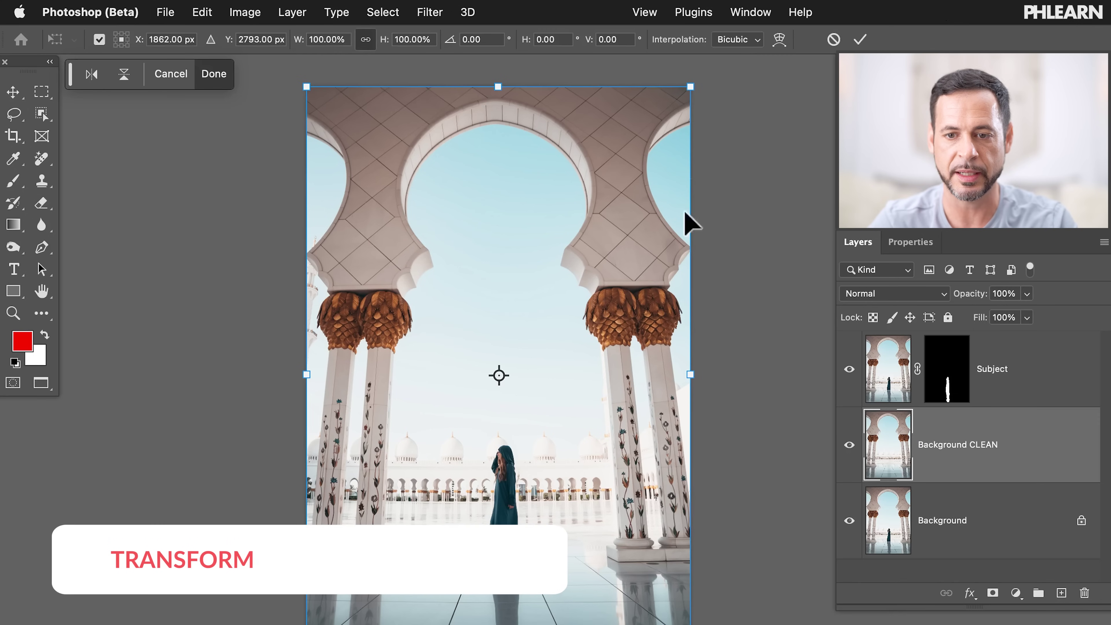
drag(691, 93, 756, 89)
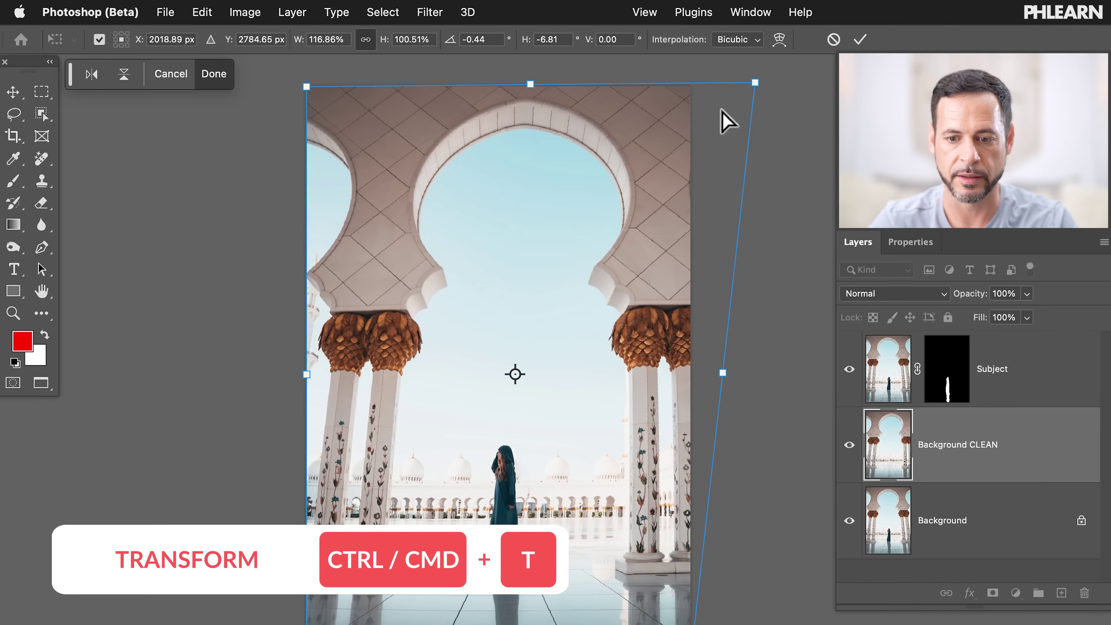
drag(307, 87, 224, 85)
drag(492, 77, 517, 93)
drag(779, 97, 782, 96)
key(Return)
key(l)
scroll(558, 237, down, 2)
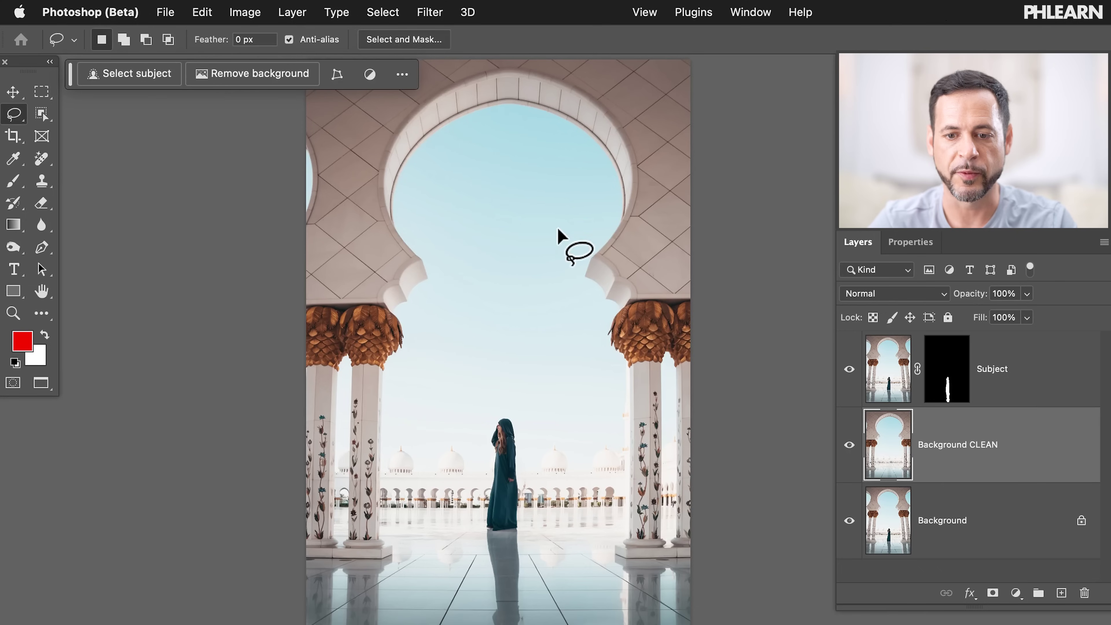
Step: Show the rulers and place one vertical guide along the columns on each side of the arch
key(ctrl+r)
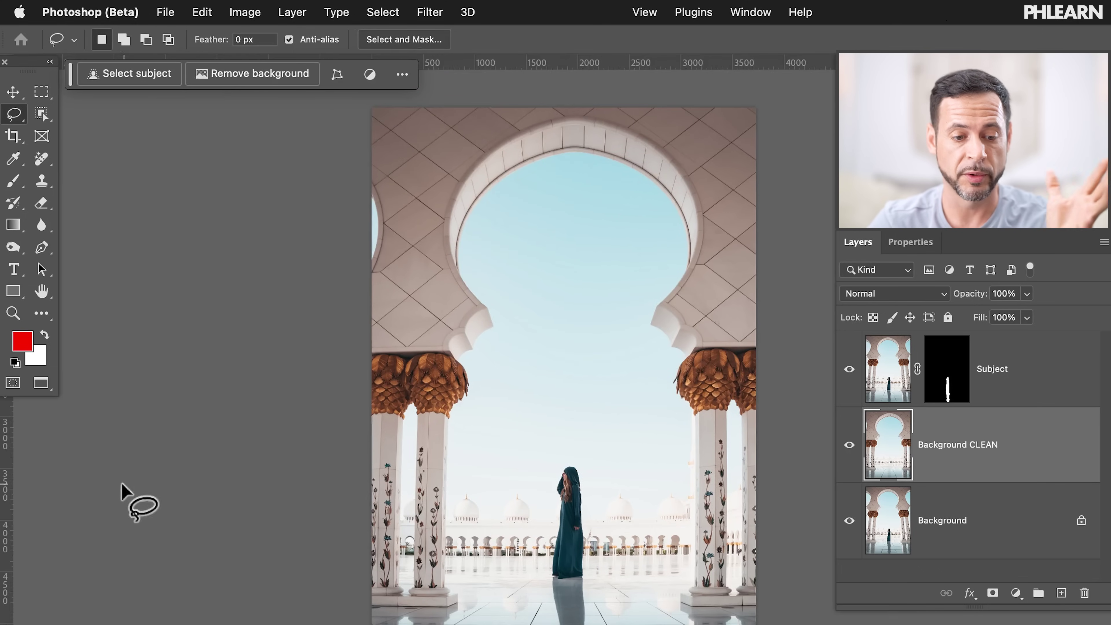
drag(15, 468, 401, 464)
drag(11, 447, 725, 457)
Step: Transform Background CLEAN again, pulling its upper-left corner slightly outward to align the left columns with the guide
key(super+t)
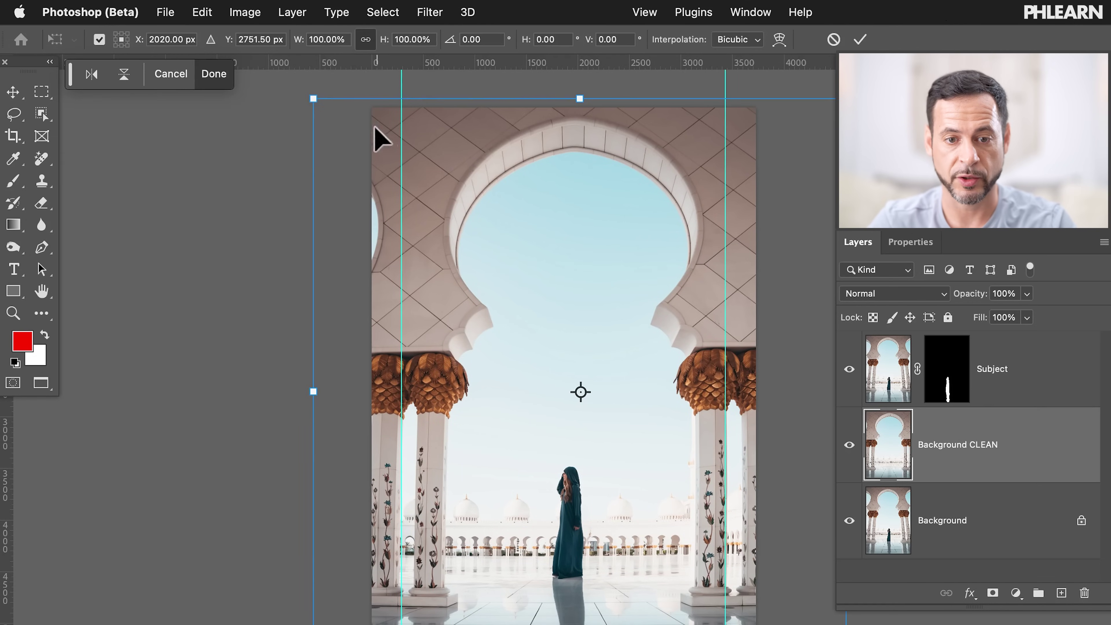
drag(312, 97, 293, 104)
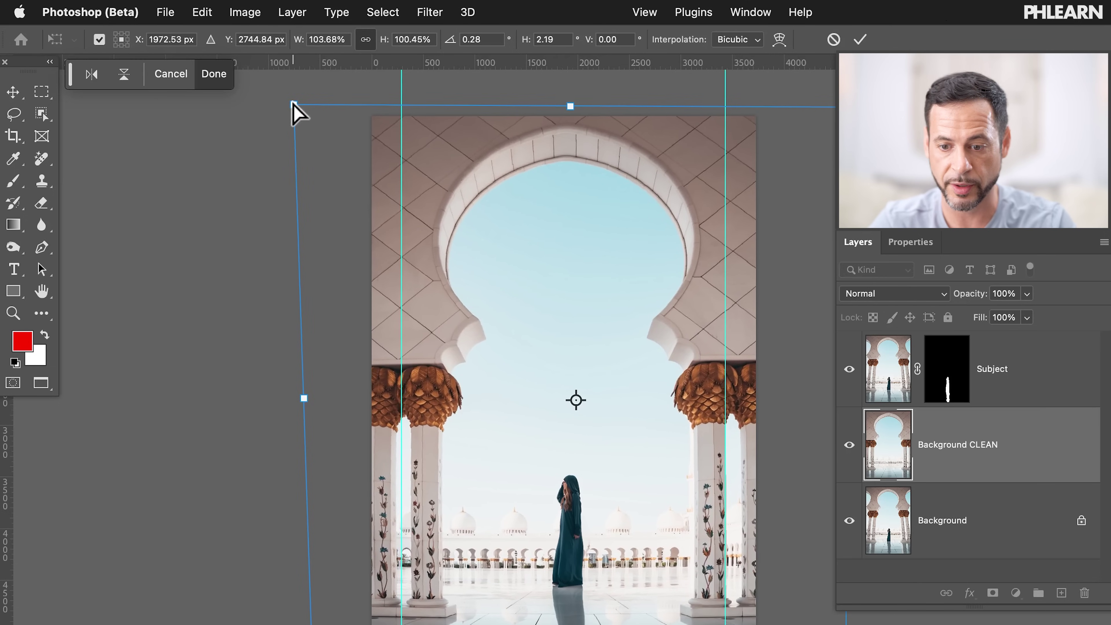
key(l)
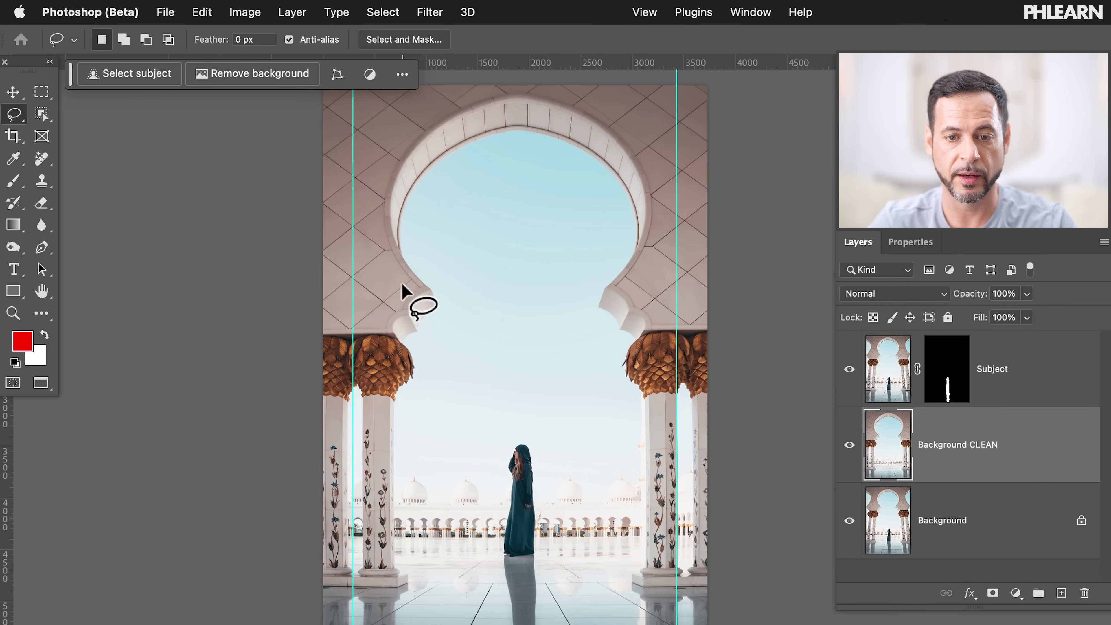
Step: Hide the rulers and clear the guides from the document
key(super+r)
scroll(547, 215, down, 2)
scroll(547, 215, right, 2)
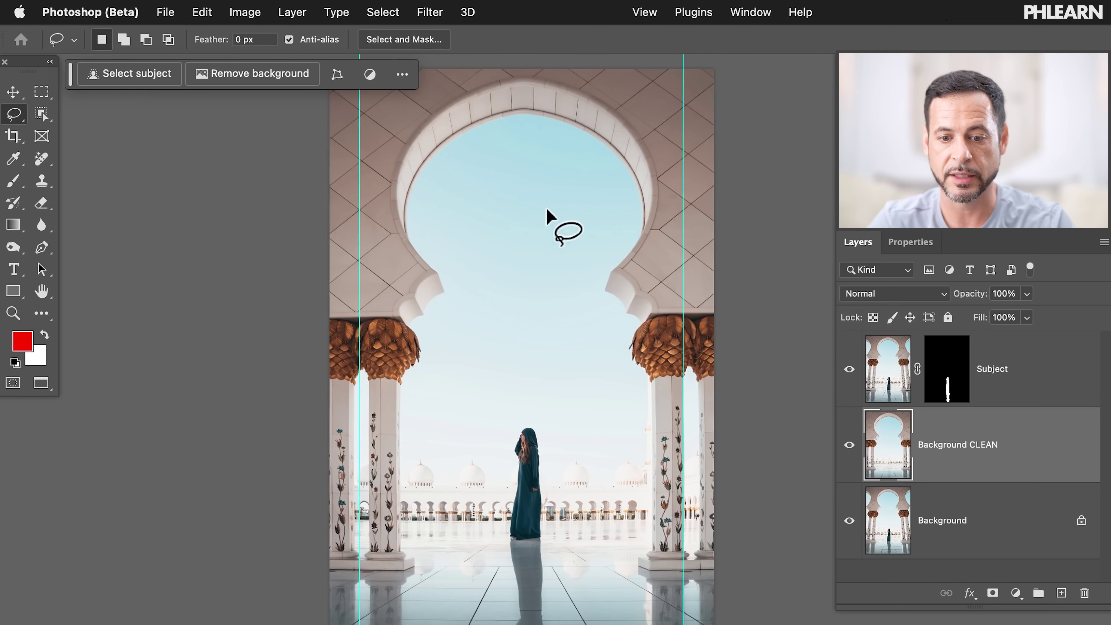
click(645, 12)
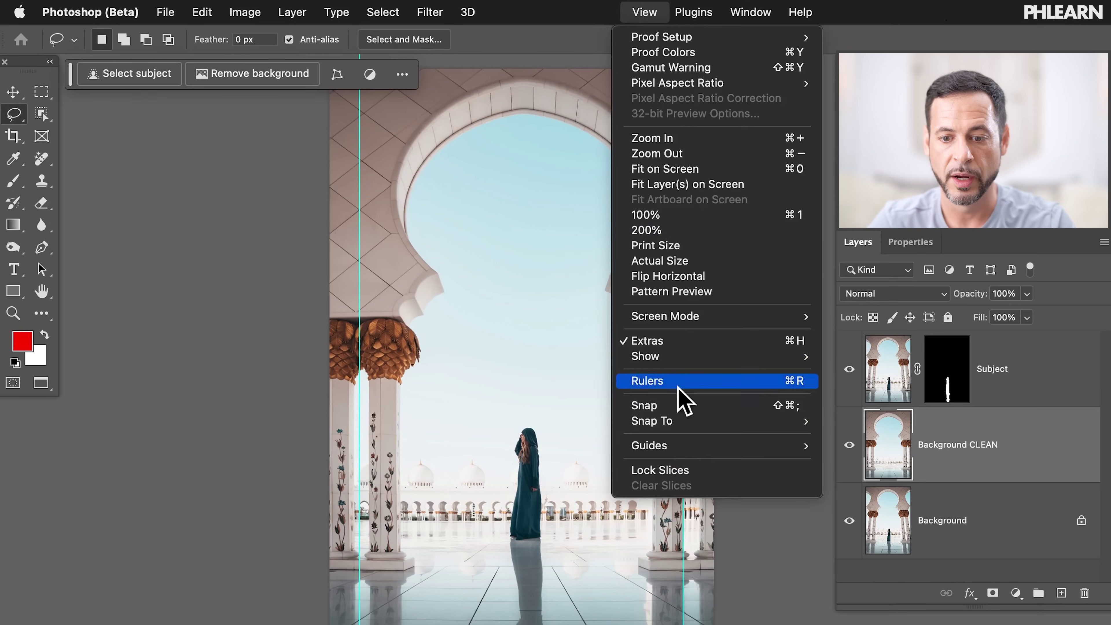
mouse_move(682, 454)
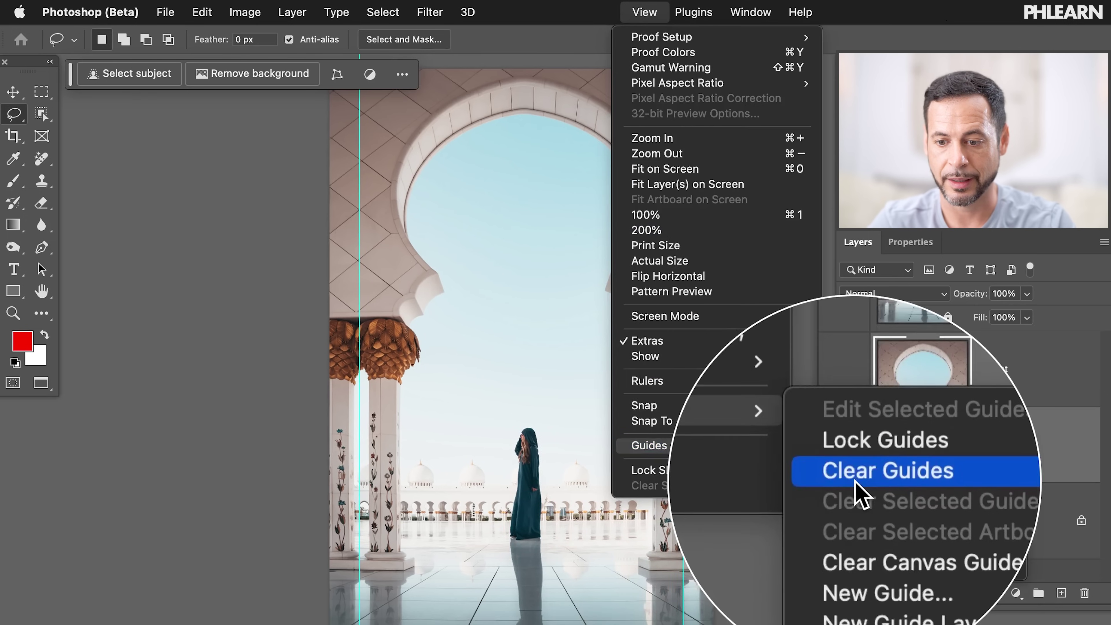
click(856, 476)
Step: Toggle the Subject layer's visibility to compare the corrected background with and without the woman
click(849, 369)
click(849, 369)
click(850, 369)
click(849, 369)
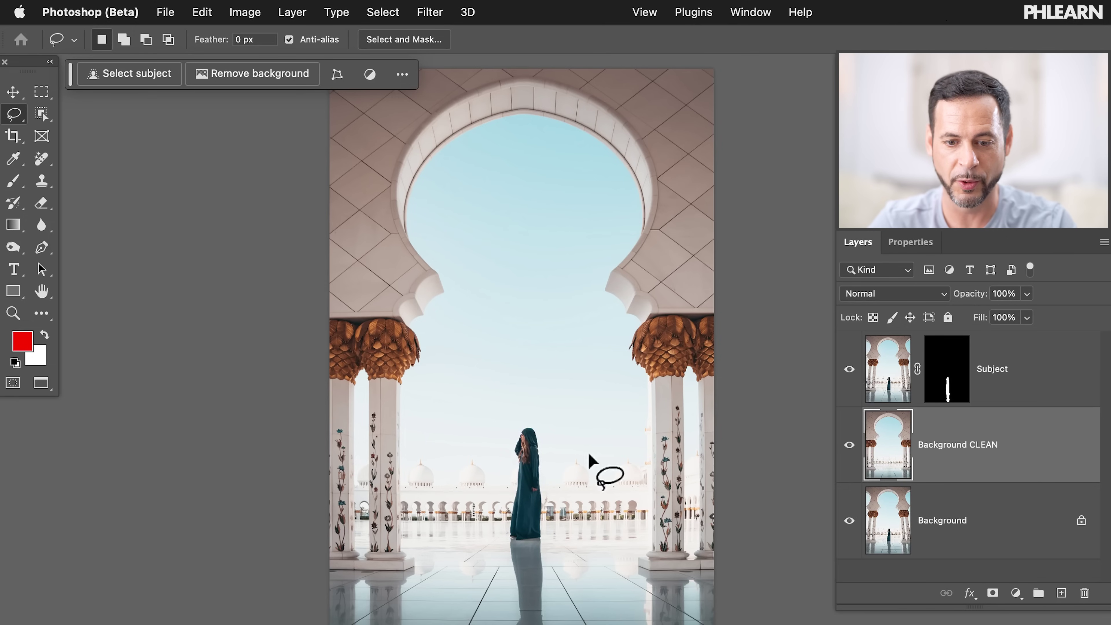
Step: Try shifting the active layer sideways with the Move tool, undo the shift, and select the Subject layer
key(v)
mouse_move(665, 491)
mouse_down()
mouse_move(657, 496)
mouse_move(711, 505)
mouse_move(713, 492)
mouse_up()
key(super+z)
click(998, 369)
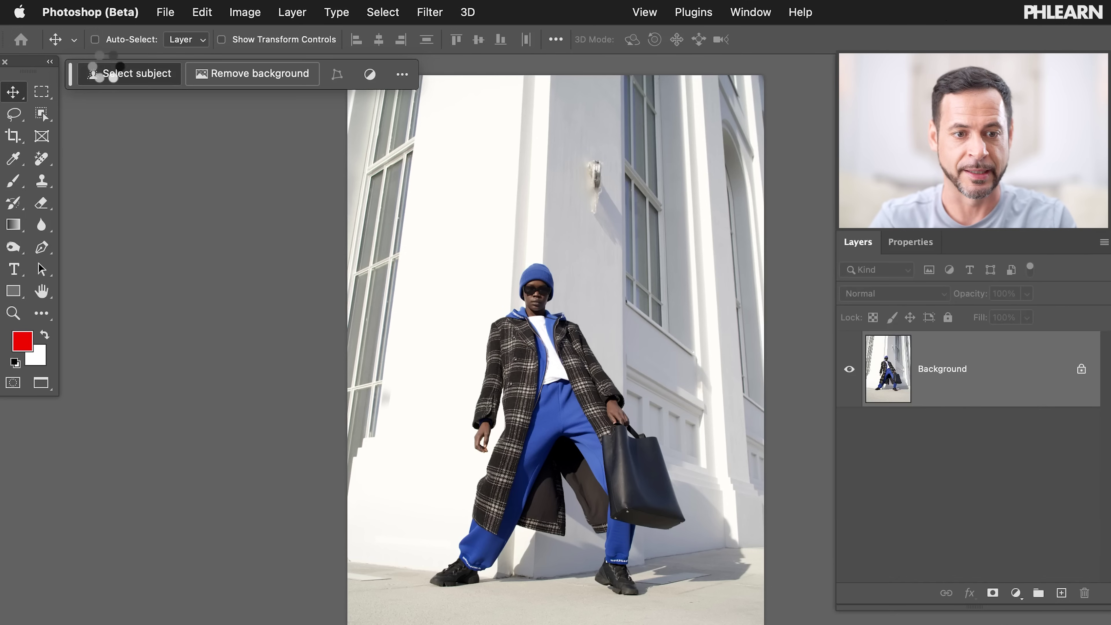
Step: In the street fashion photo, mask the man onto a duplicate of Background using Select Subject, and name that layer Subject
click(109, 75)
drag(889, 377, 1062, 594)
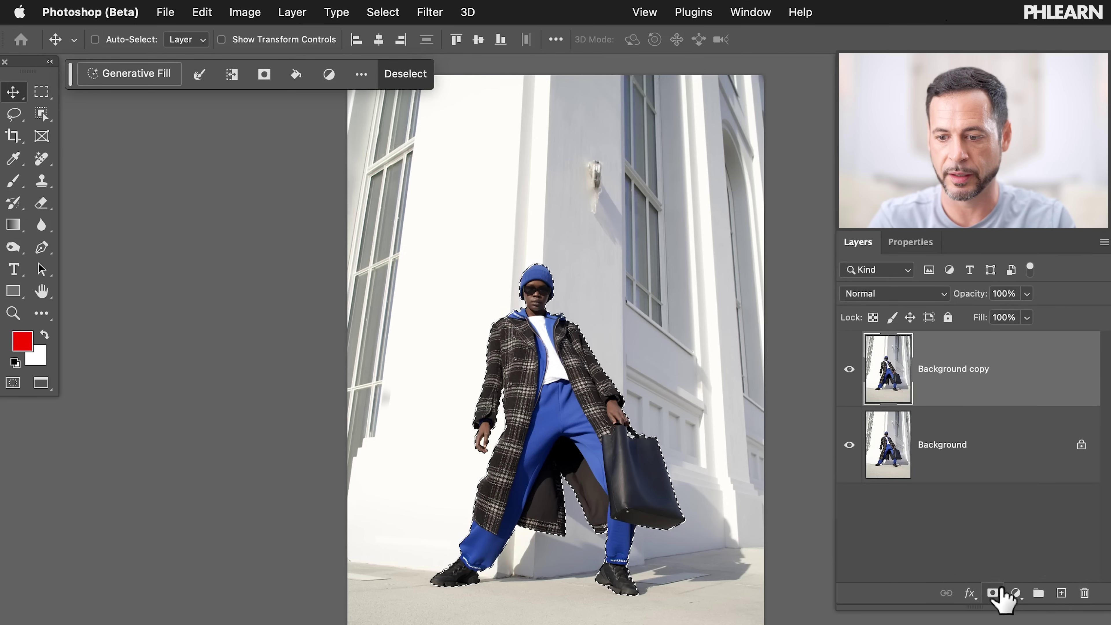
click(993, 594)
double_click(1011, 369)
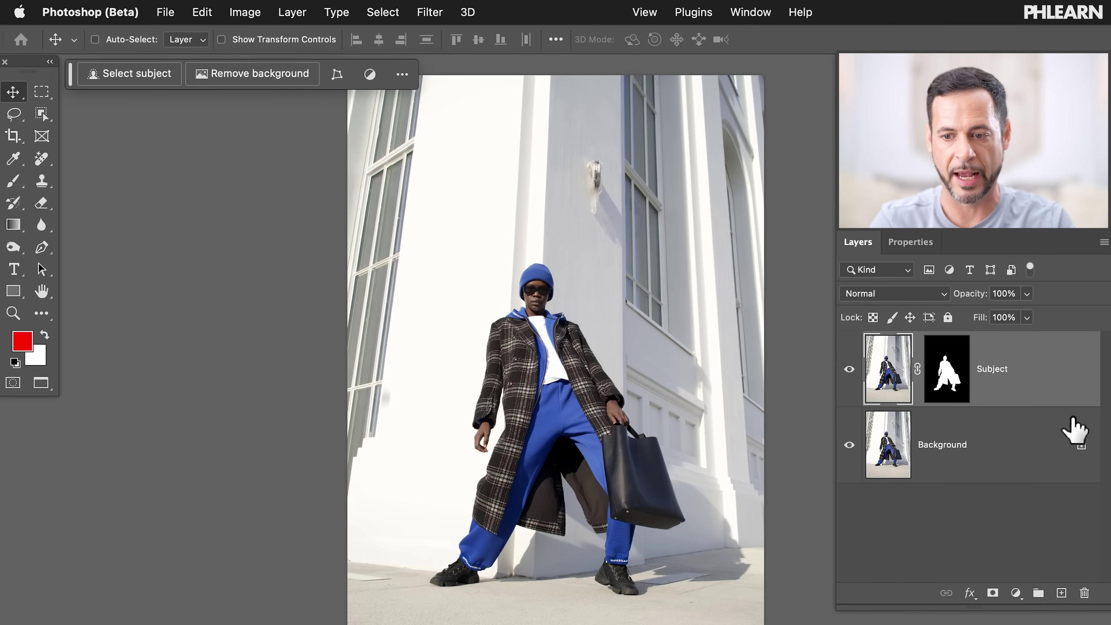
Step: Duplicate the Background layer beneath Subject and load the Subject layer's mask as a selection
drag(1017, 442, 1063, 594)
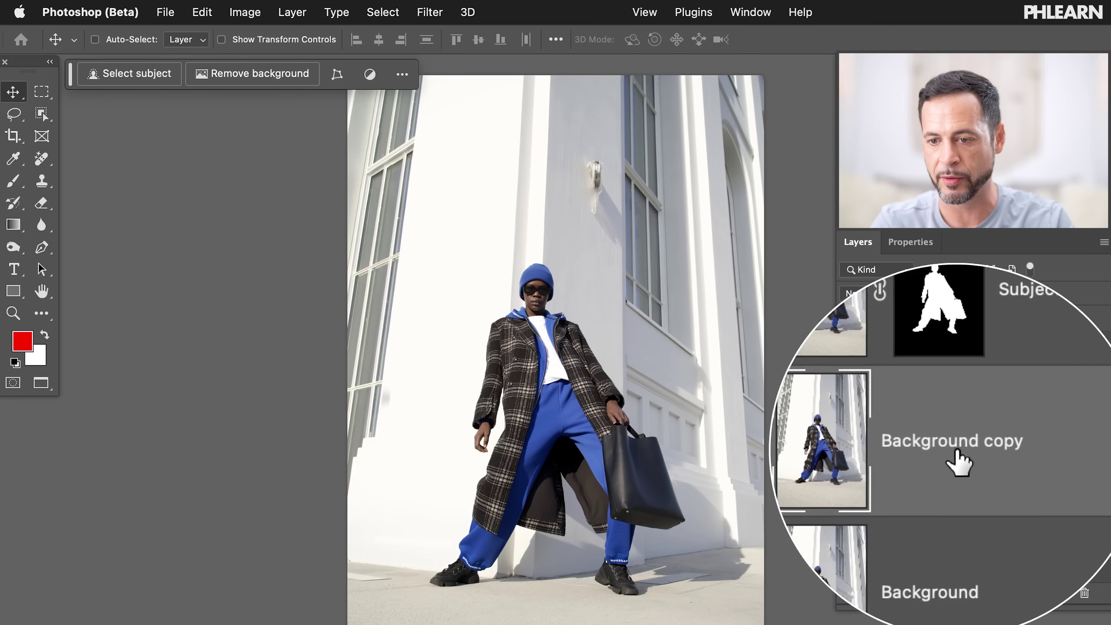
click(952, 385)
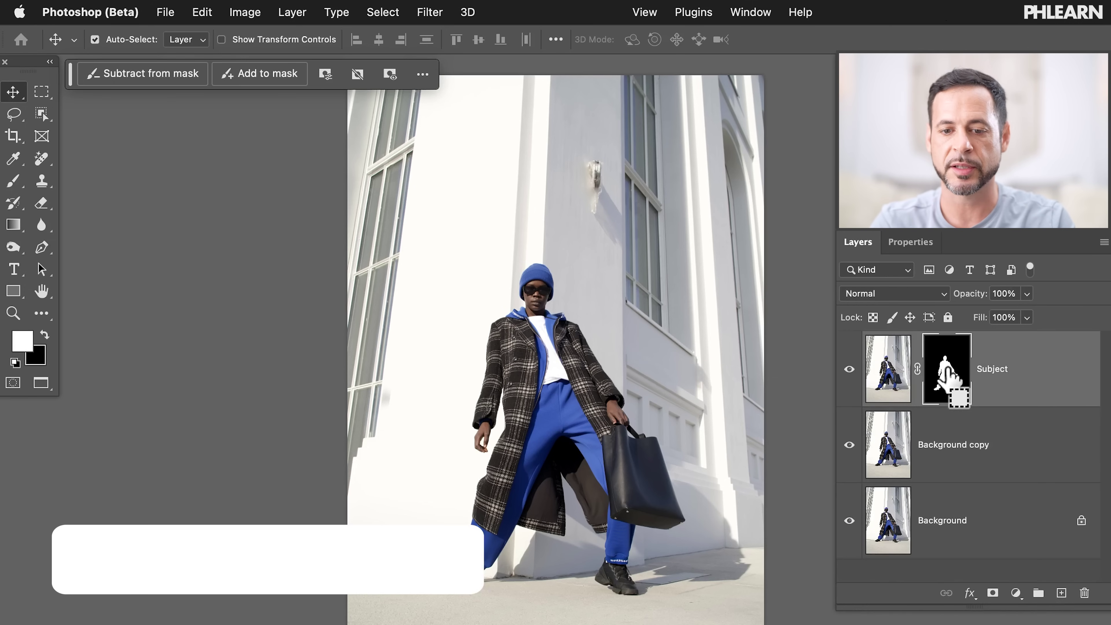
super+click(948, 378)
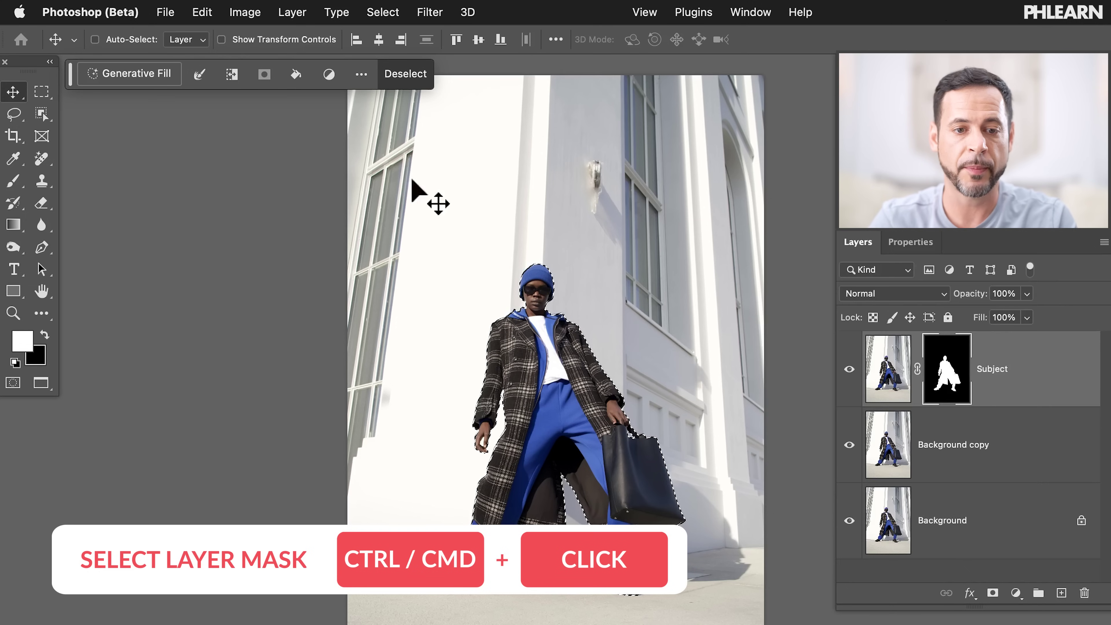
Step: Expand the selection around the man by 20 pixels, hide the Subject layer and make Background copy active
click(207, 76)
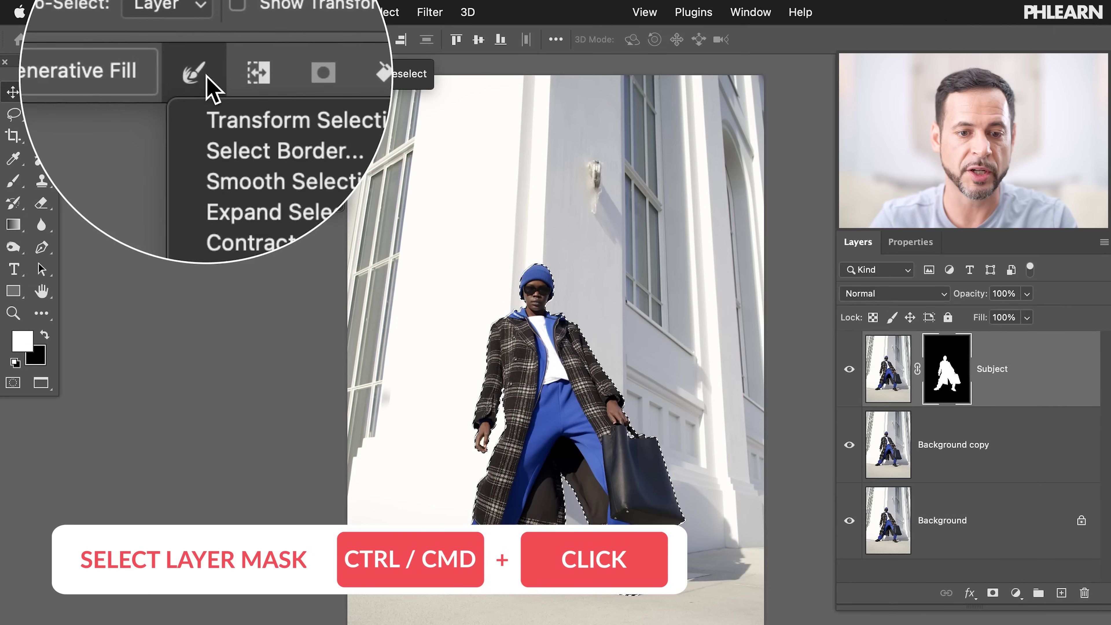
click(246, 144)
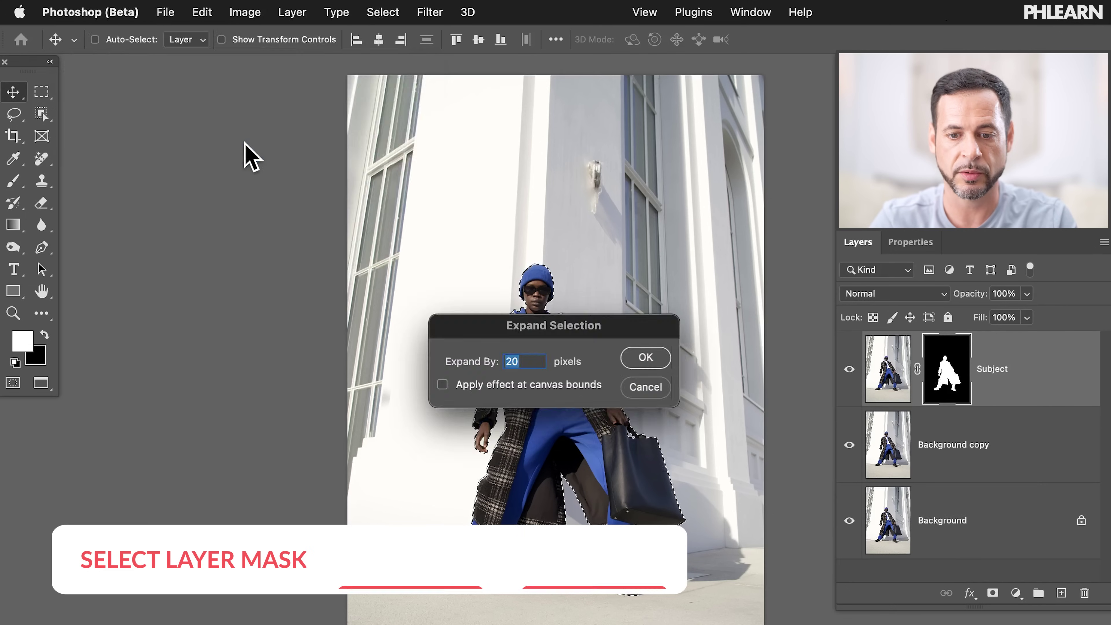
click(638, 367)
click(1007, 470)
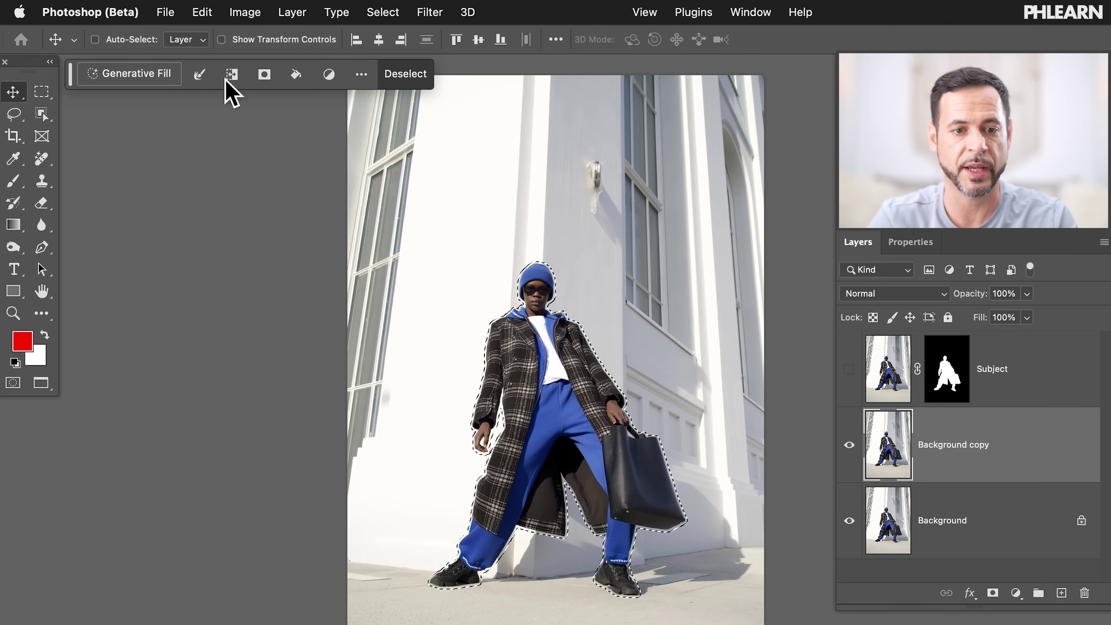
Step: Remove the man from the background copy with Generative Fill, name the layer Background CLEAN, and compare it with Subject shown and hidden
click(140, 79)
click(445, 83)
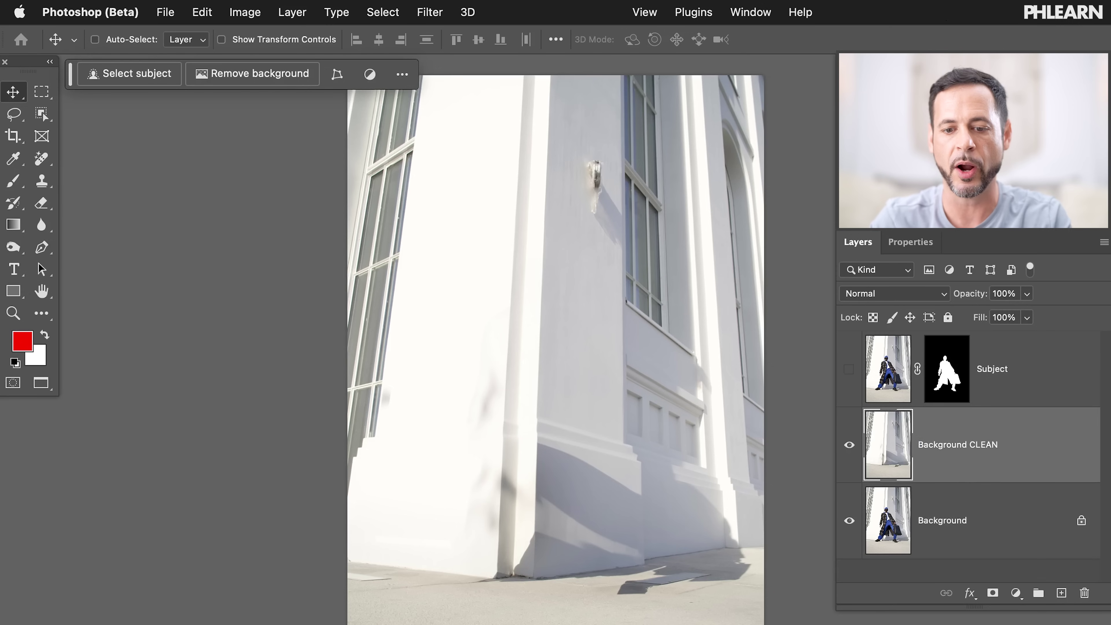
click(849, 369)
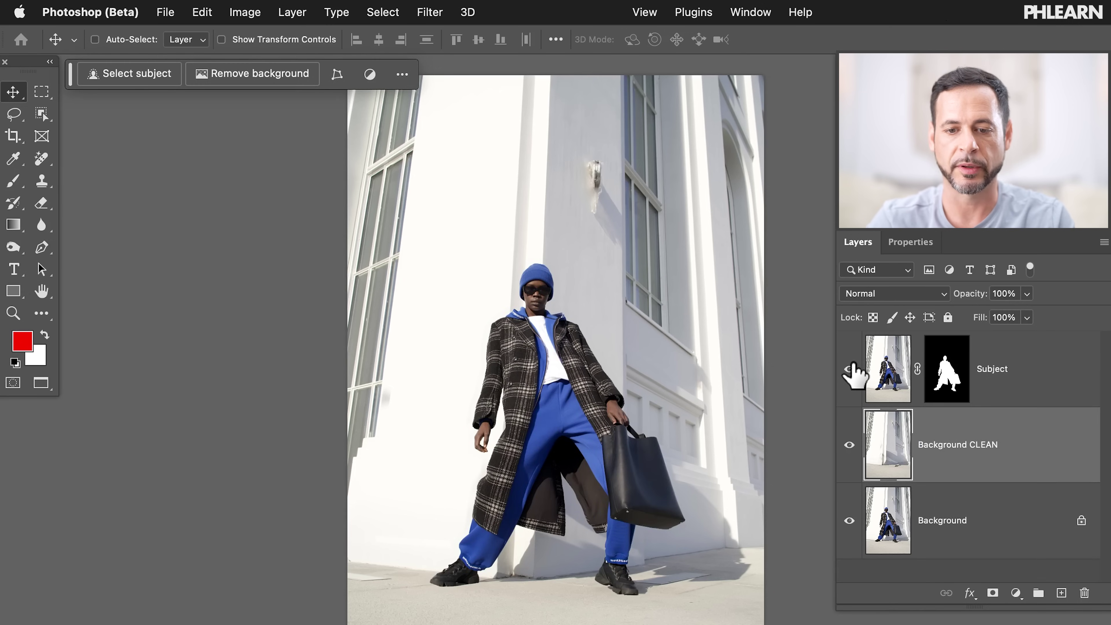
click(849, 369)
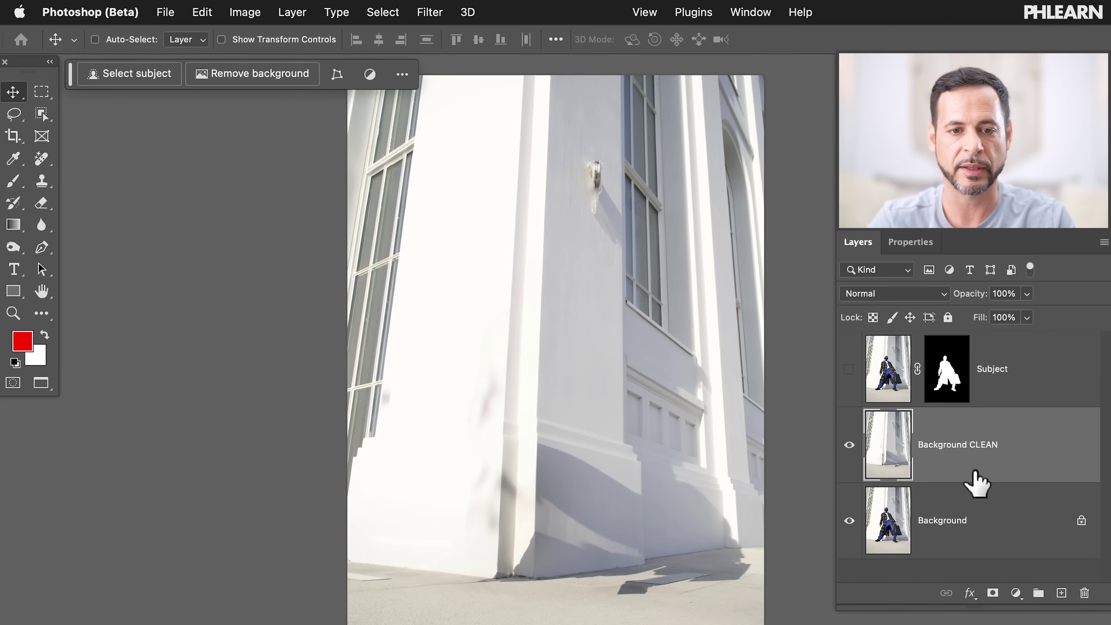
Step: Start Perspective Warp on the Background CLEAN layer and place a plane on the building's shaded right-hand wall
click(202, 13)
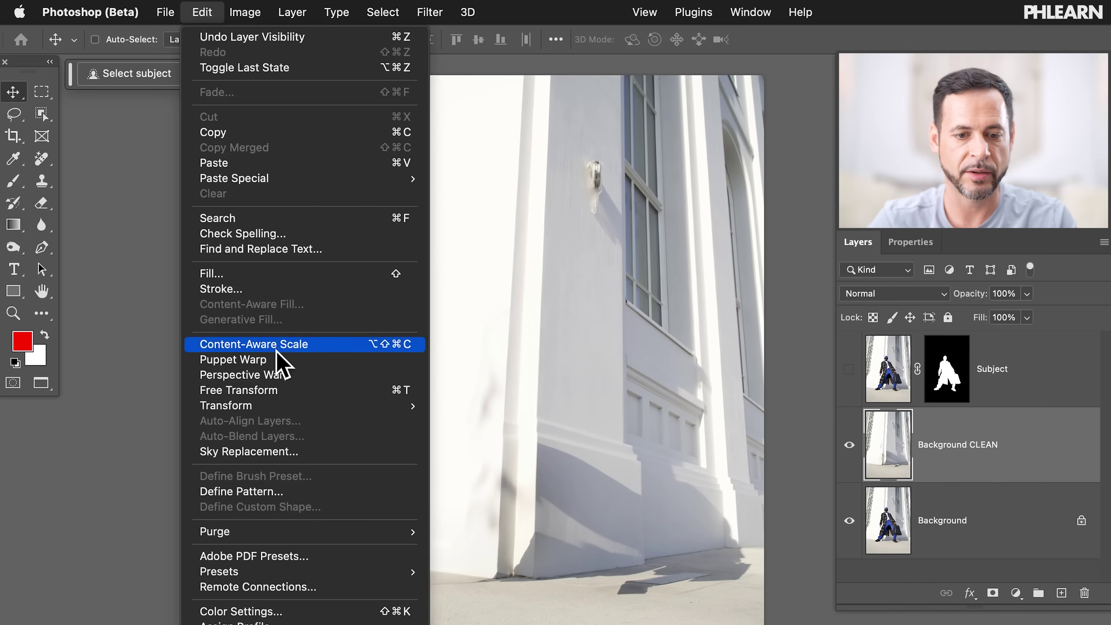
click(259, 373)
click(550, 253)
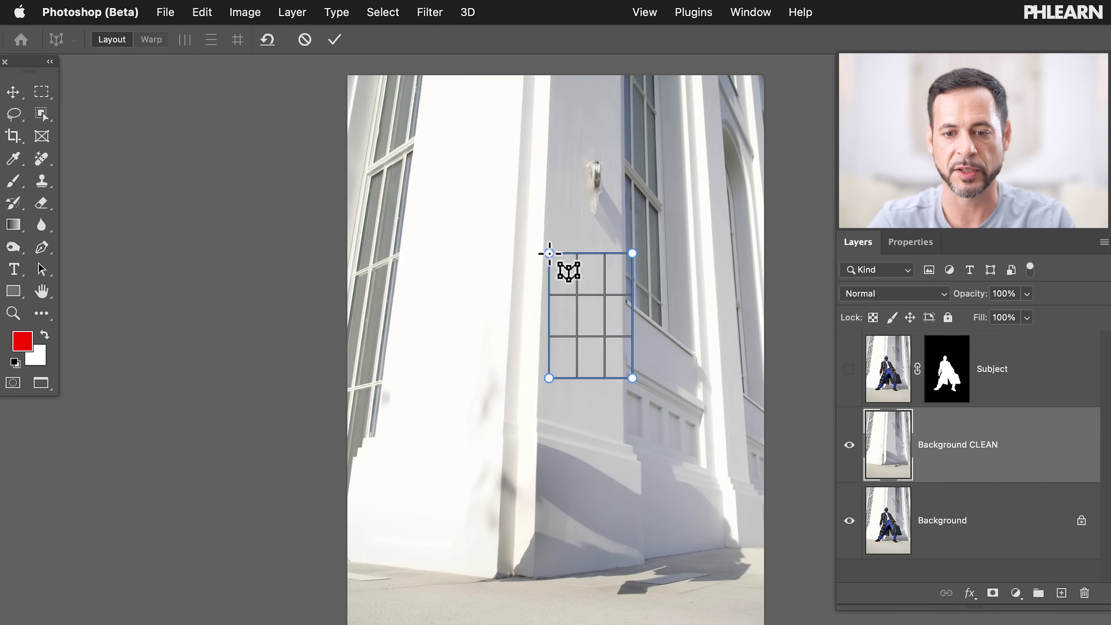
scroll(597, 361, down, 2)
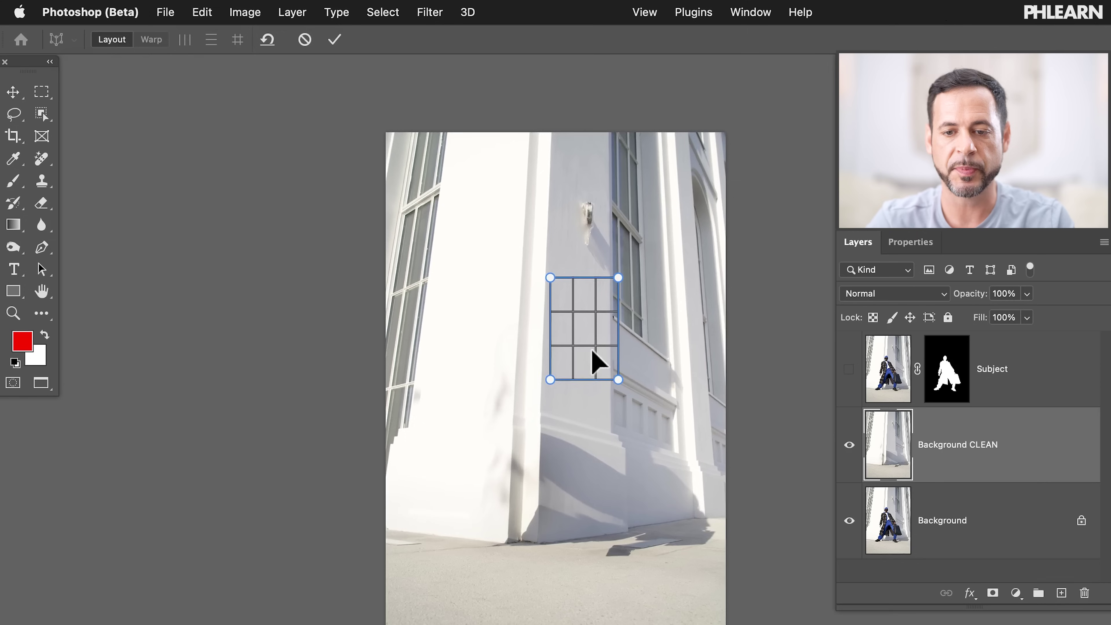
scroll(597, 361, down, 3)
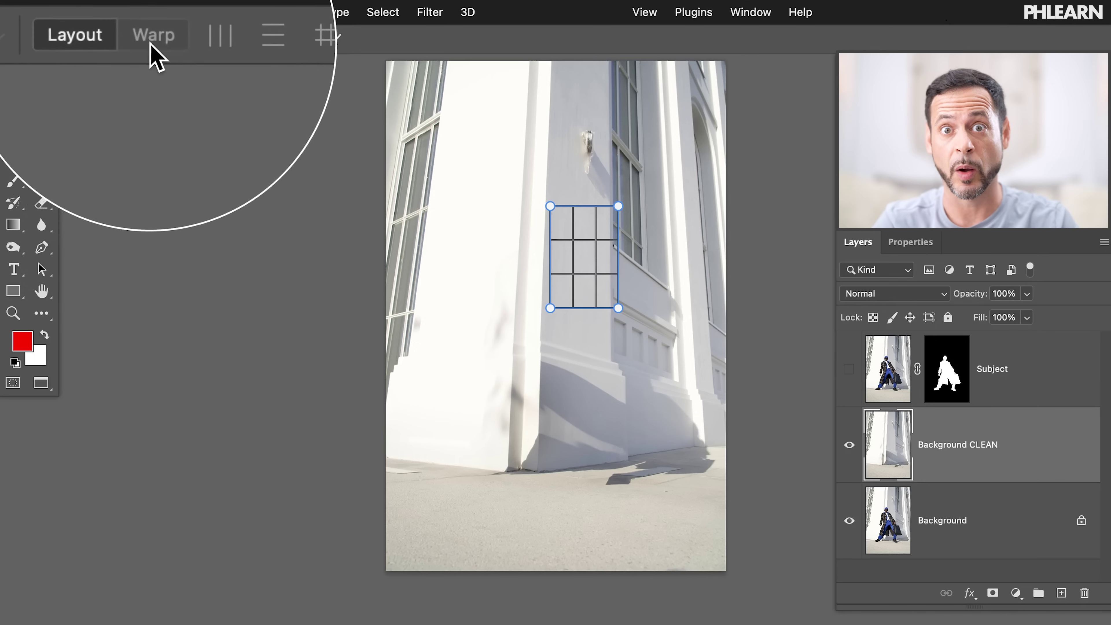
Step: Stretch the plane's lower corners to the base of the right-hand wall and its upper corners beyond the photo's top edge
drag(550, 309, 538, 472)
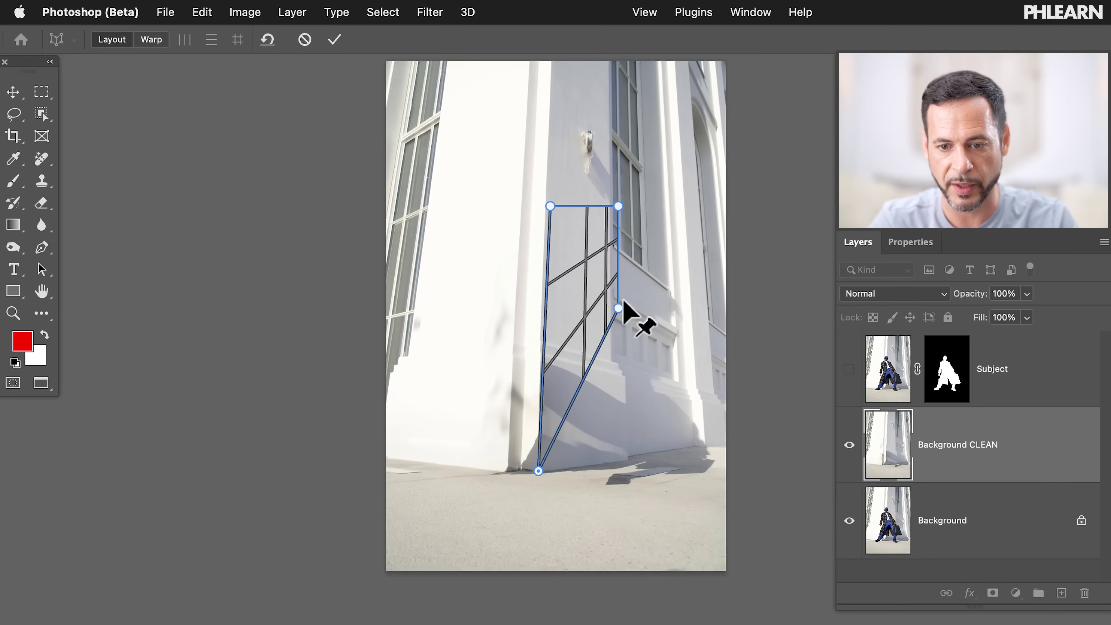
drag(618, 308, 704, 447)
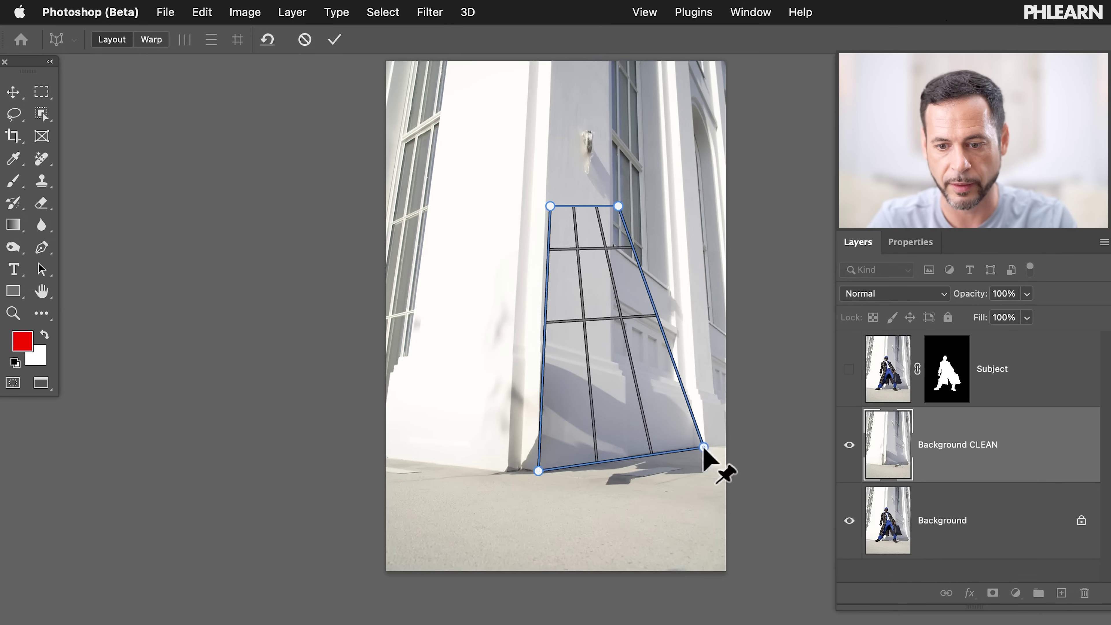
drag(617, 204, 677, 99)
drag(550, 206, 552, 102)
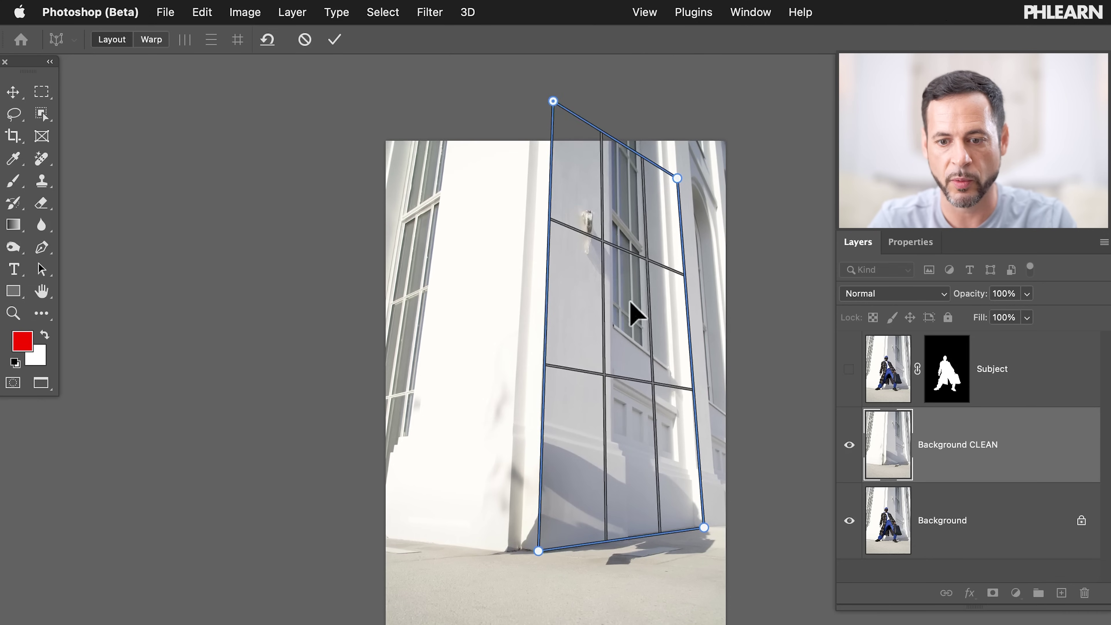
key(super+minus)
drag(638, 247, 641, 154)
drag(553, 193, 557, 92)
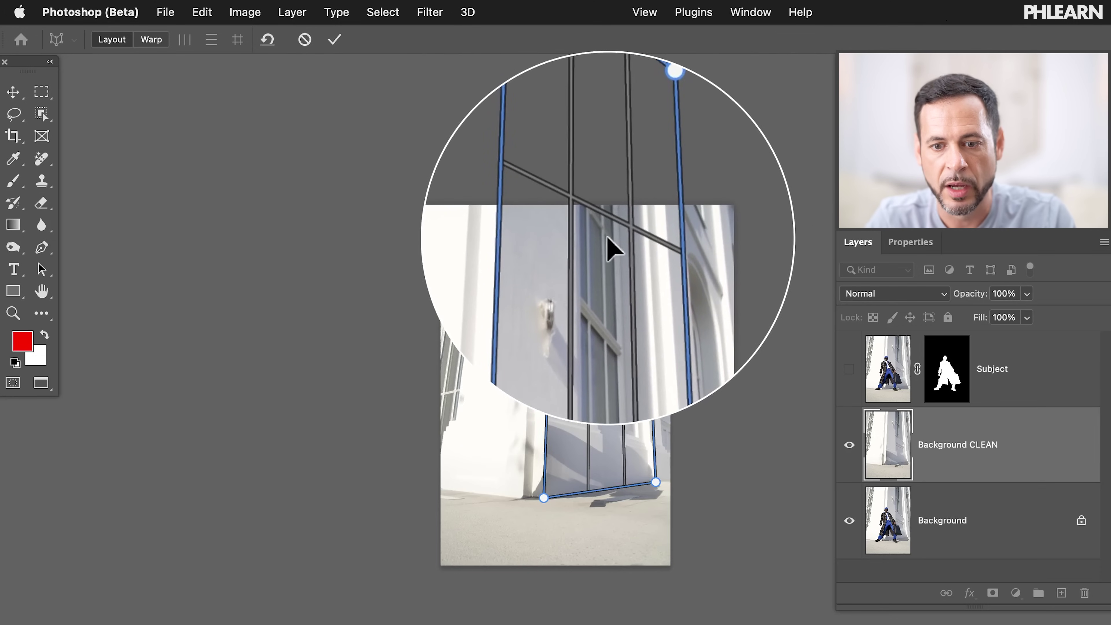
Step: Refine the four corners so the plane follows the building's corner column, the right-hand wall's vertical lines and its base
drag(641, 153, 640, 212)
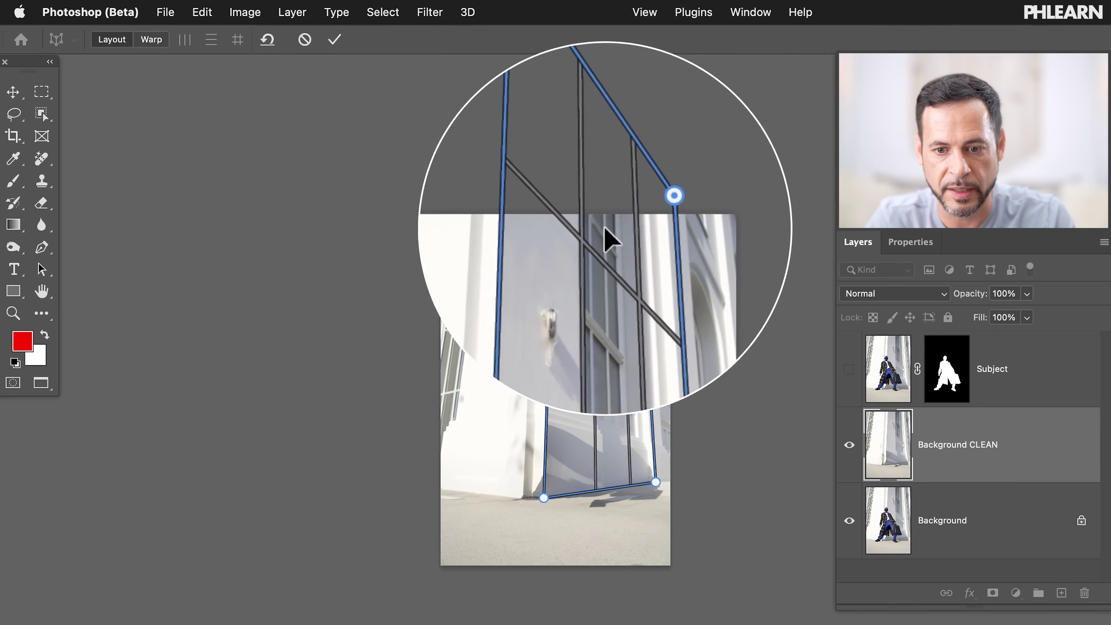
drag(640, 214, 637, 224)
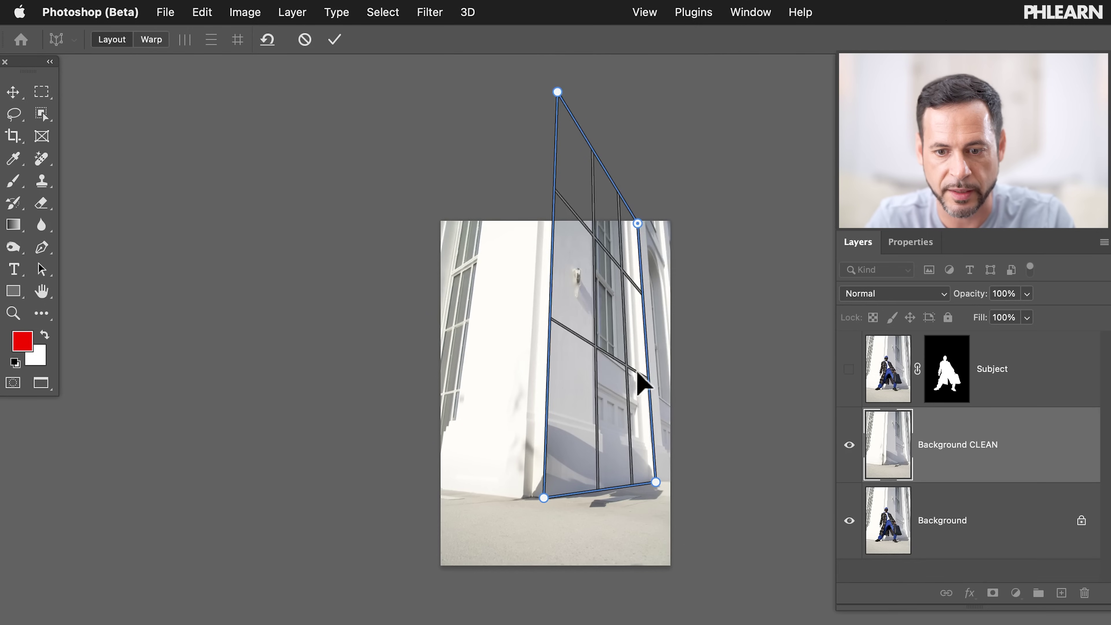
click(621, 386)
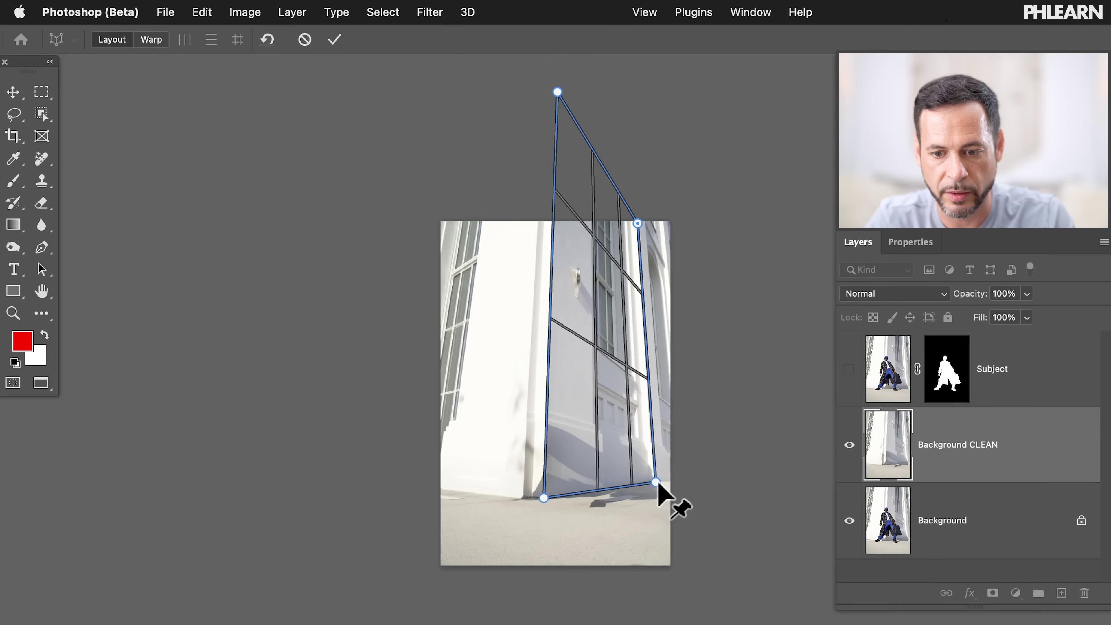
drag(657, 482, 650, 489)
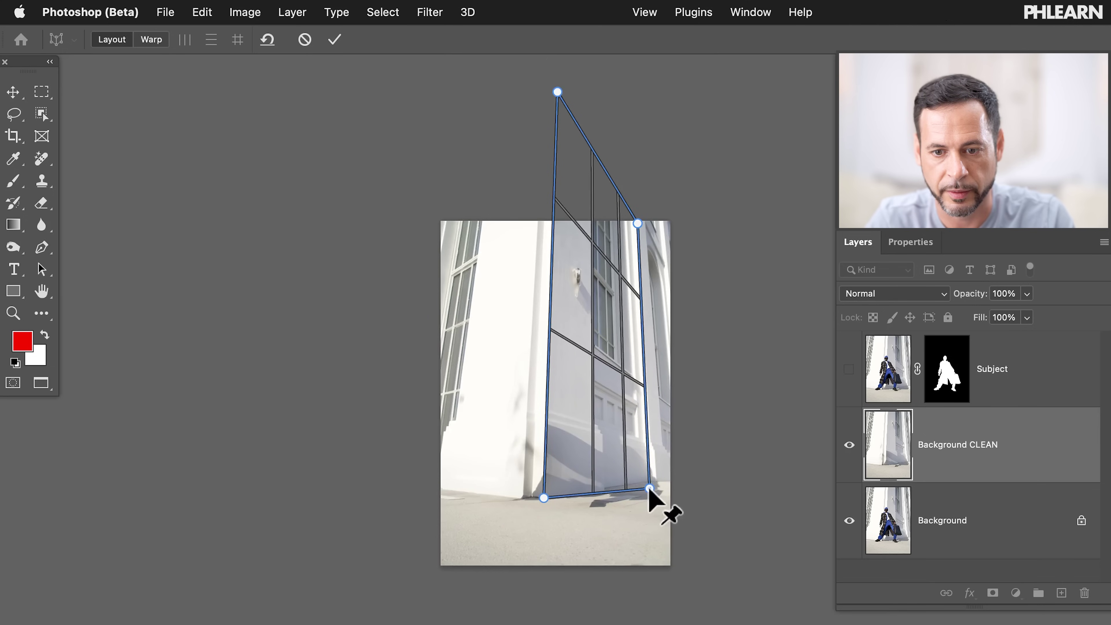
drag(543, 497, 534, 495)
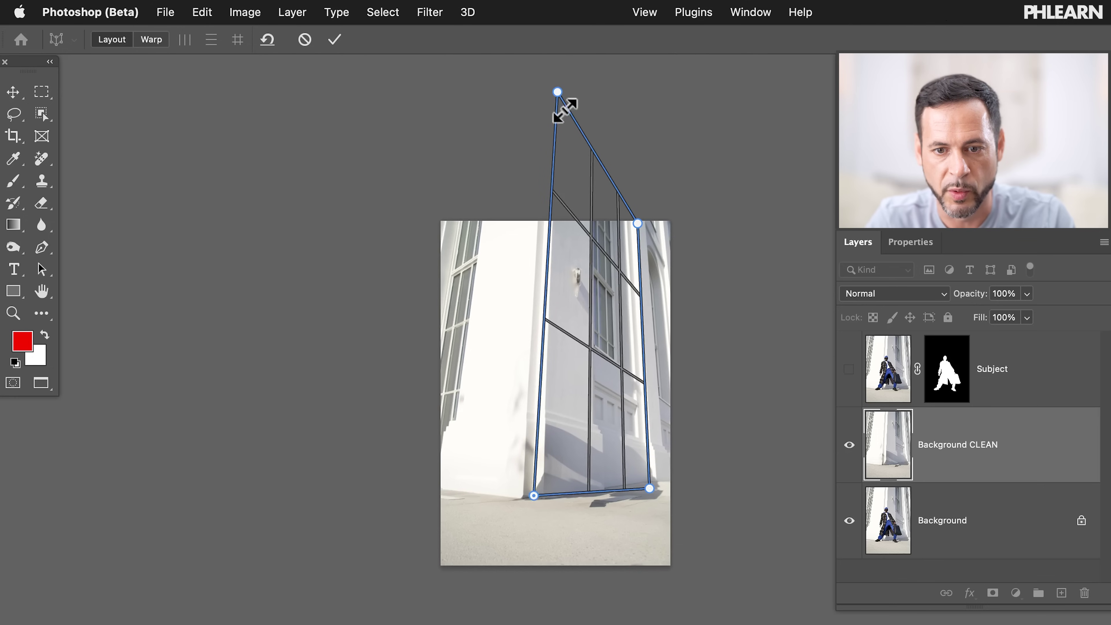
drag(557, 91, 560, 92)
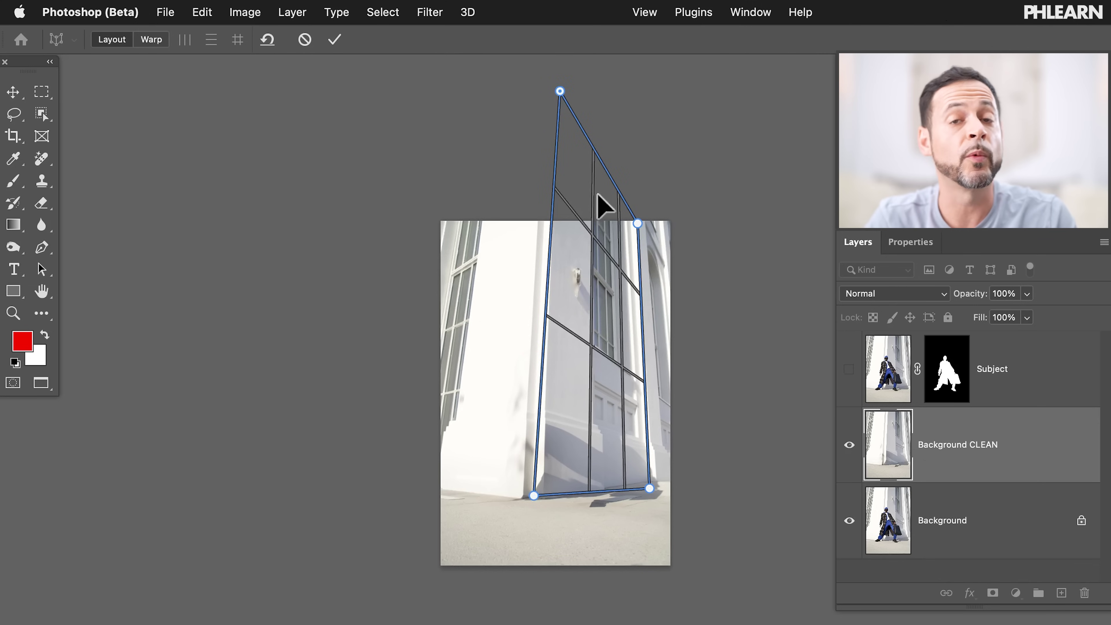
Step: Enlarge the right-hand plane upward and move its outer edge past the photo's right border, keeping it aligned with the wall
scroll(604, 214, right, 3)
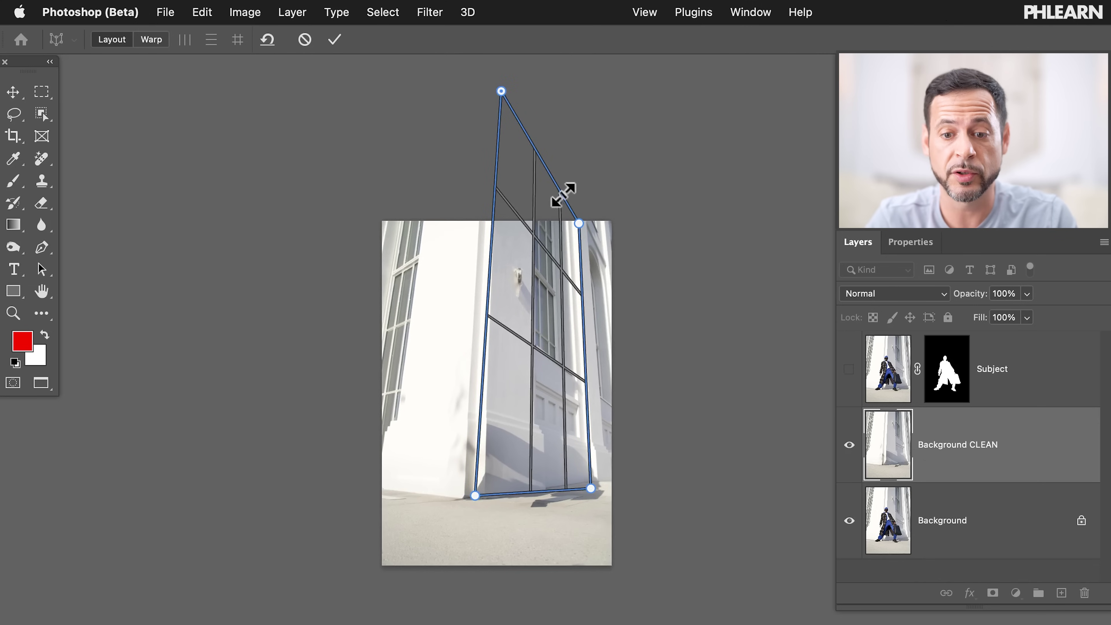
drag(561, 189, 572, 159)
drag(588, 293, 629, 298)
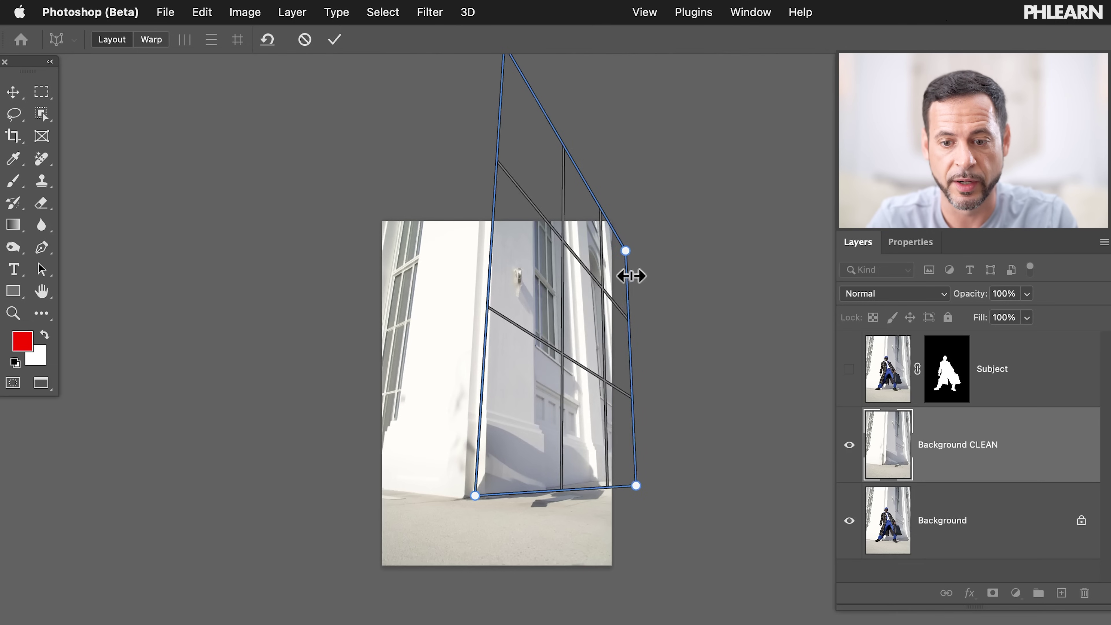
drag(626, 256, 624, 272)
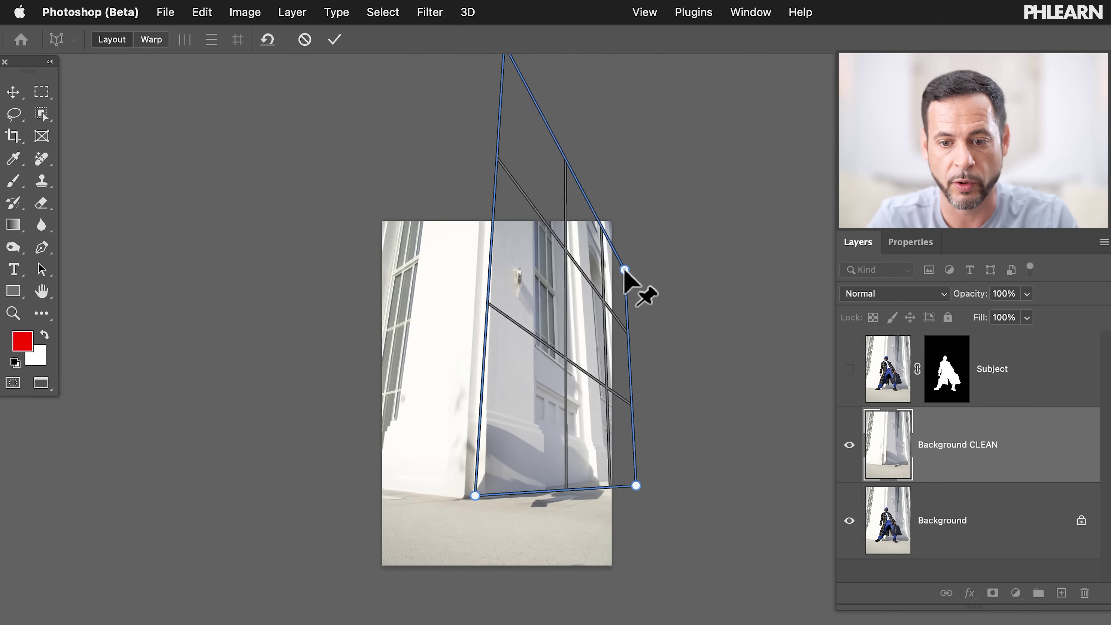
drag(625, 306, 639, 310)
drag(621, 254, 629, 230)
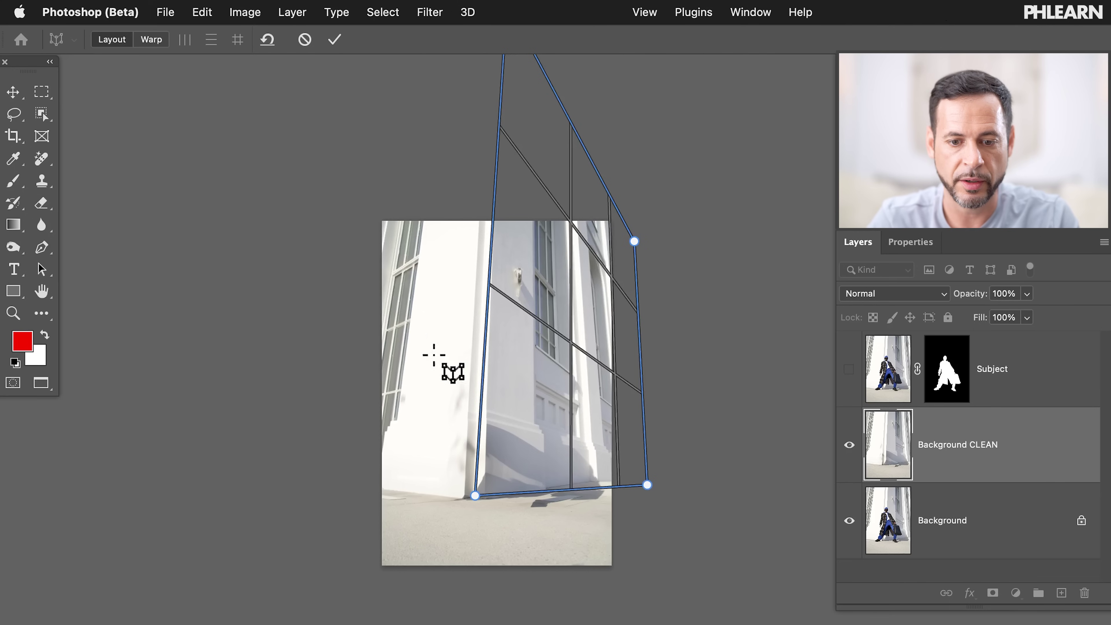
Step: Add a second plane on the left-hand wall and snap its inner edge to the first plane along the building's corner
drag(433, 346, 475, 499)
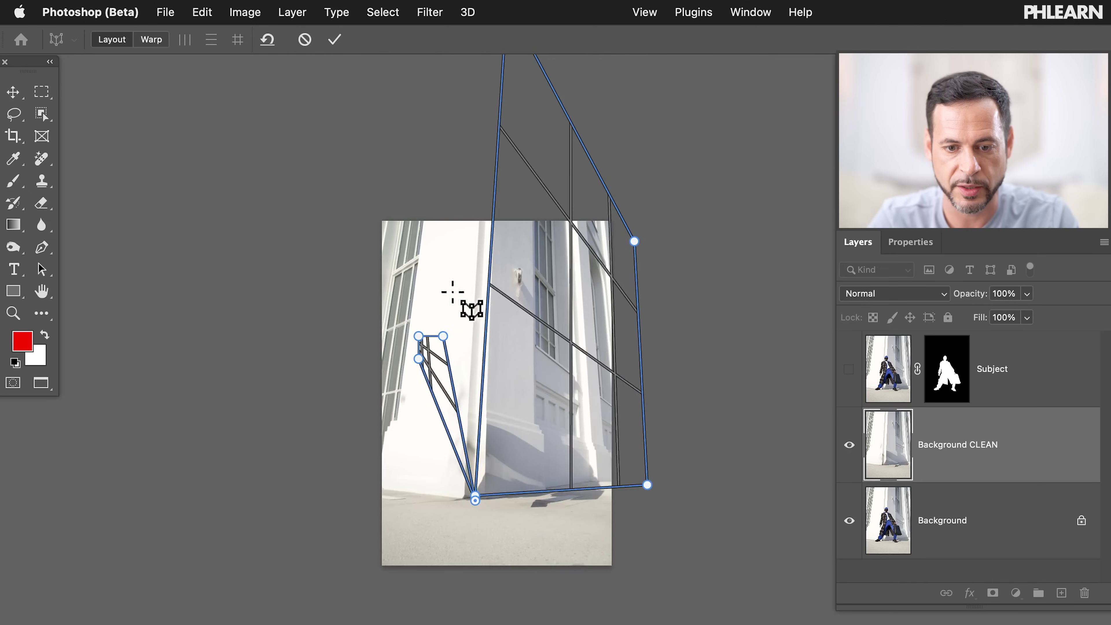
key(super+minus)
scroll(444, 339, up, 1)
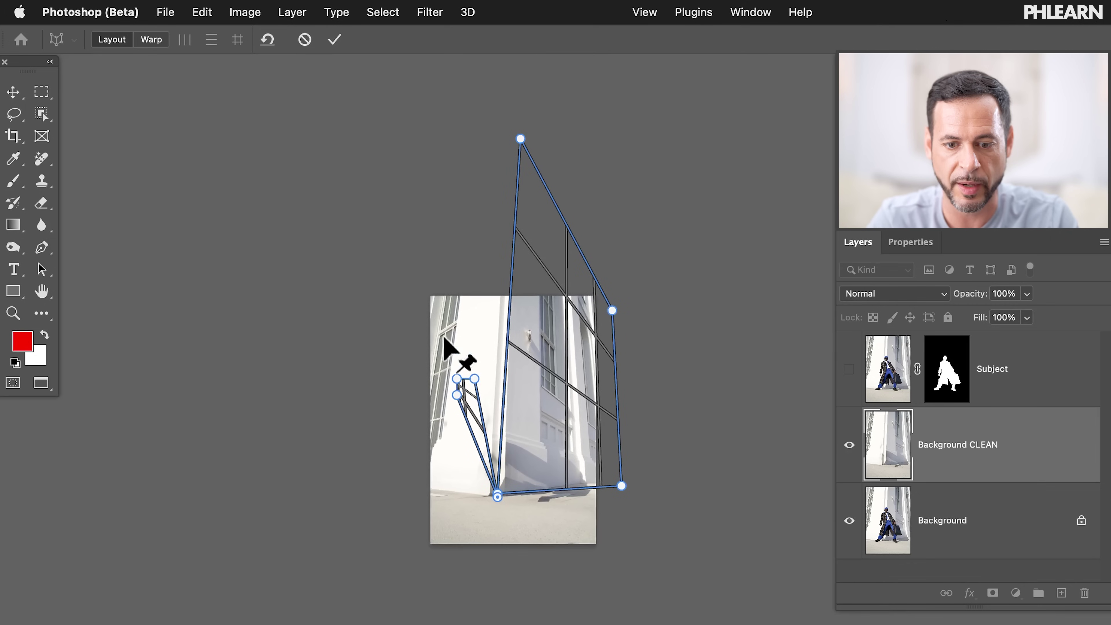
drag(474, 379, 485, 222)
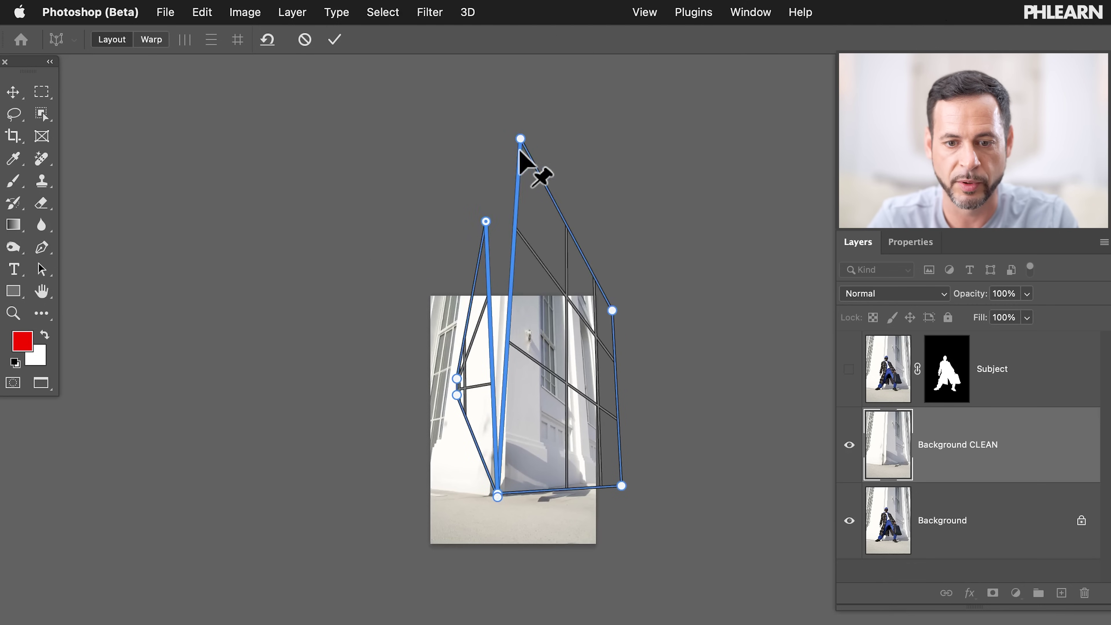
drag(486, 221, 465, 369)
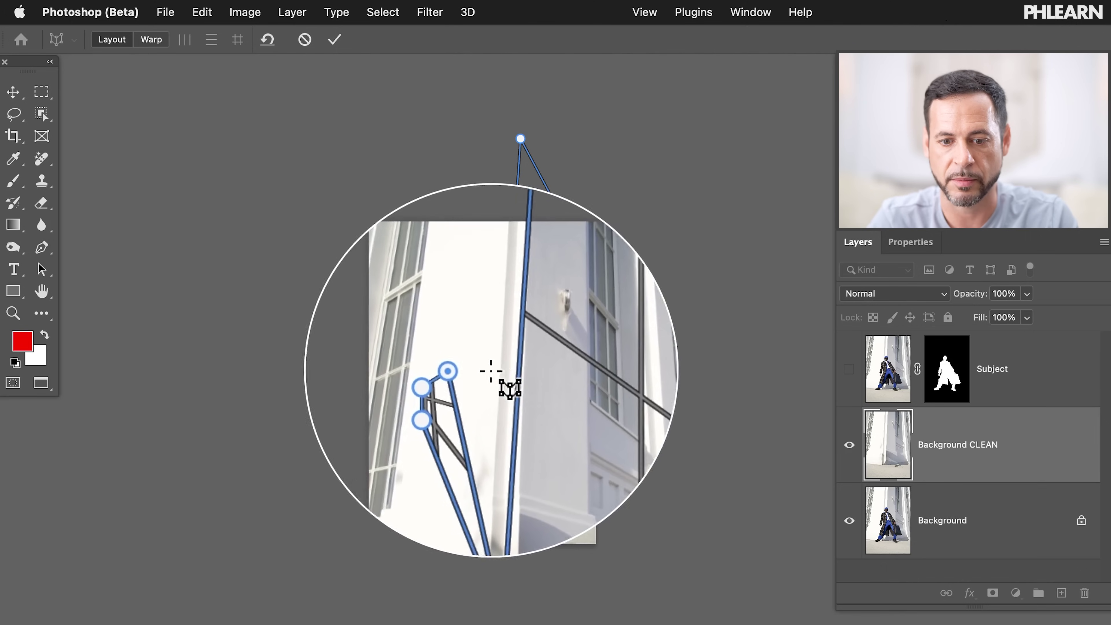
drag(471, 374, 496, 298)
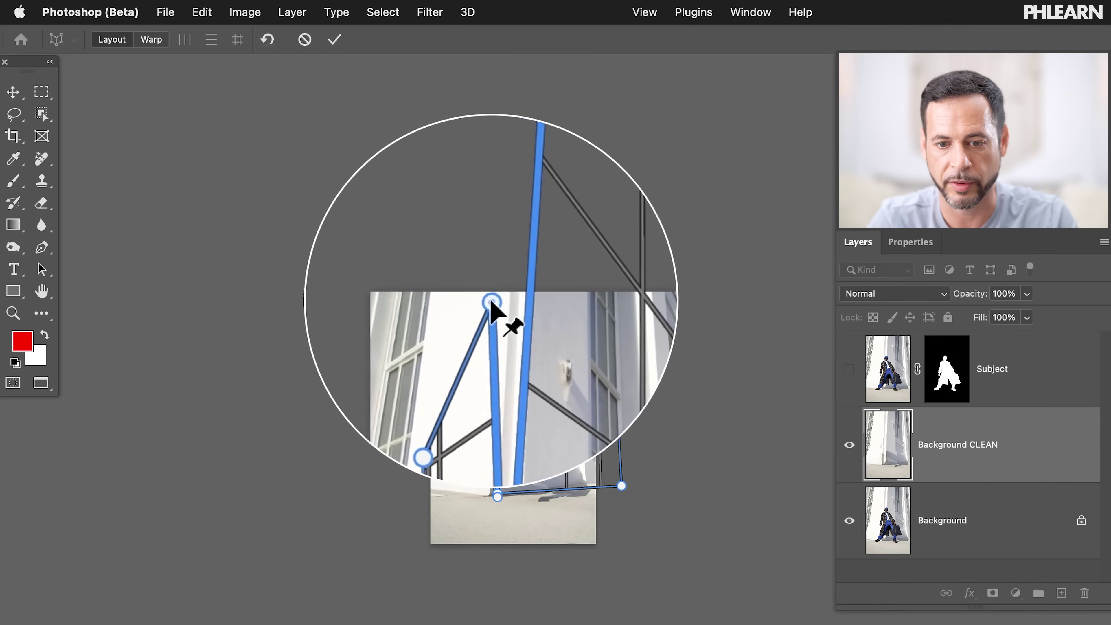
drag(501, 277, 501, 277)
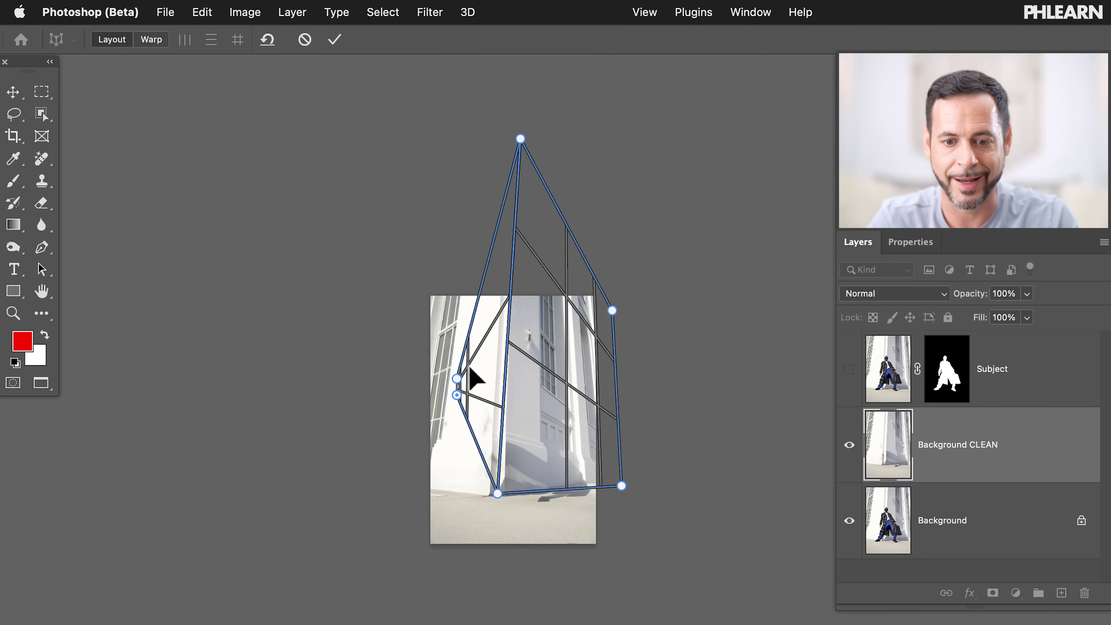
Step: Fit the left-hand plane's outer corners to the wall's perspective, extending its outer edge past the photo's left border
drag(457, 378, 423, 262)
drag(456, 396, 403, 489)
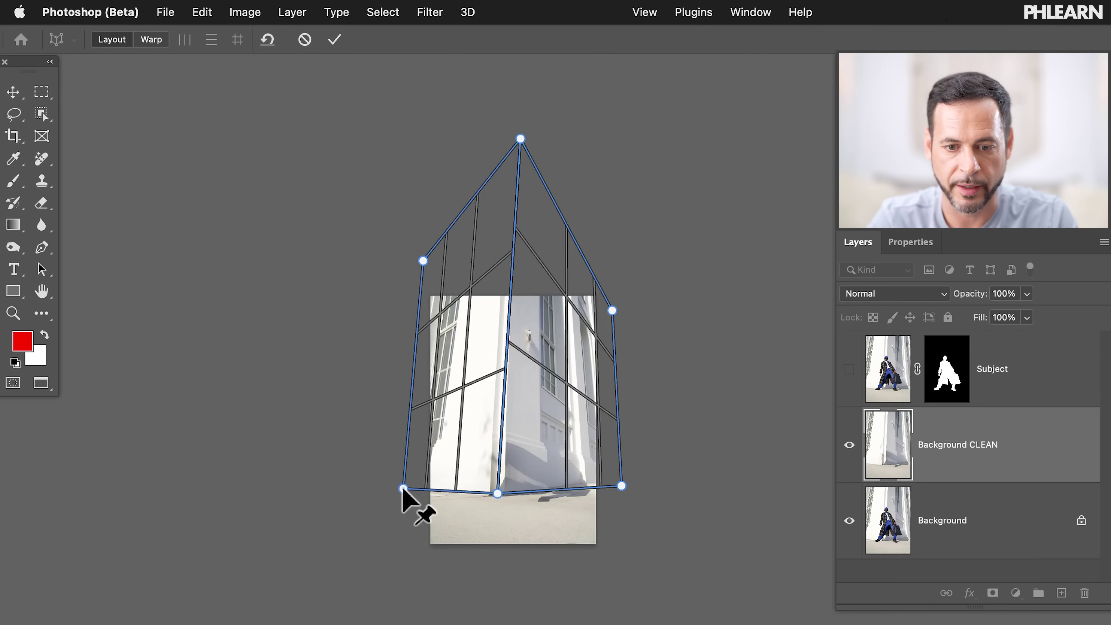
drag(422, 259, 435, 218)
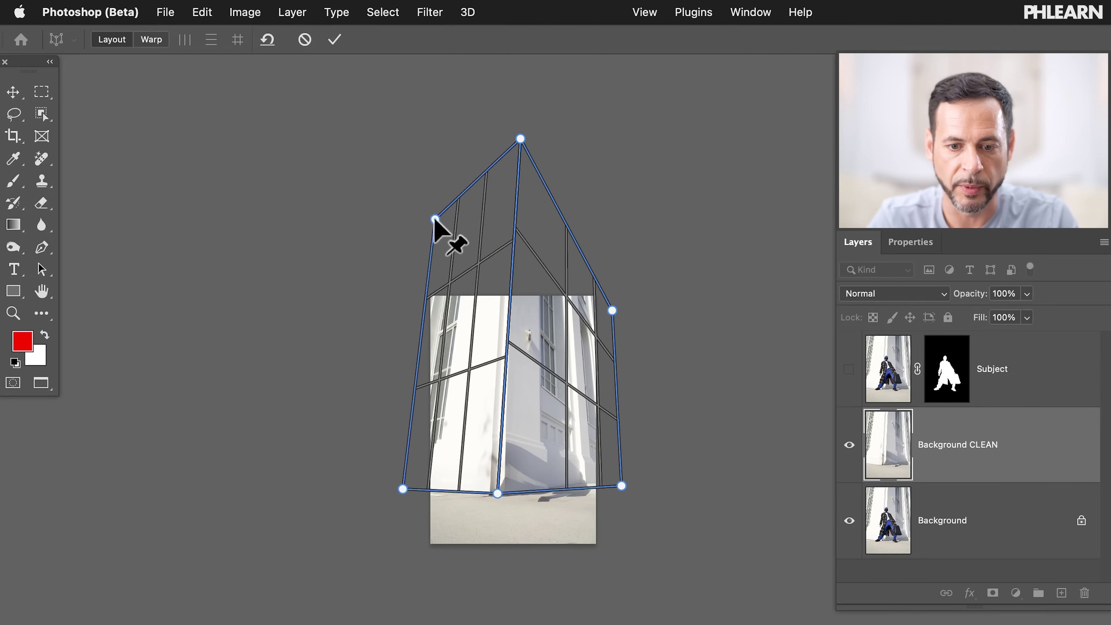
scroll(467, 347, up, 5)
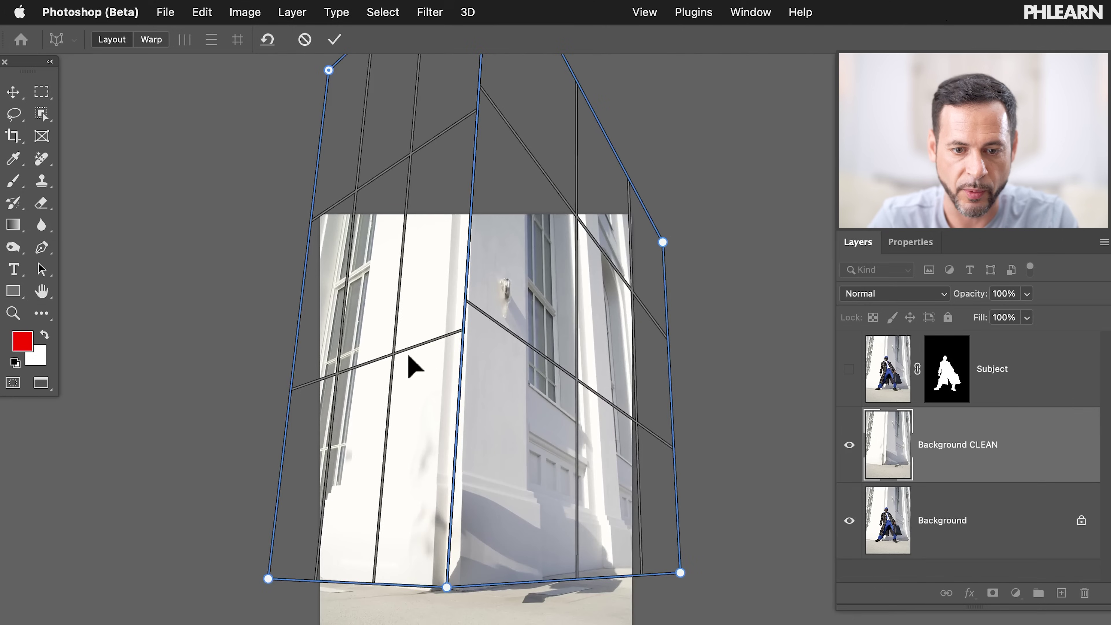
drag(301, 291, 277, 291)
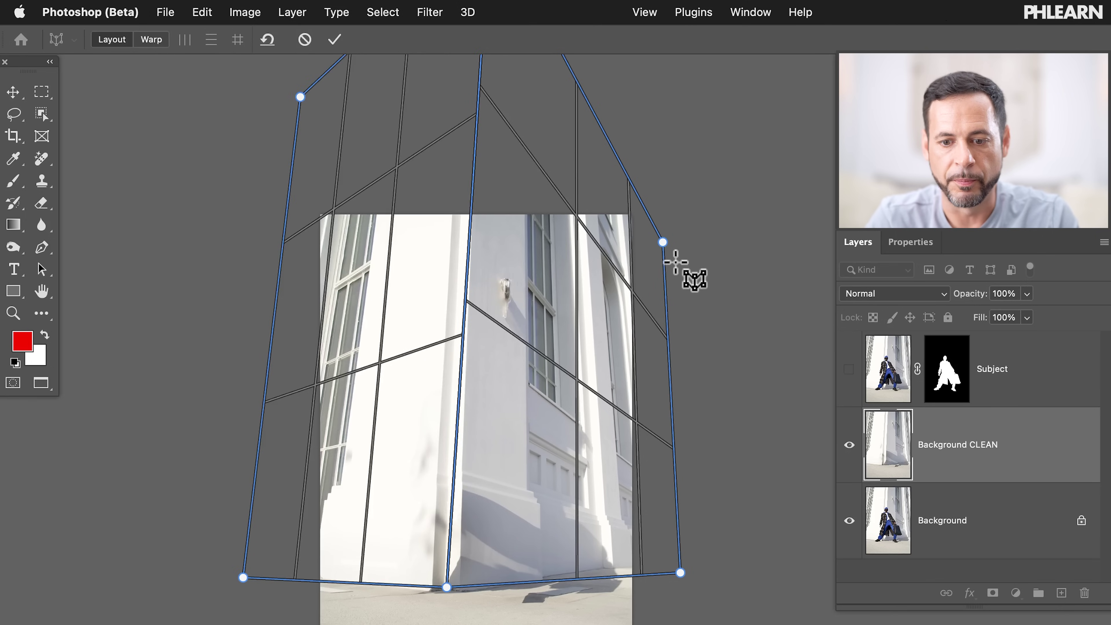
Step: Readjust the right-hand plane's two outer corners farther outside the photo to match the wall's base and vertical lines
drag(681, 573, 710, 569)
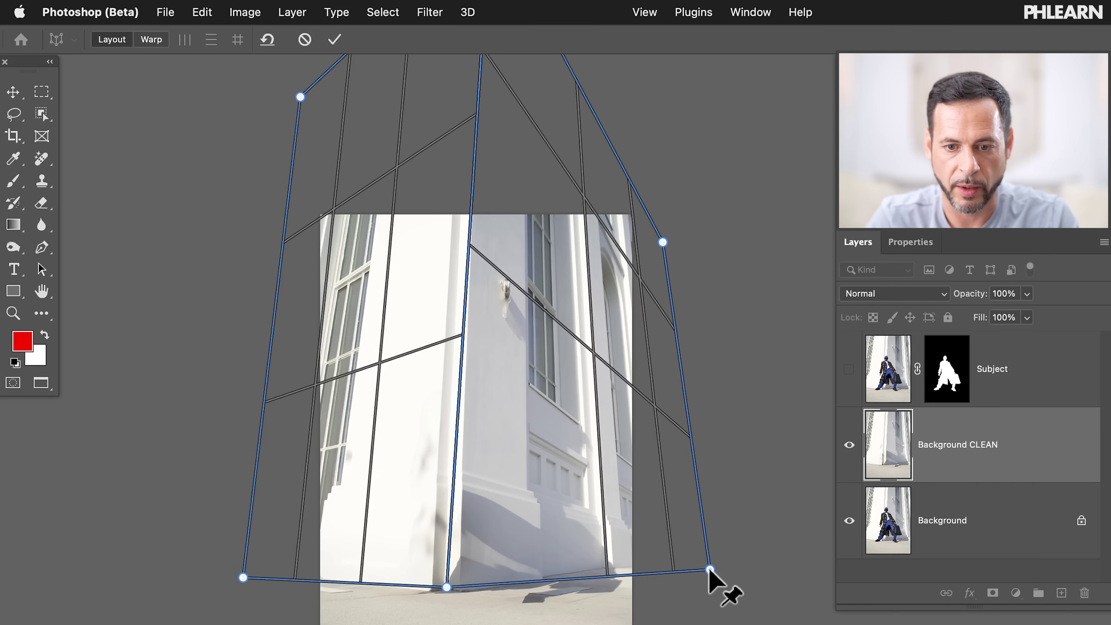
drag(663, 242, 660, 277)
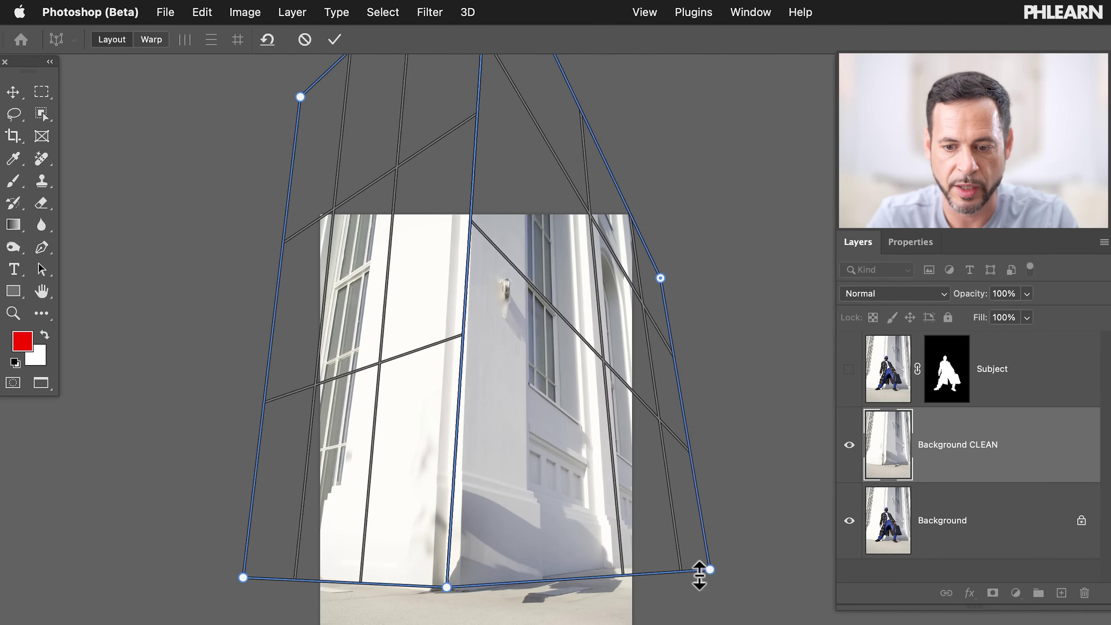
drag(710, 569, 703, 558)
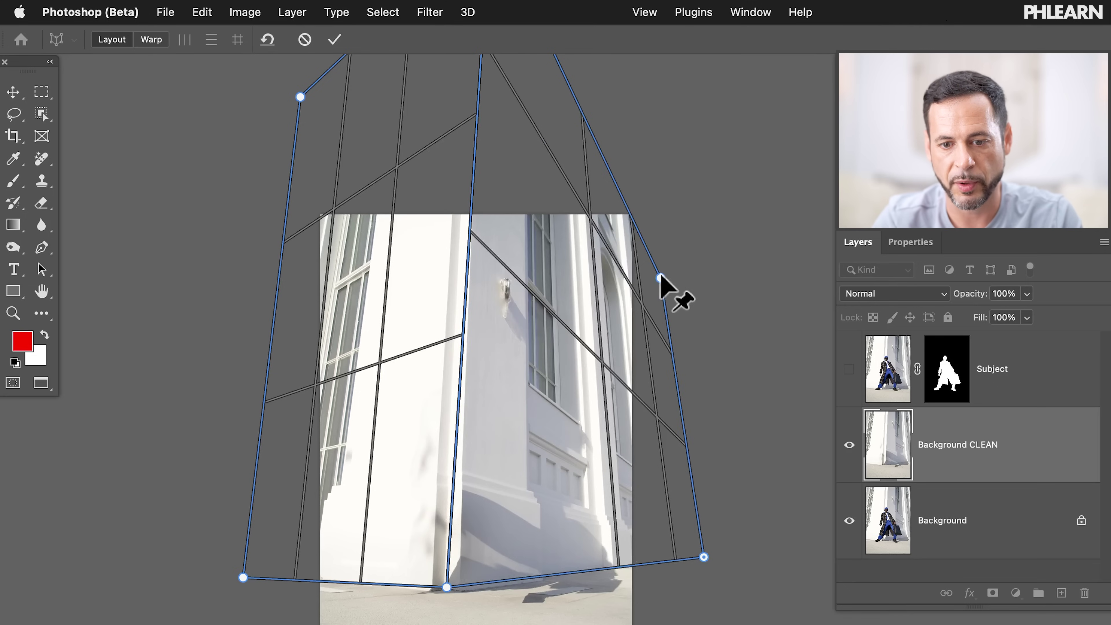
drag(662, 277, 661, 282)
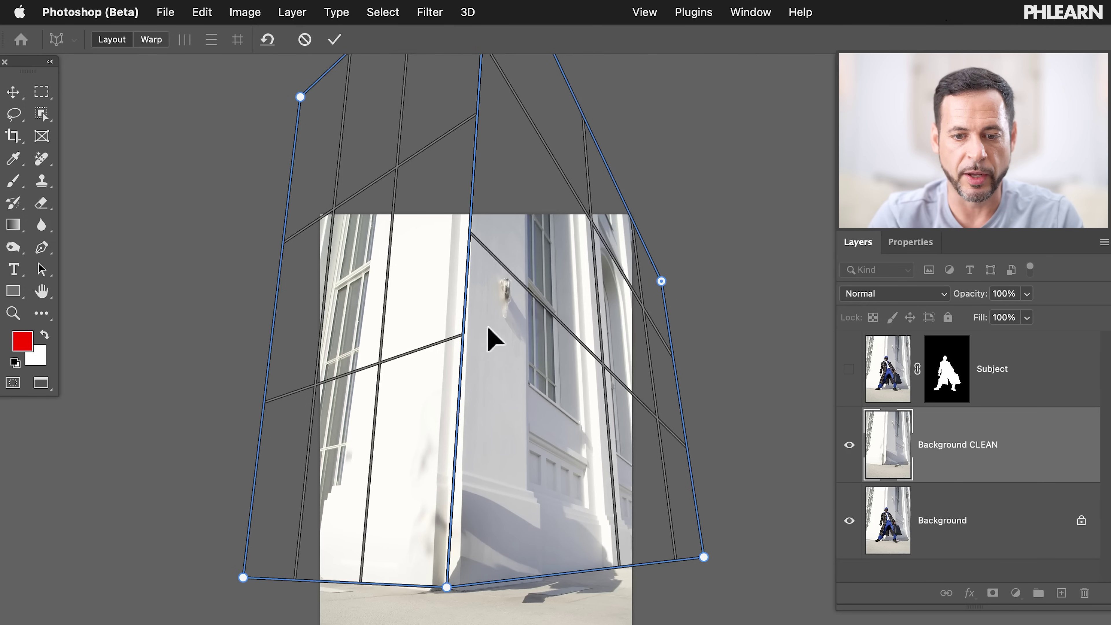
Step: Fine-tune the bottom and top points of the planes' shared edge to follow the building's corner
drag(447, 587, 454, 593)
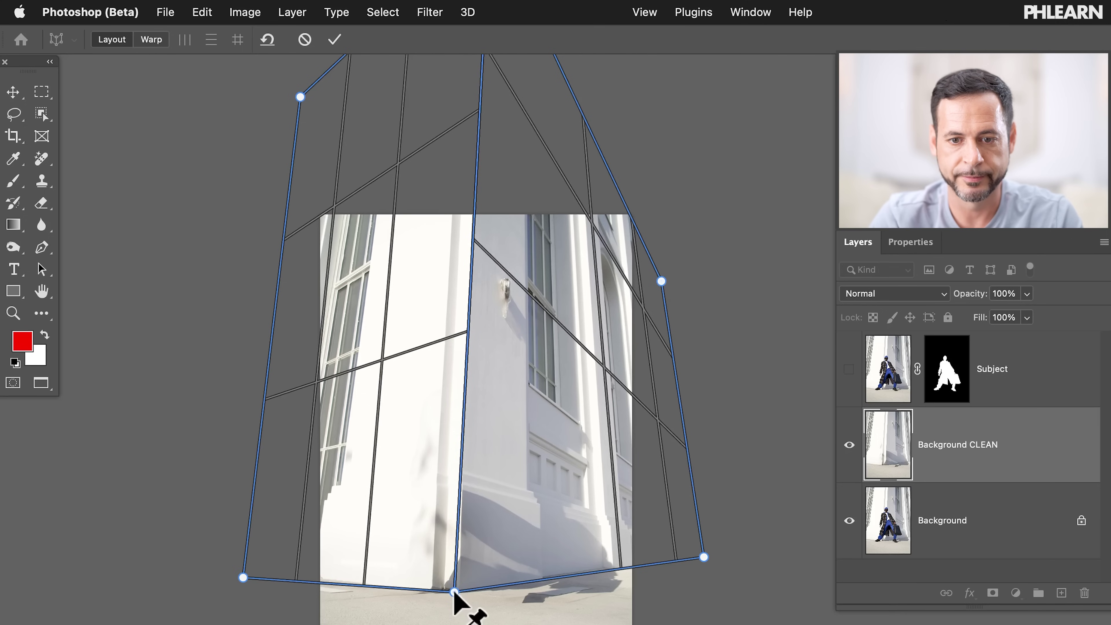
scroll(508, 303, up, 10)
drag(477, 115, 471, 123)
Step: Add a plane on the pavement below the left wall, snapping it to the wall's base and extending it past the photo's left and bottom borders
scroll(464, 236, down, 15)
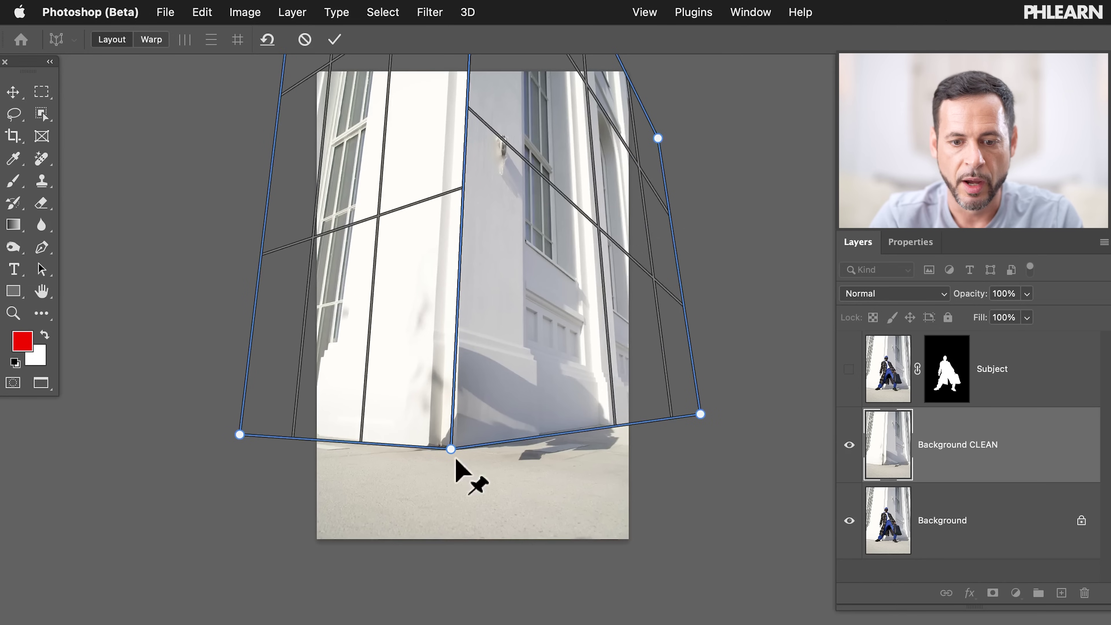
drag(413, 466, 482, 514)
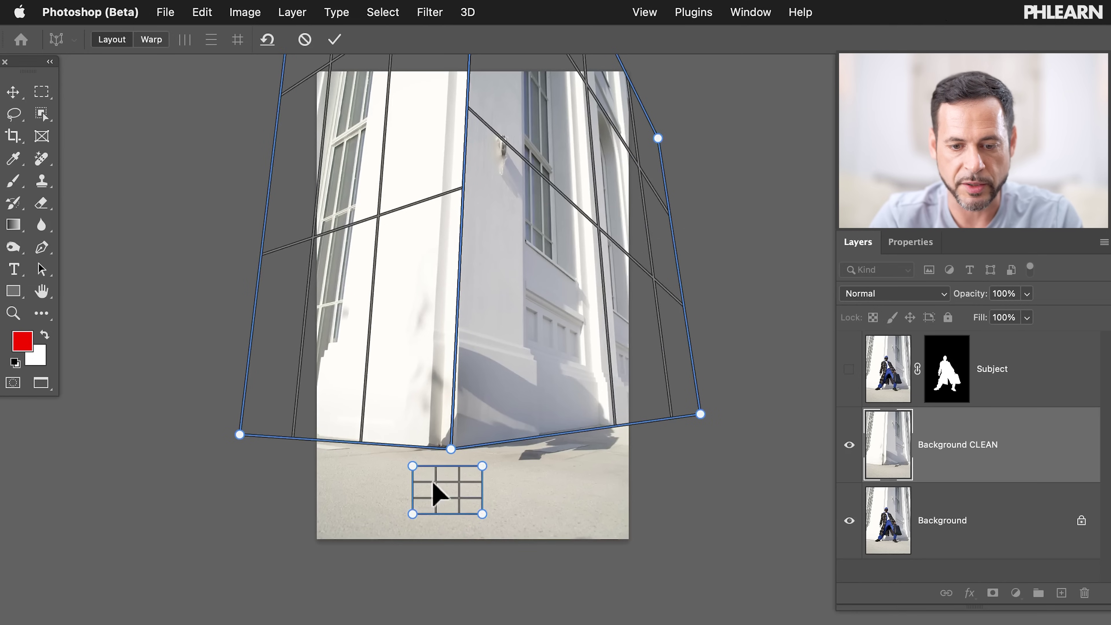
drag(410, 466, 229, 432)
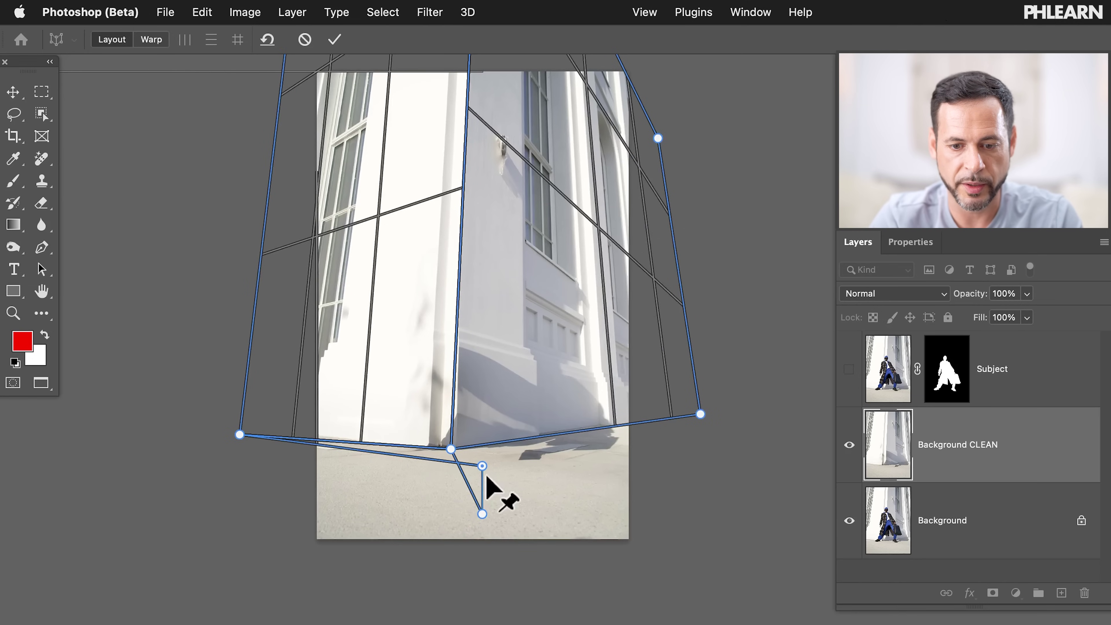
drag(454, 480, 225, 524)
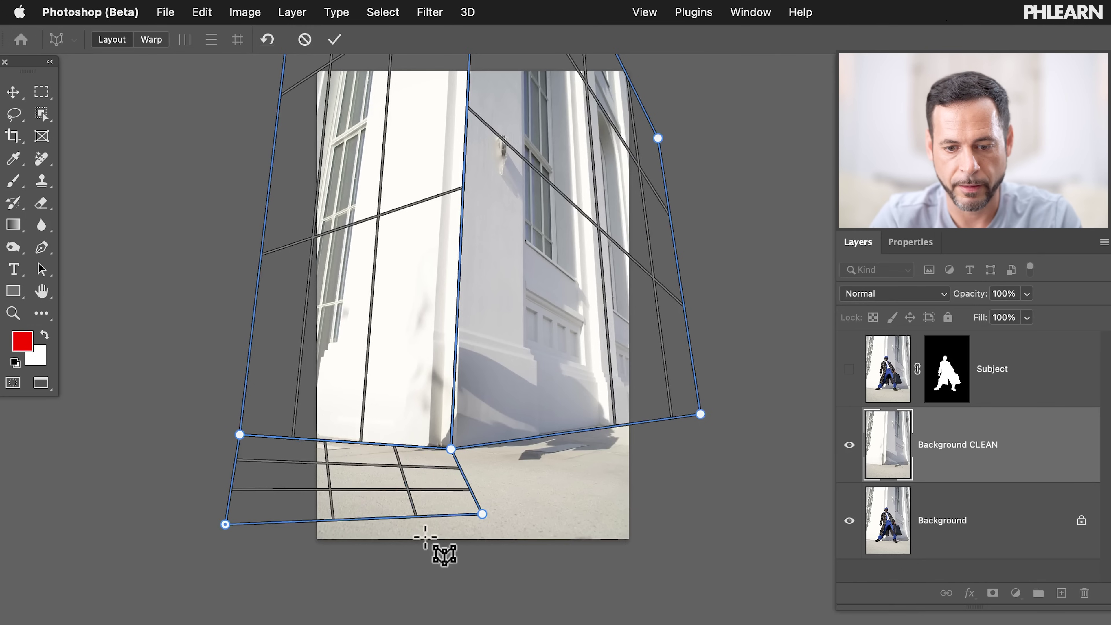
drag(483, 515, 461, 555)
drag(225, 524, 224, 557)
Step: Add a second pavement plane under the right wall, attached to the neighbouring planes and extended past the photo's right and bottom borders
drag(479, 469, 599, 530)
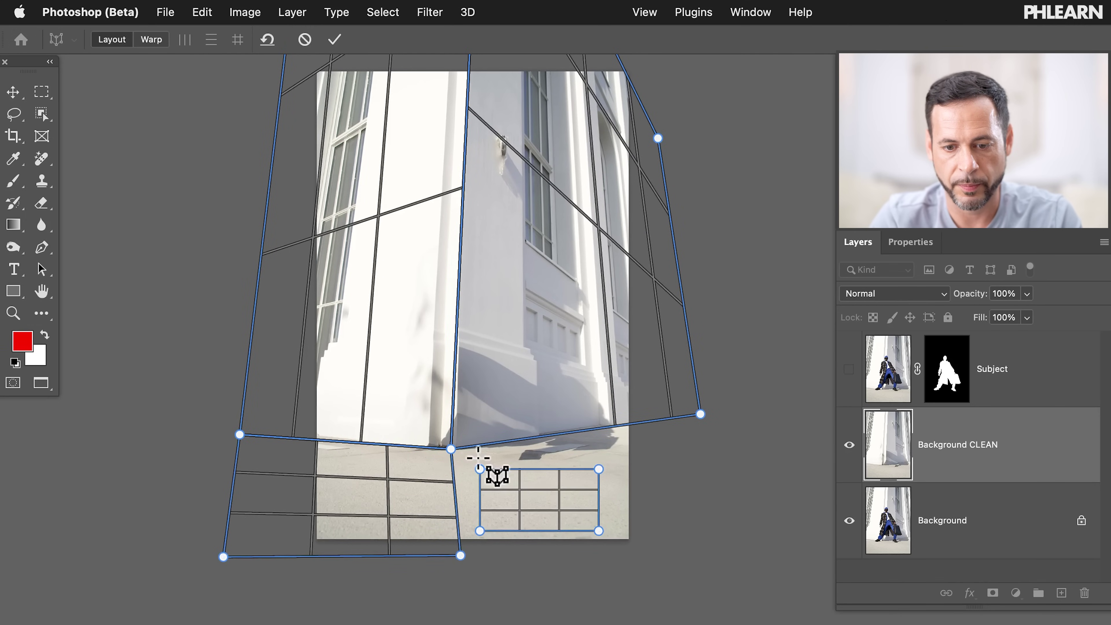
drag(480, 469, 451, 449)
drag(605, 478, 703, 417)
drag(599, 531, 701, 565)
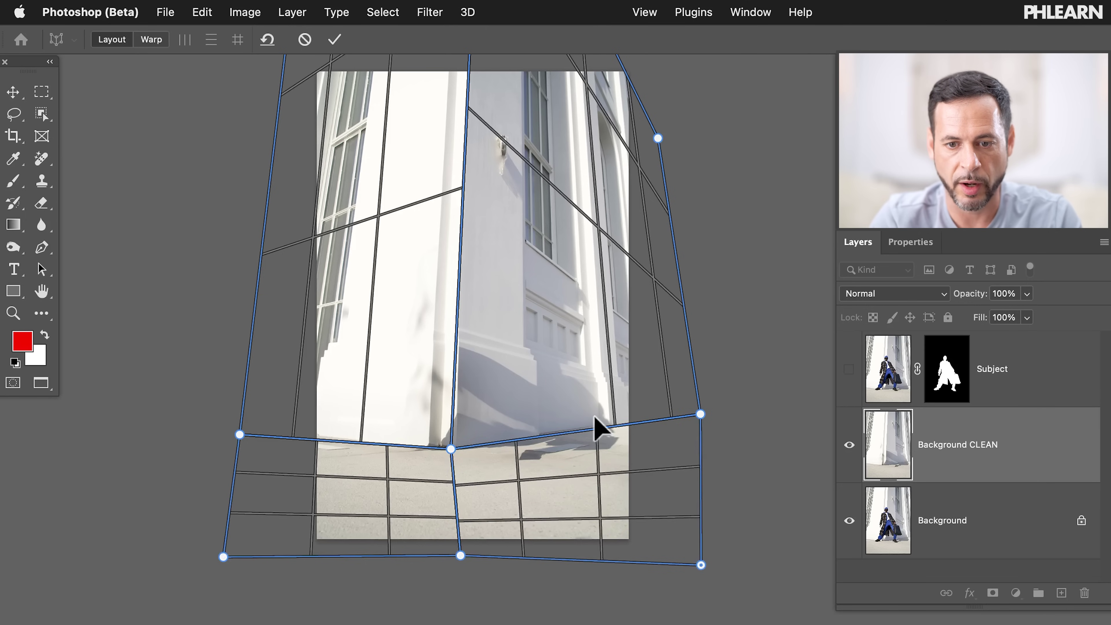
Step: Switch Perspective Warp to Warp mode, then lower the top of the building's corner edge and shift the right wall's upper outer point
scroll(599, 427, down, 5)
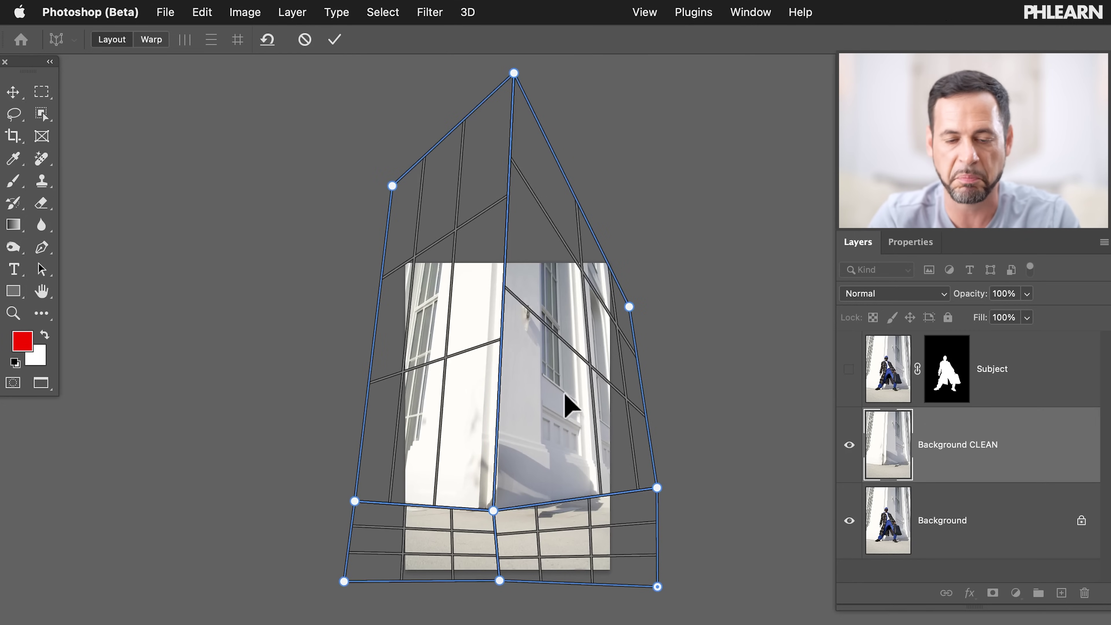
scroll(550, 384, down, 3)
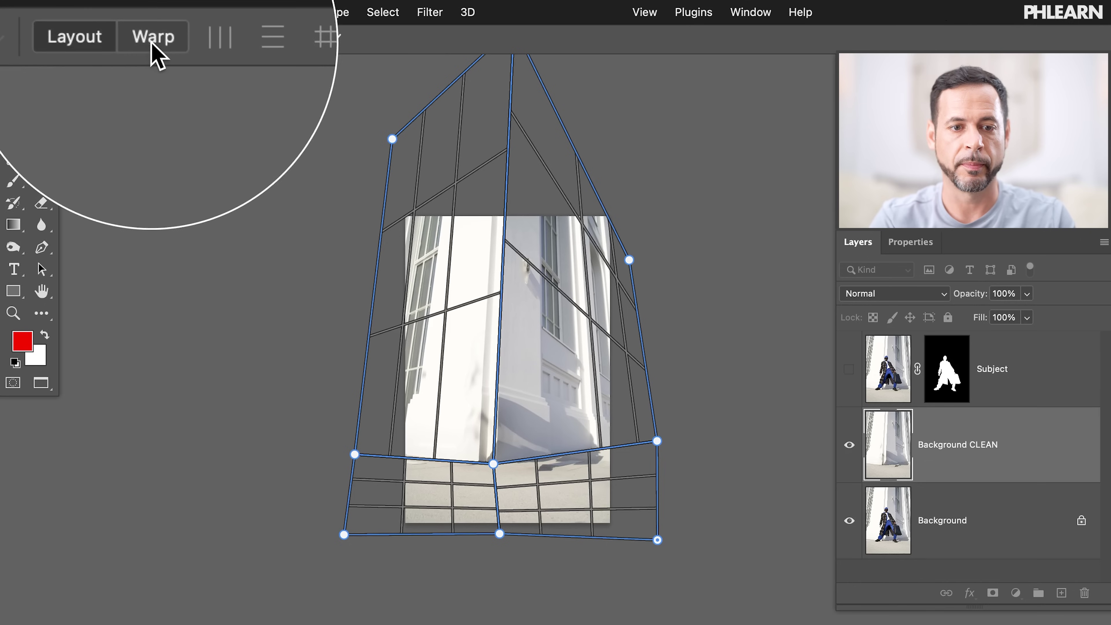
click(151, 40)
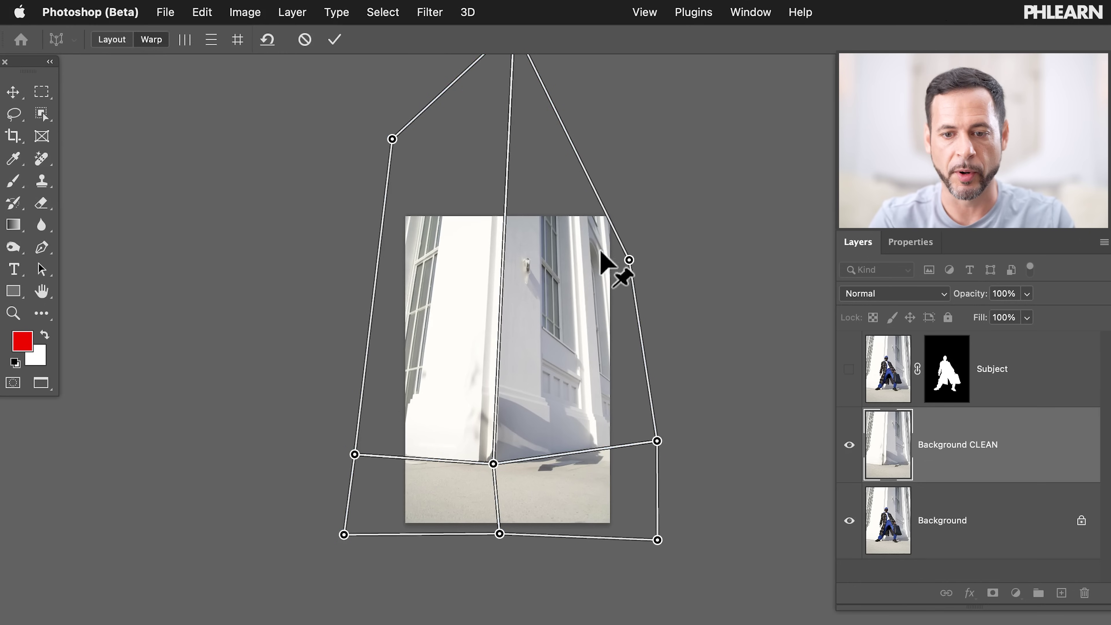
mouse_move(629, 260)
mouse_down()
mouse_move(660, 259)
mouse_move(648, 234)
mouse_move(633, 263)
mouse_move(636, 246)
mouse_up()
scroll(613, 218, up, 3)
drag(520, 104, 504, 190)
scroll(506, 389, up, 5)
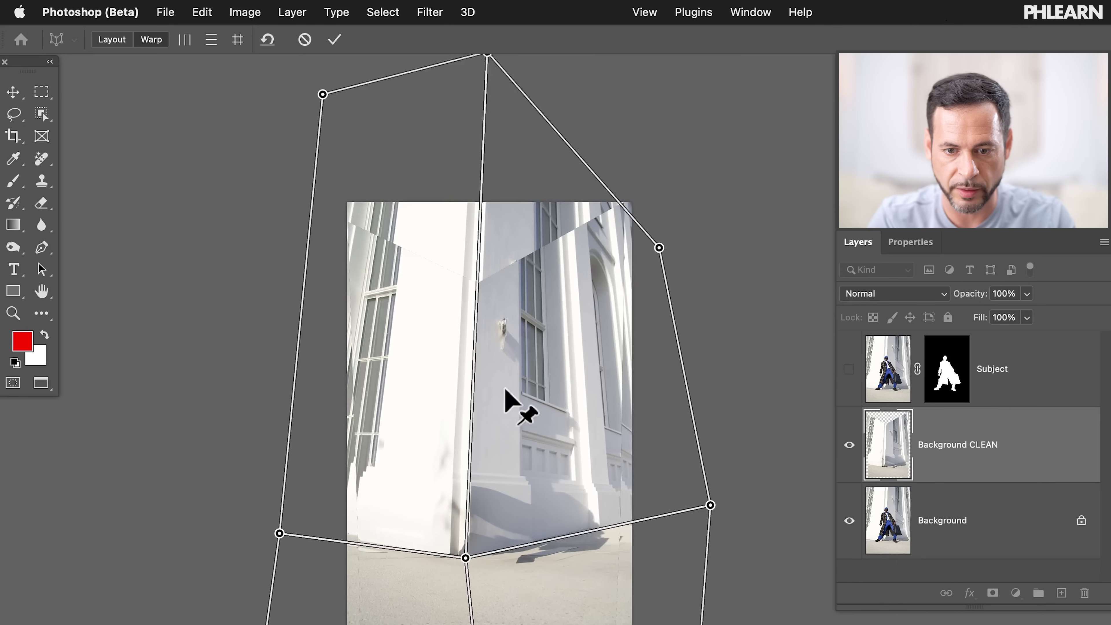
Step: Spread the outer points of both wall planes outward so the converging walls straighten
drag(322, 80, 231, 106)
drag(673, 237, 690, 217)
drag(701, 484, 743, 490)
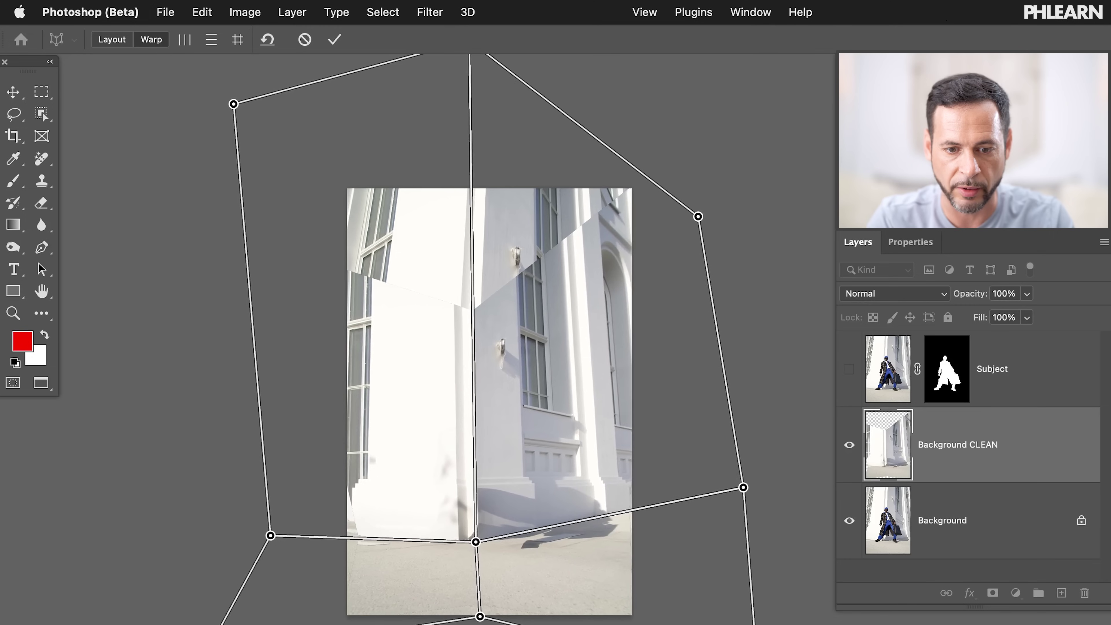
mouse_move(270, 536)
mouse_down()
mouse_move(250, 531)
mouse_move(295, 544)
mouse_move(265, 531)
mouse_up()
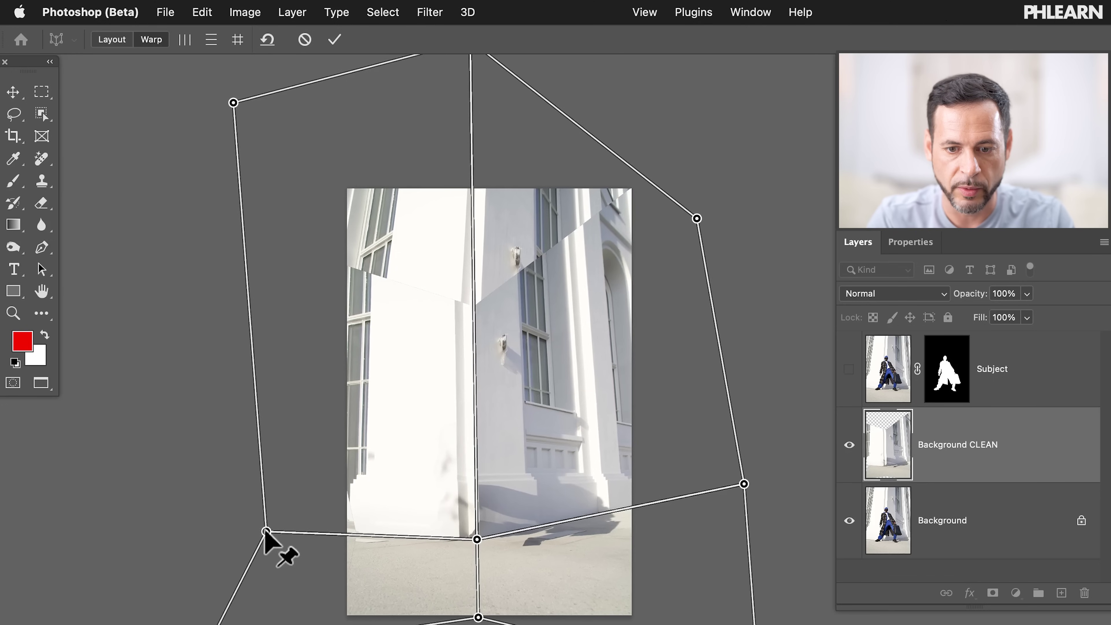
Step: Refine the outer points of both walls until the windows and columns stand vertical, and apply the perspective warp
drag(697, 218, 729, 198)
mouse_move(752, 481)
mouse_down()
mouse_move(773, 473)
mouse_move(772, 485)
mouse_up()
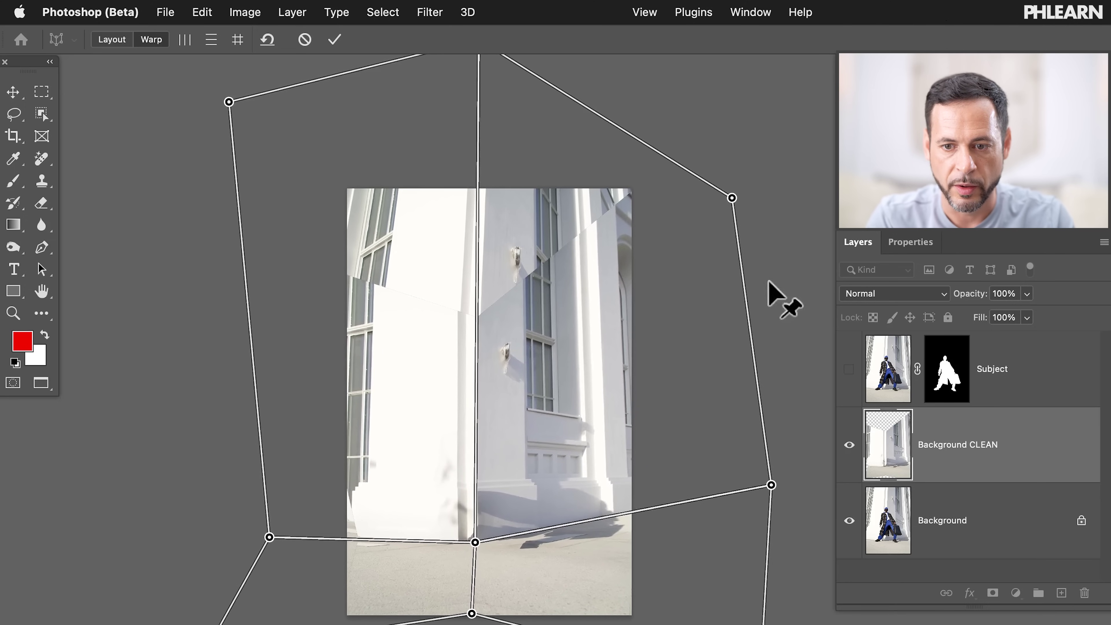
drag(732, 198, 763, 187)
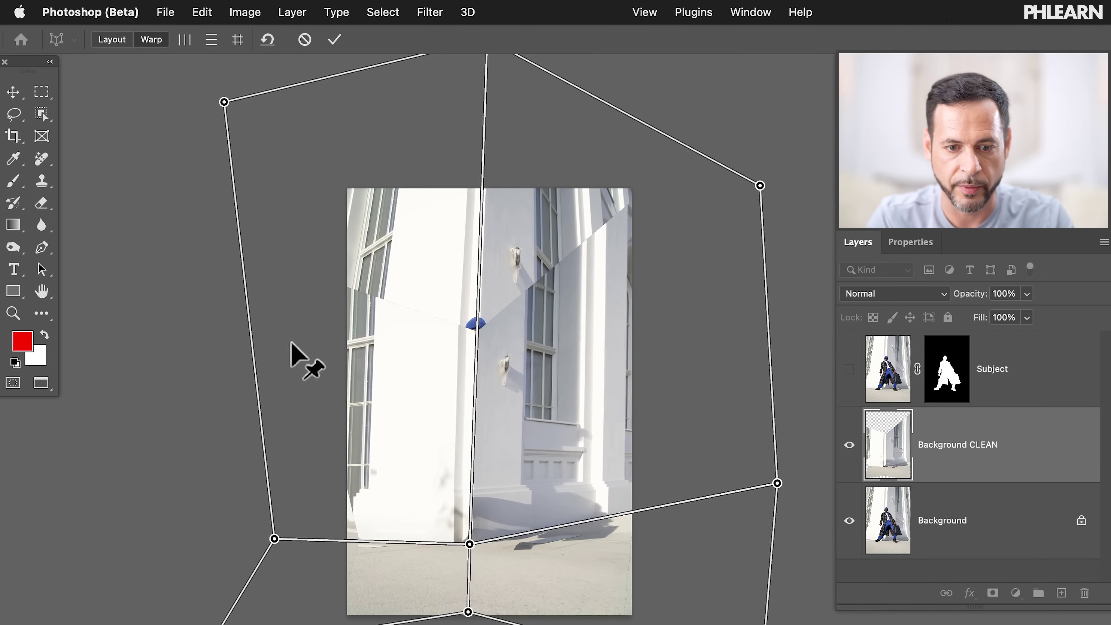
drag(224, 102, 209, 105)
drag(268, 534, 276, 537)
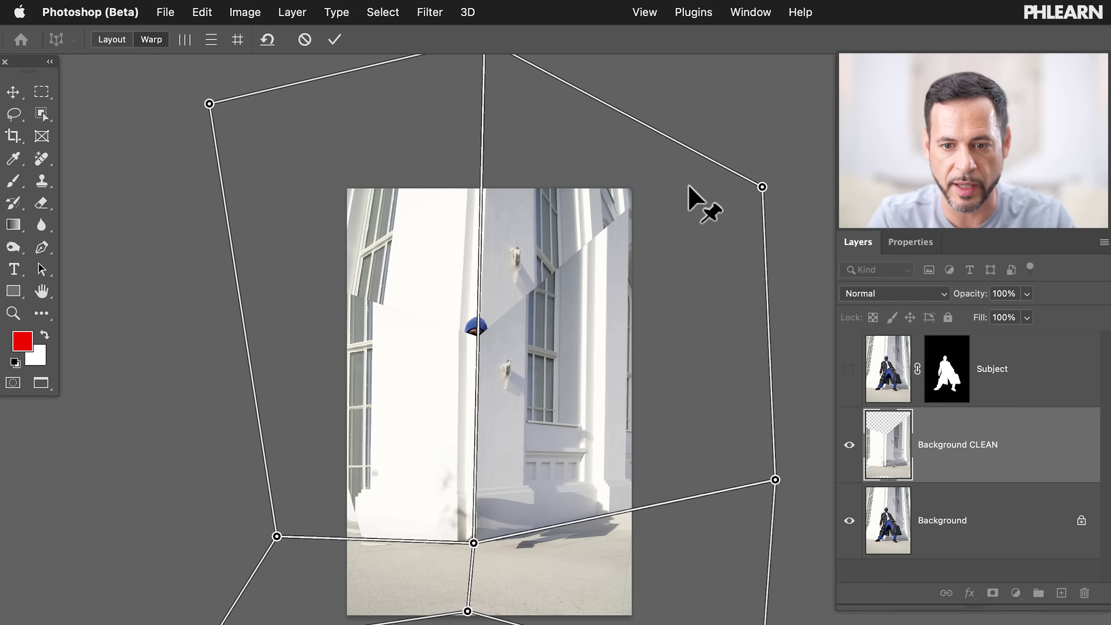
drag(763, 190, 747, 171)
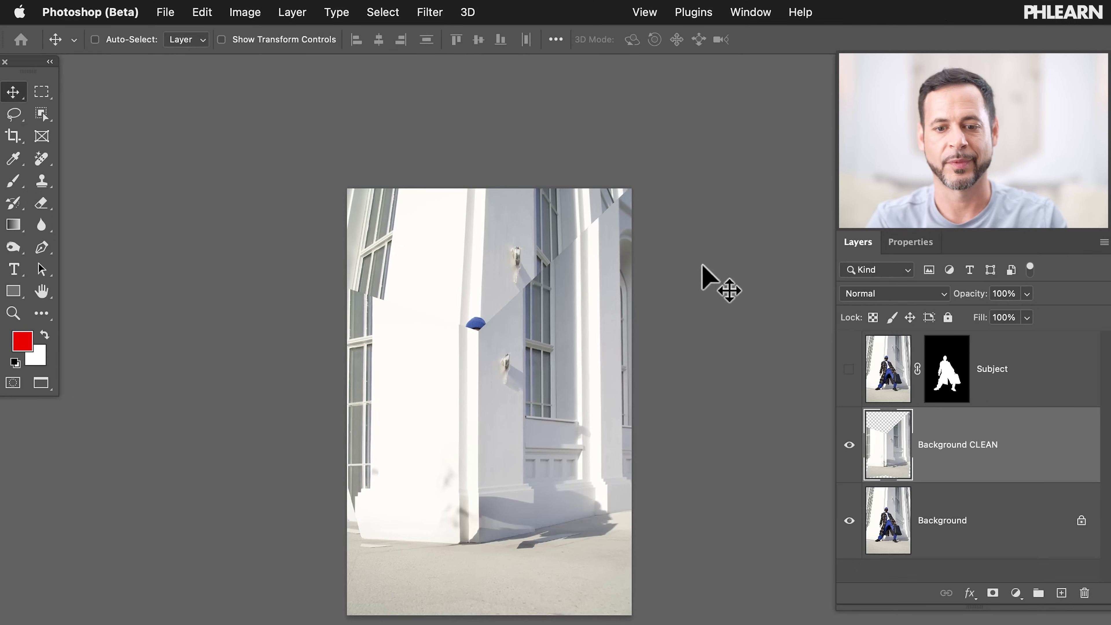
Step: Select the uncovered area above the warped building with the Polygonal Lasso, slightly overlapping the warped layer's upper edge
scroll(569, 421, down, 3)
scroll(550, 421, up, 3)
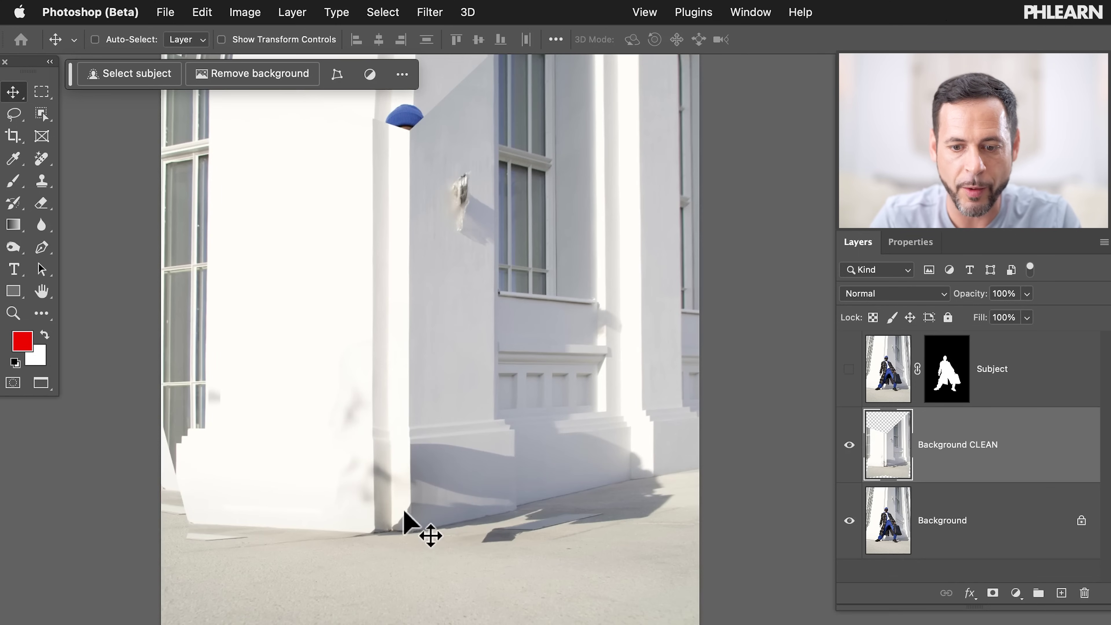
scroll(403, 510, down, 3)
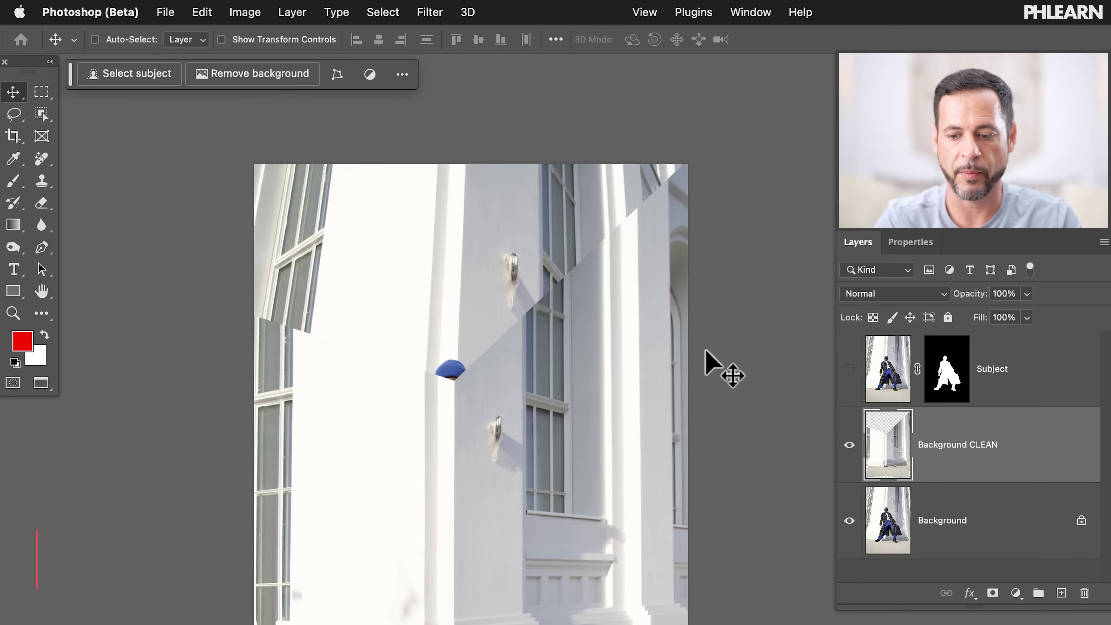
key(l)
key(shift+l)
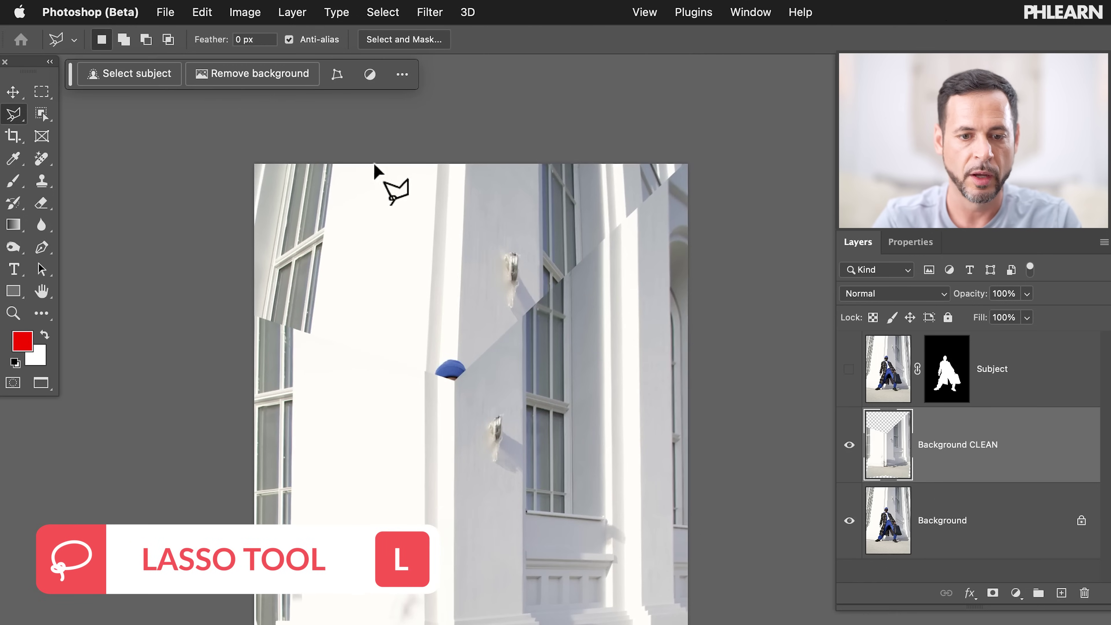
click(263, 137)
click(232, 327)
click(454, 398)
click(701, 132)
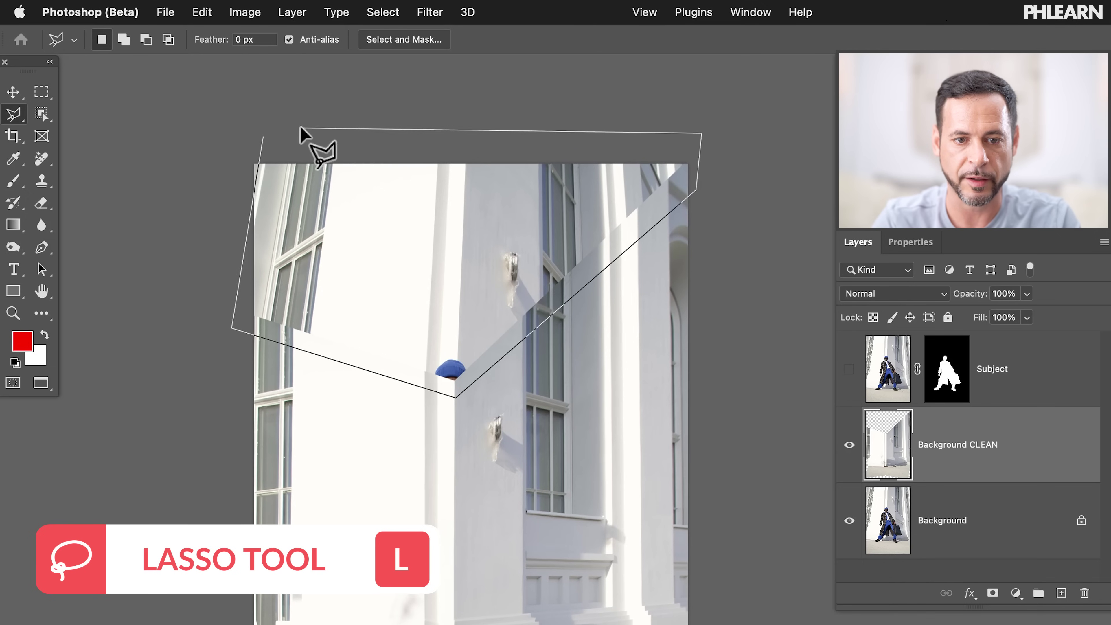
double_click(247, 250)
Step: Run Generative Fill on the upper area without a prompt and choose the third variation
click(151, 75)
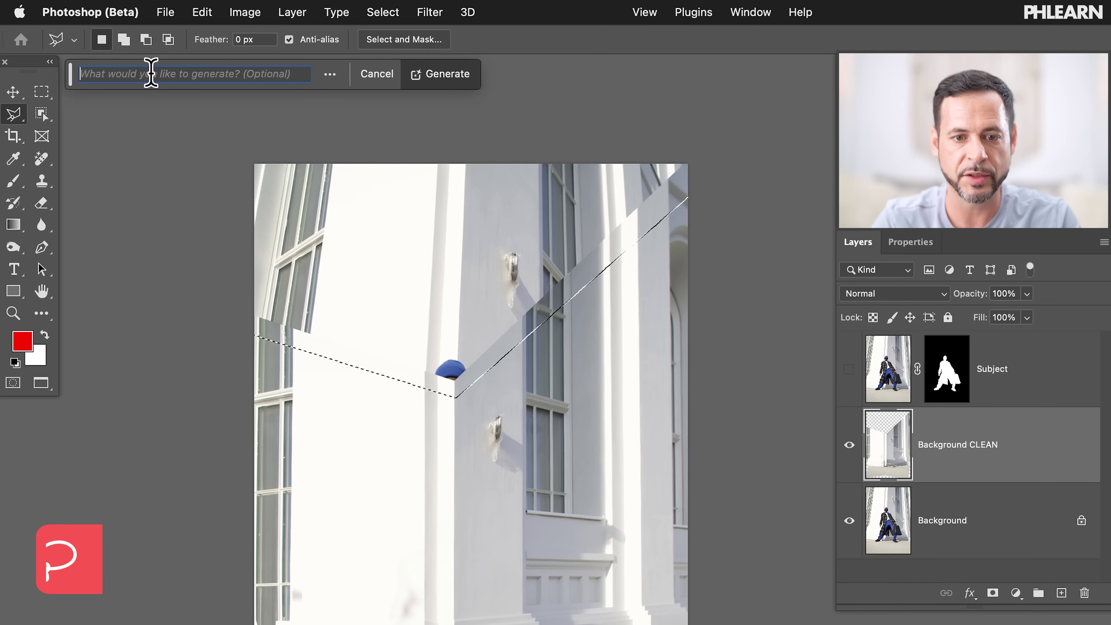
click(449, 75)
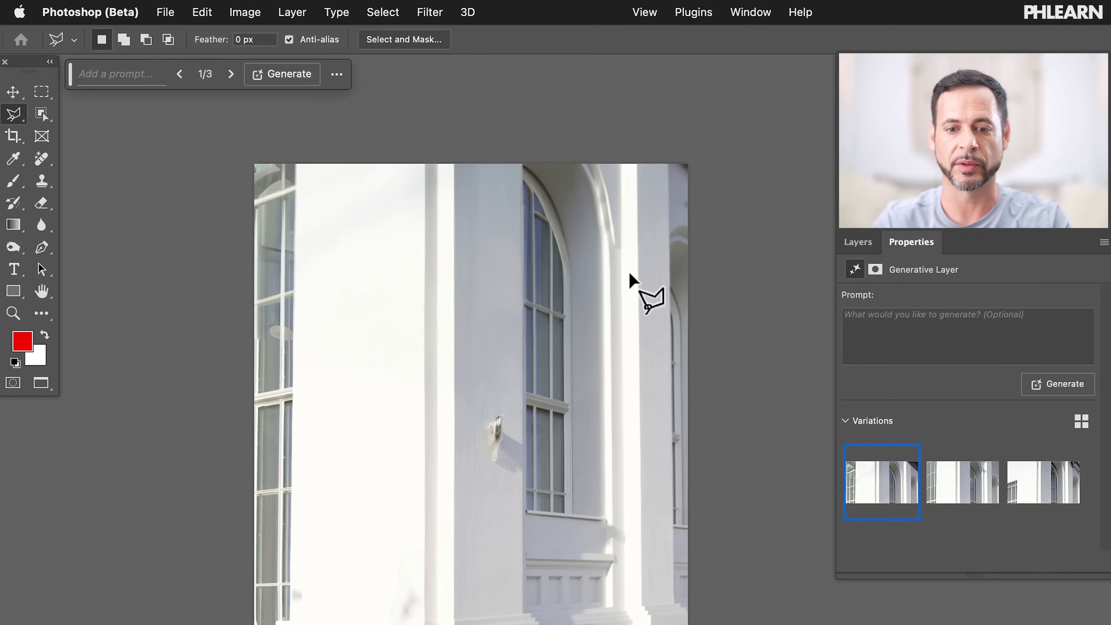
click(956, 502)
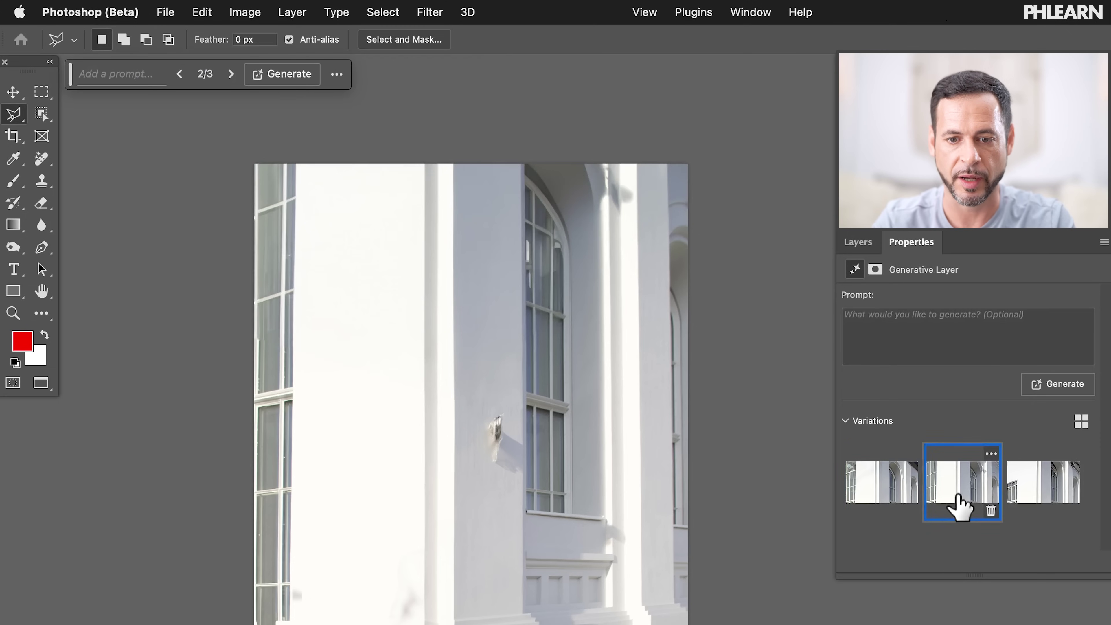
scroll(422, 183, down, 1)
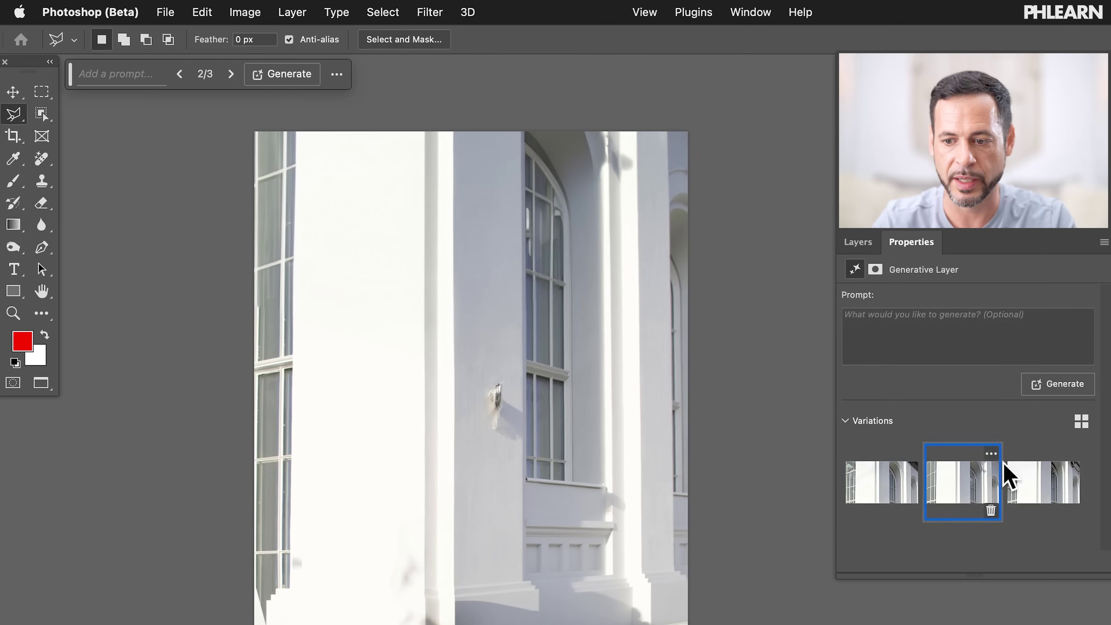
click(1026, 488)
Step: Select the mismatched strip of wall base and pavement at the photo's lower-left edge with the Polygonal Lasso
scroll(654, 361, down, 4)
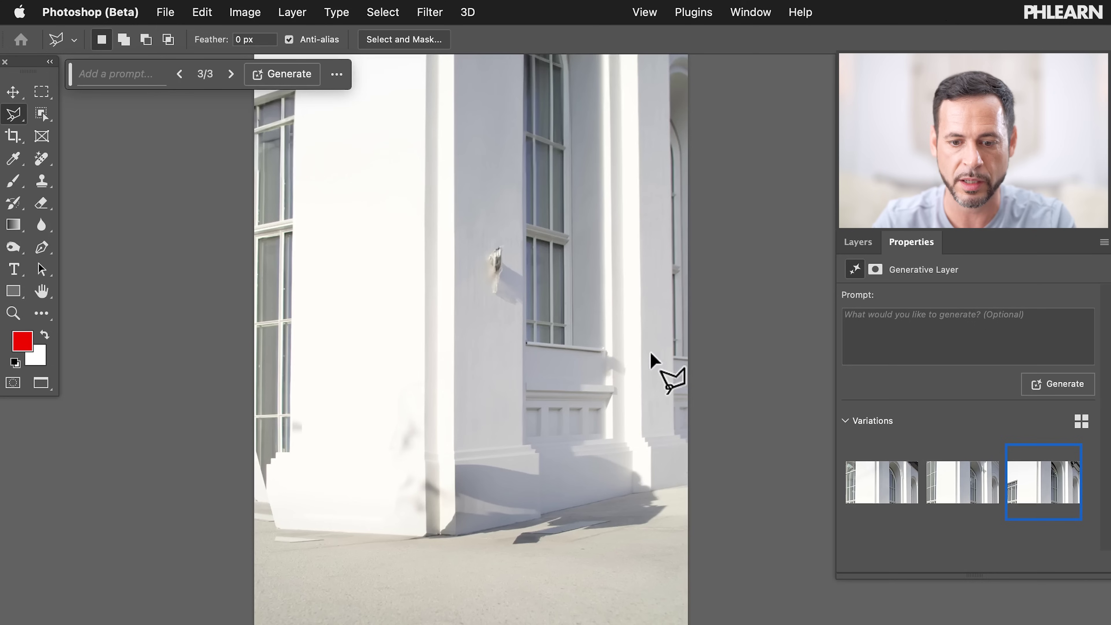
click(242, 425)
click(289, 523)
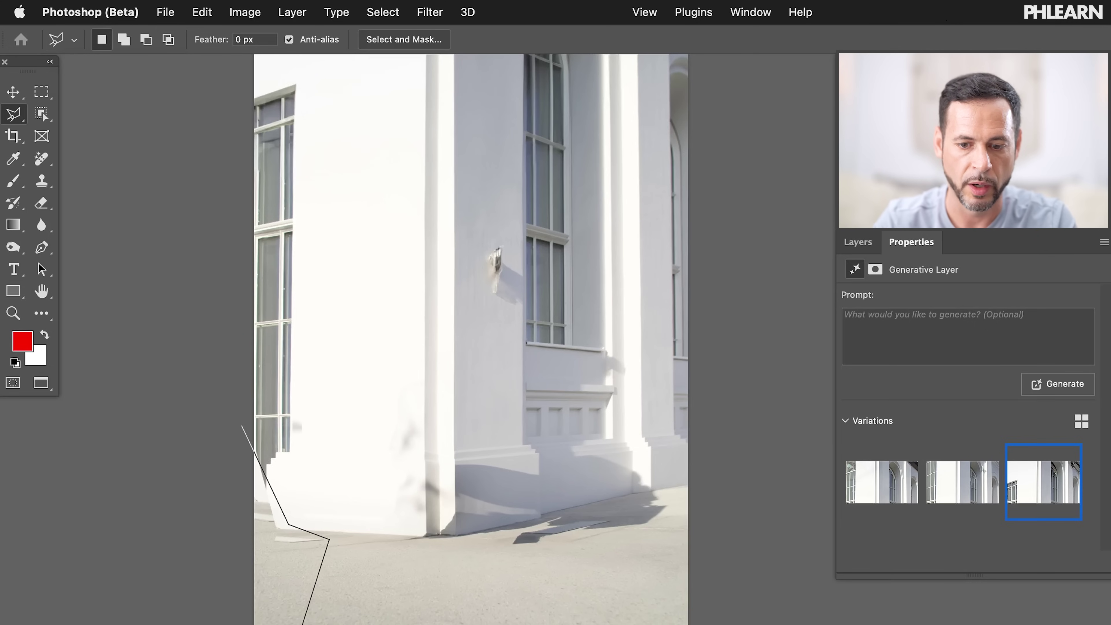
double_click(209, 486)
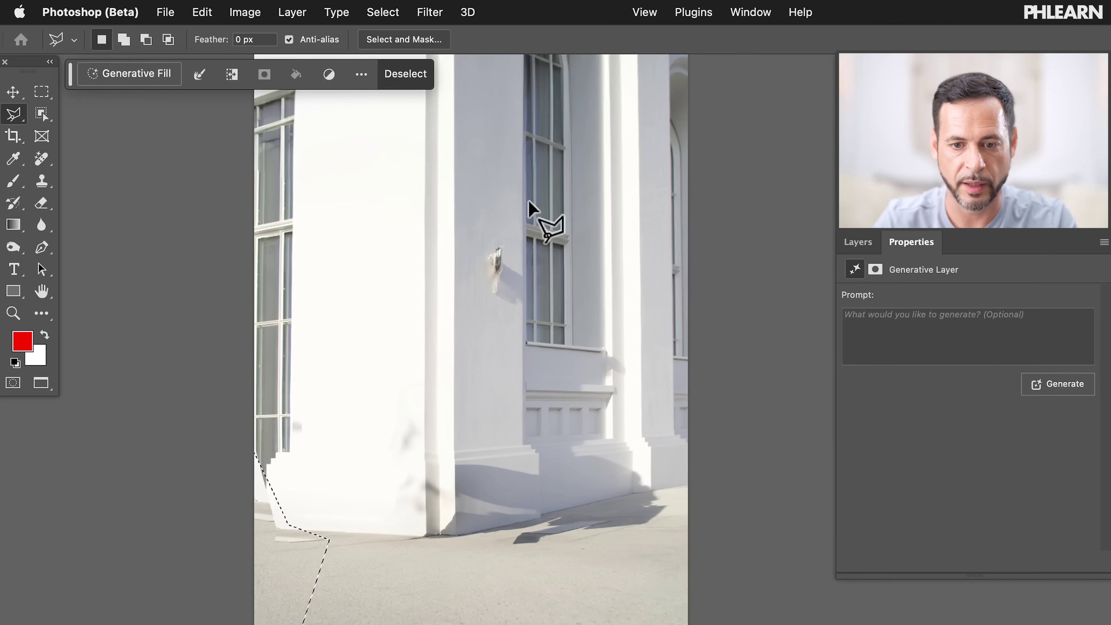
Step: Add the wall fixture and its shadow to the selection, and replace both selected areas using Generative Fill without a prompt
shift+click(482, 234)
click(488, 323)
click(523, 316)
click(523, 246)
double_click(498, 226)
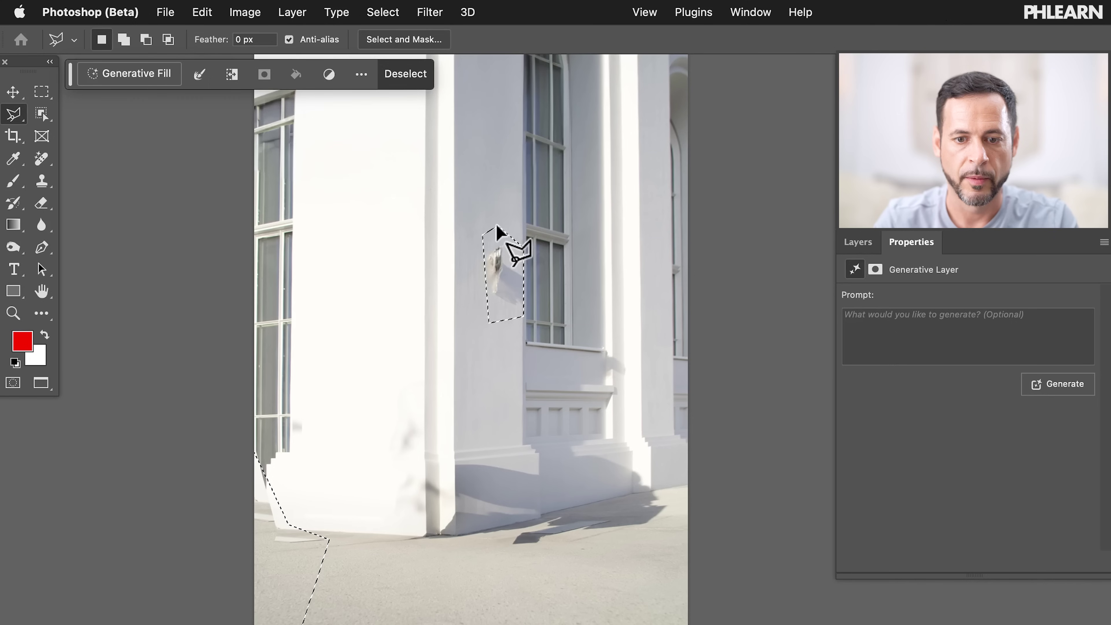
click(137, 73)
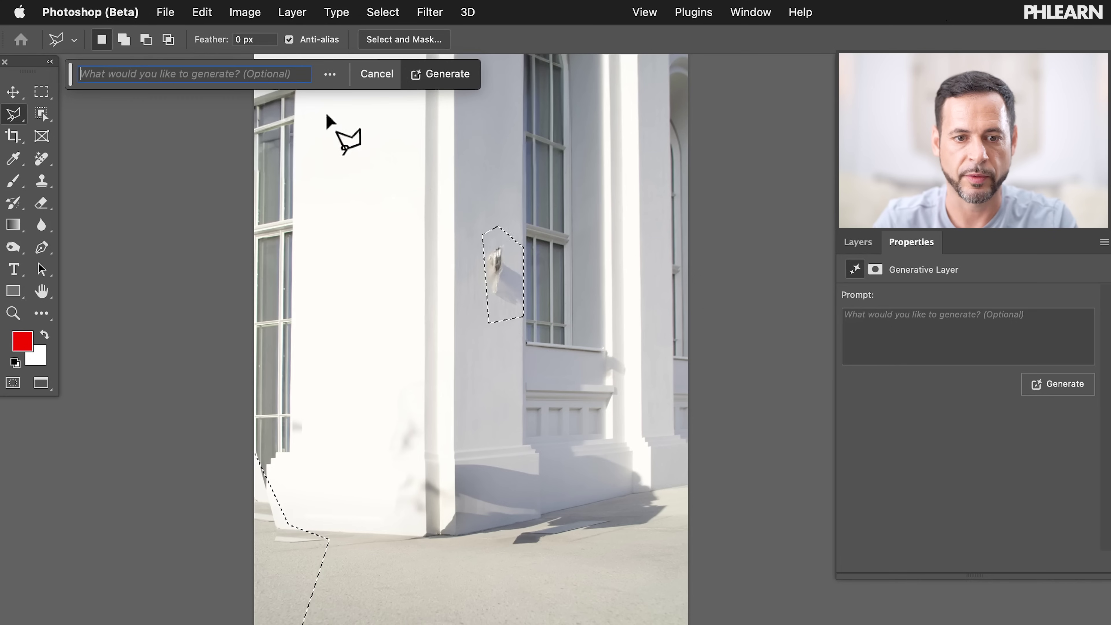
click(451, 75)
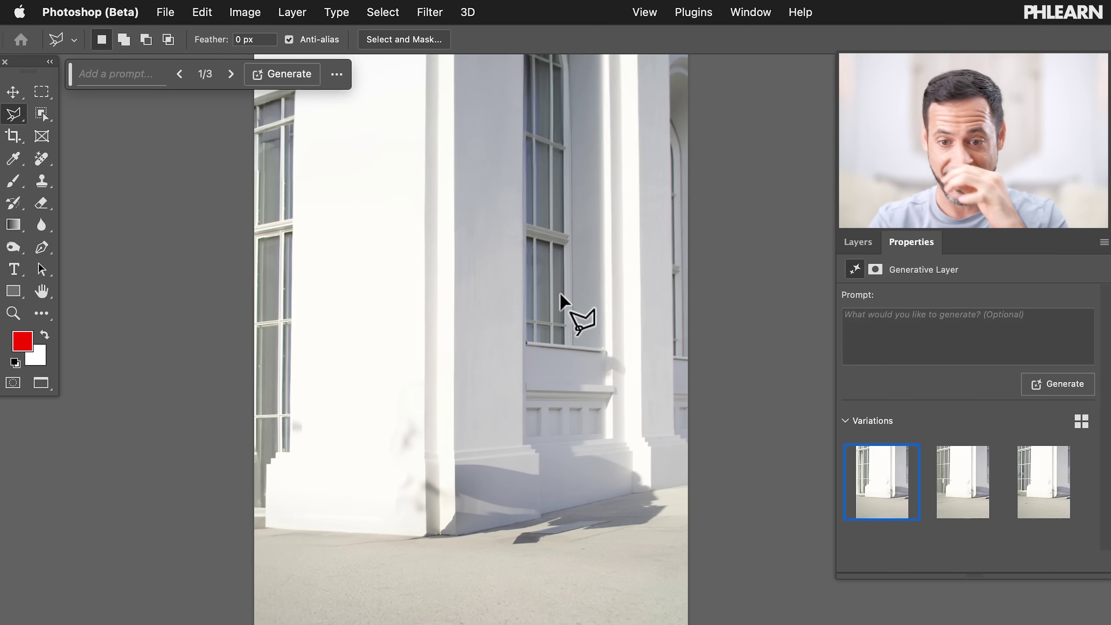
Step: Show the Subject layer and move the man slightly down on the pavement
scroll(531, 302, down, 3)
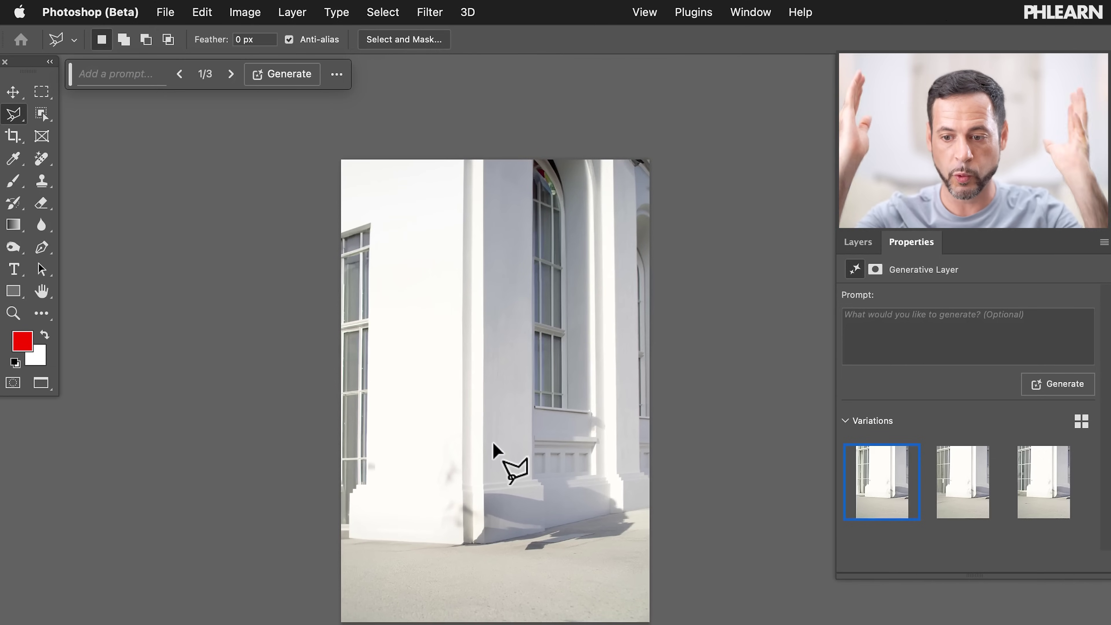
click(857, 243)
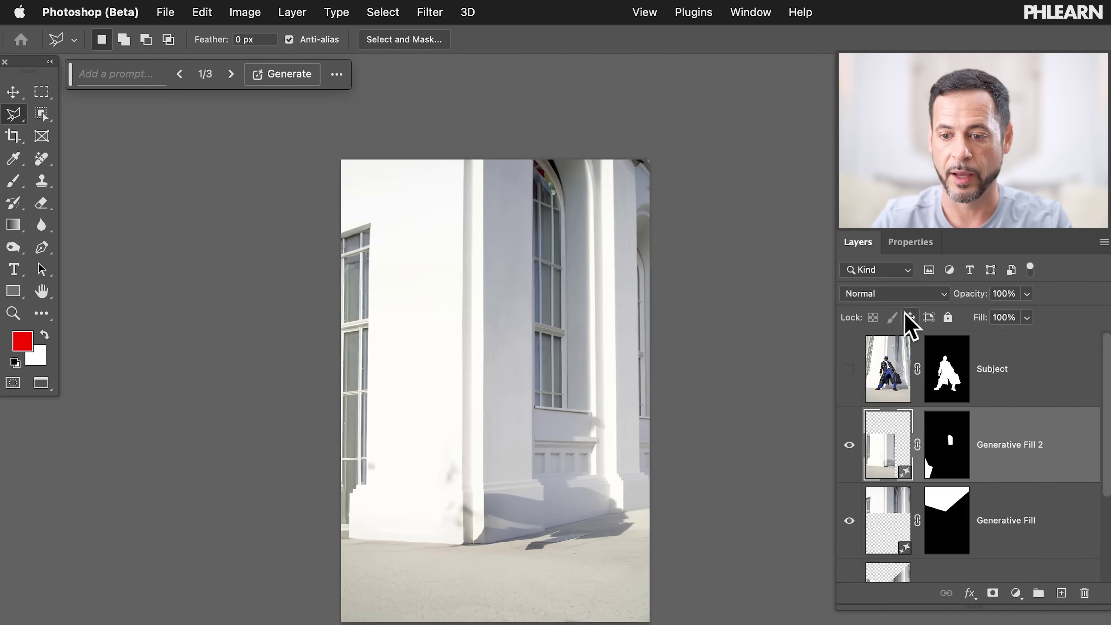
click(849, 369)
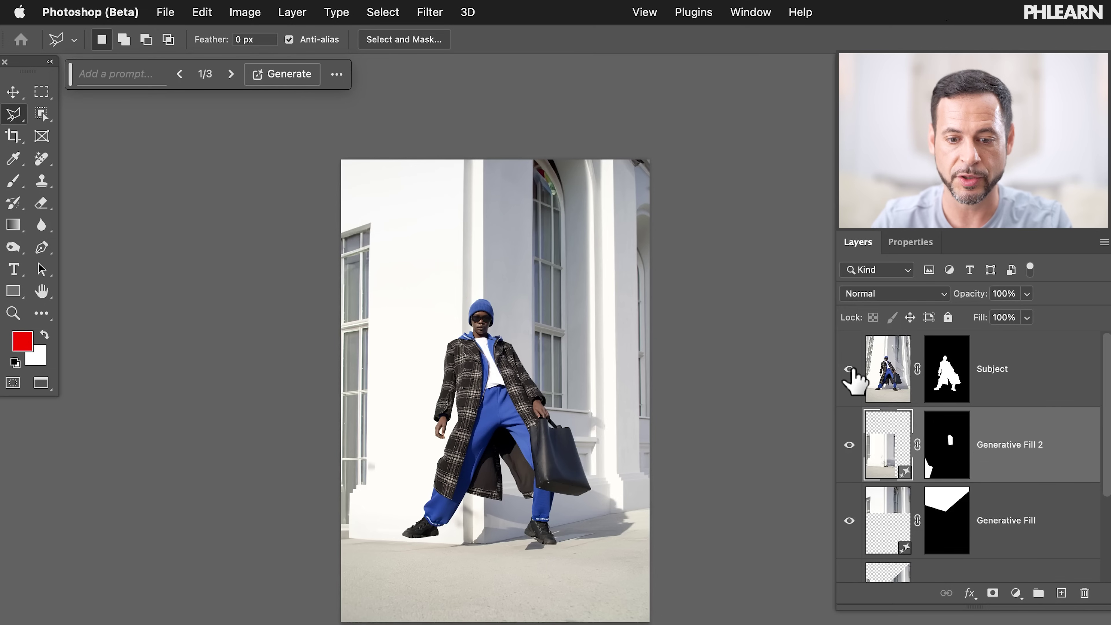
click(992, 378)
key(v)
drag(579, 453, 586, 477)
Step: Group all layers from Subject down to Background CLEAN, leaving the original Background outside
key(super+plus)
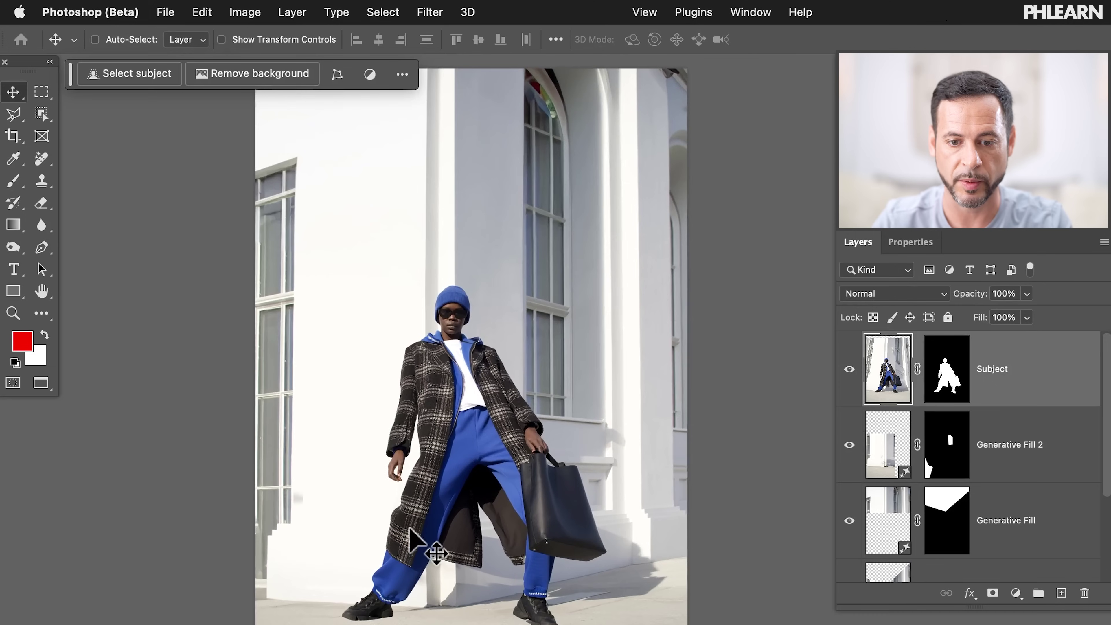
scroll(420, 542, left, 3)
scroll(1042, 435, down, 3)
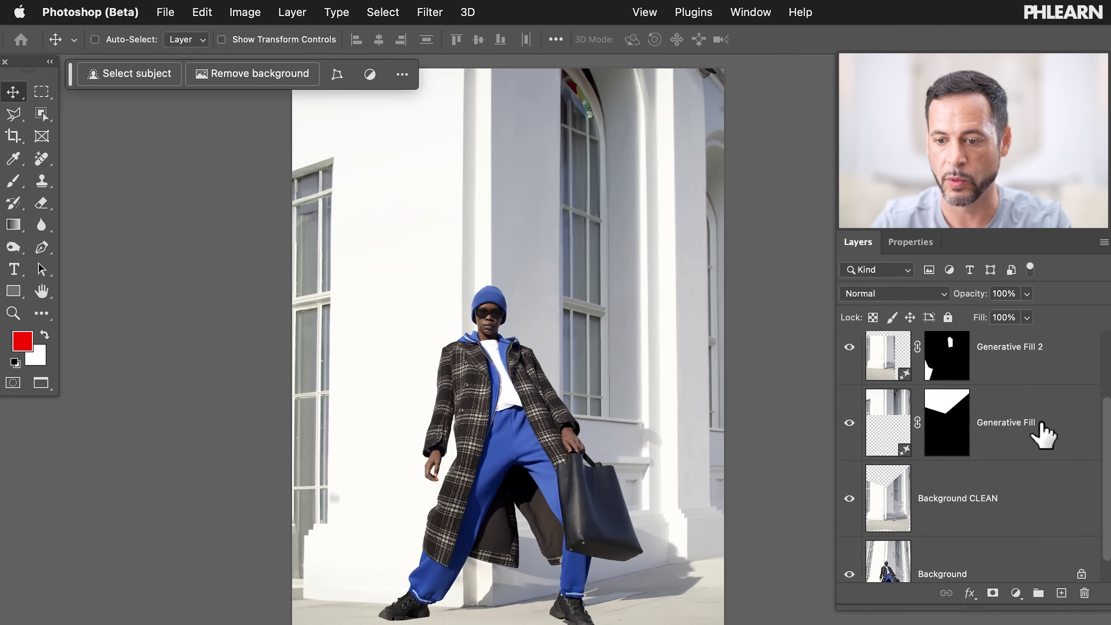
key(super+g)
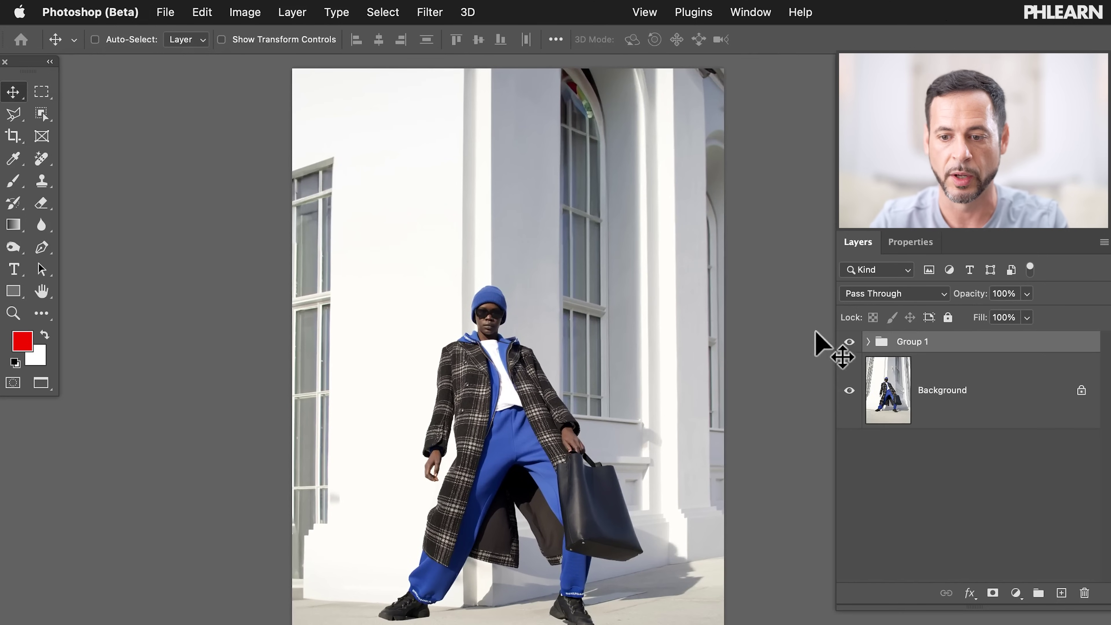
Step: Toggle the group's visibility off and on to compare the corrected image with the original photo
click(850, 342)
scroll(573, 458, down, 1)
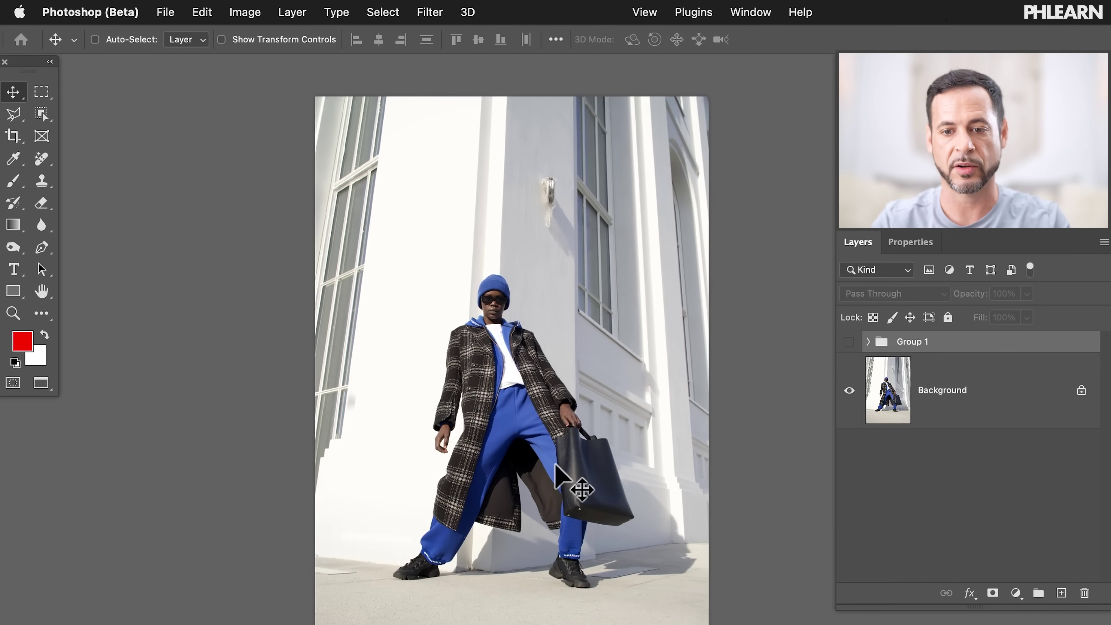
click(850, 343)
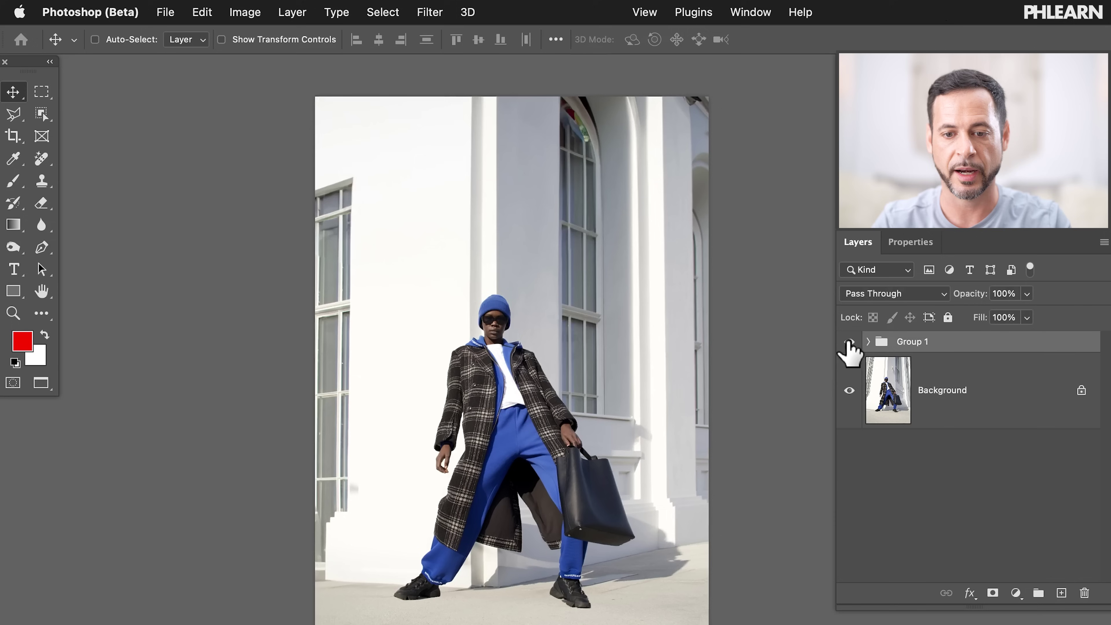